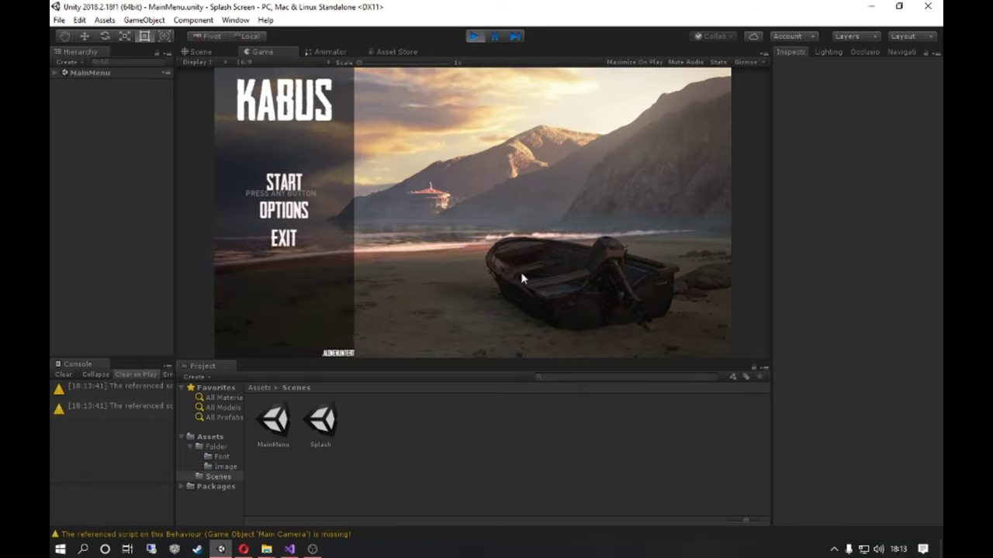
Turn off Full Screen in the KABUS options panel, return to the menu, and stop Play mode.
{"action": "left_click", "coordinate": [289, 211]}
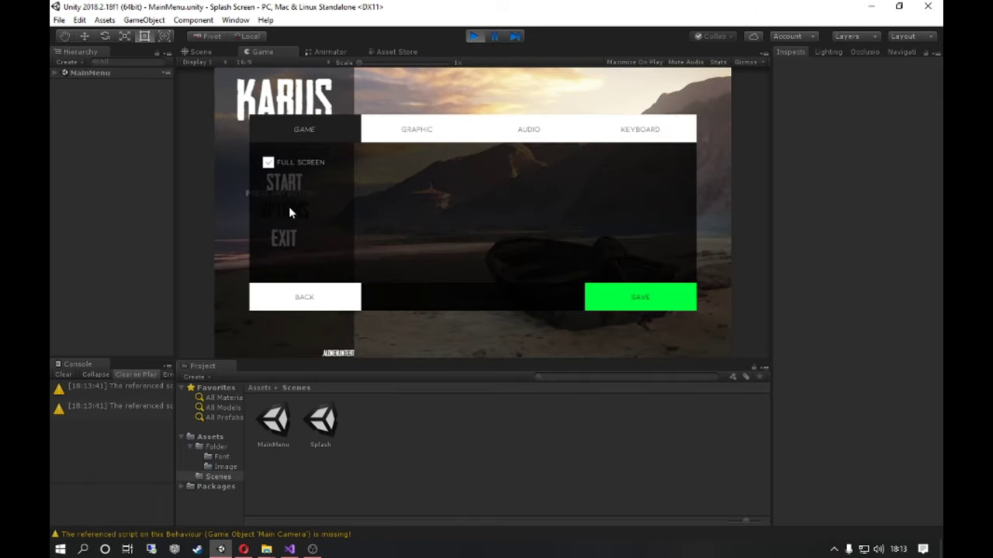
{"action": "left_click", "coordinate": [268, 163]}
{"action": "left_click", "coordinate": [299, 293]}
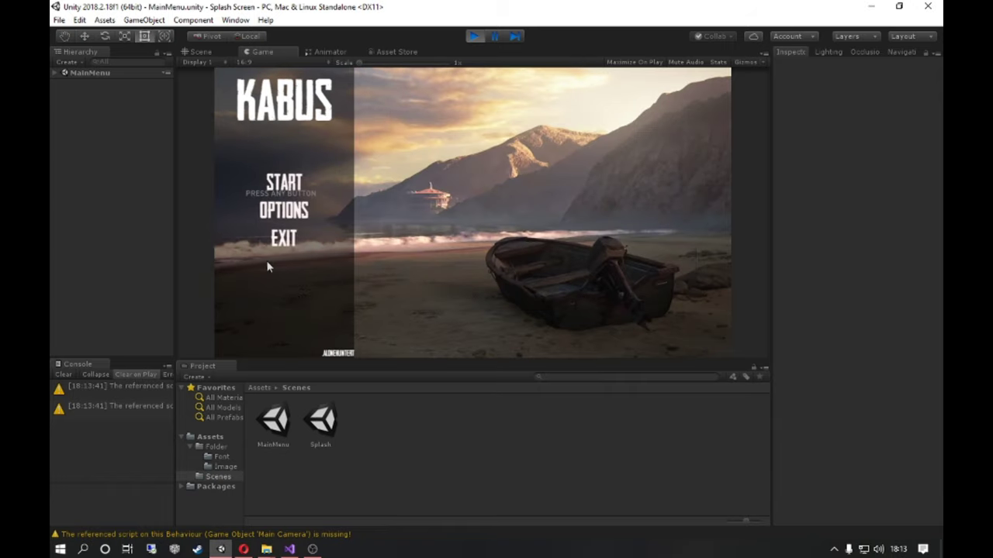
{"action": "left_click", "coordinate": [475, 37]}
{"action": "left_click", "coordinate": [221, 447]}
Select the Unity Splash and Kabus Splash objects and deactivate both.
{"action": "left_click", "coordinate": [192, 447]}
{"action": "left_click", "coordinate": [203, 438]}
{"action": "left_click", "coordinate": [376, 471]}
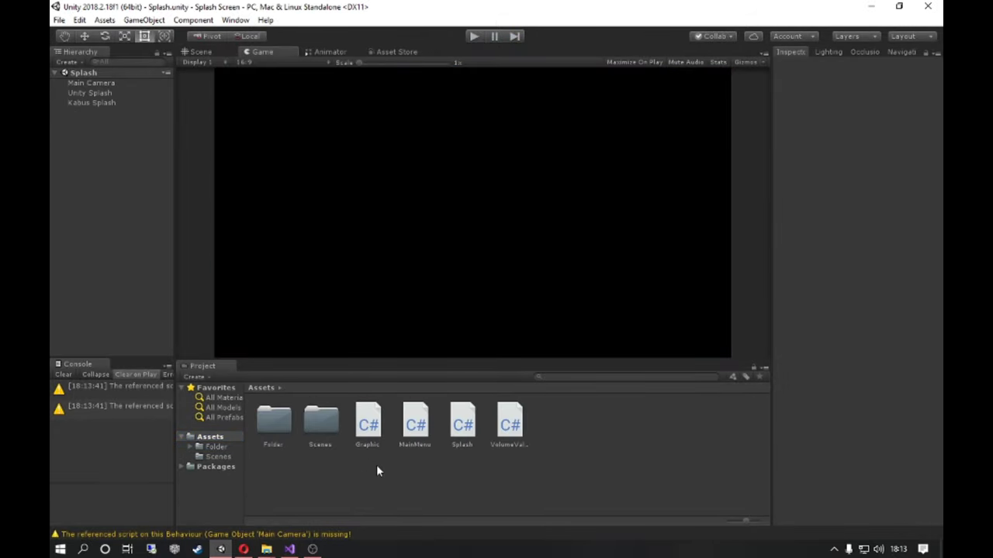
{"action": "left_click", "coordinate": [83, 102]}
{"action": "left_click", "coordinate": [82, 93]}
{"action": "left_click", "coordinate": [84, 134]}
{"action": "left_click", "coordinate": [87, 103]}
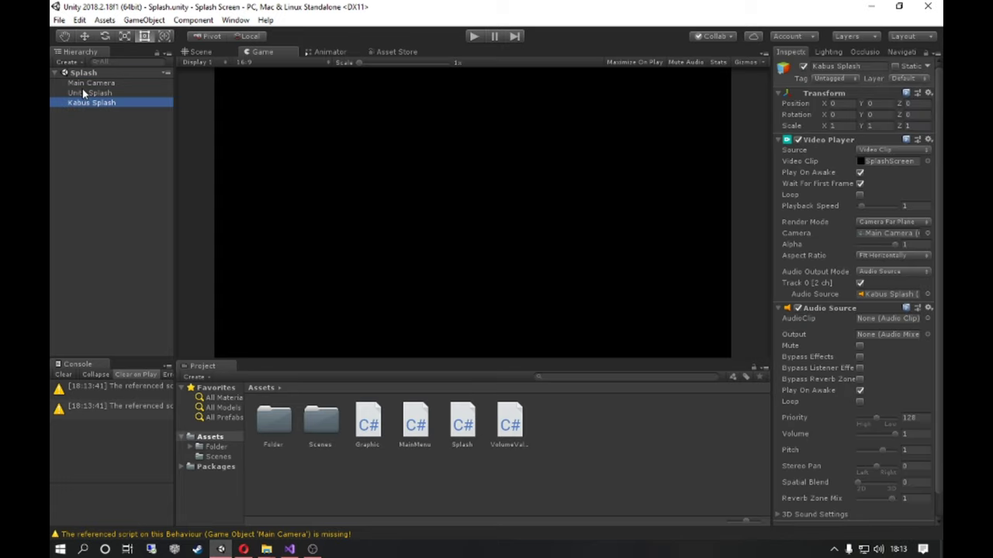
{"action": "left_click", "coordinate": [83, 93], "text": "ctrl"}
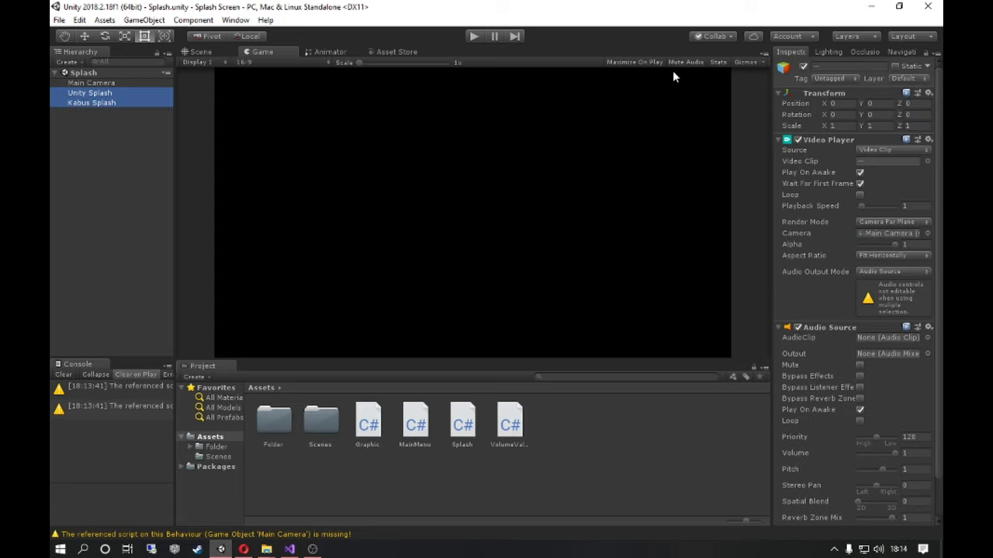
{"action": "left_click", "coordinate": [802, 67]}
{"action": "left_click", "coordinate": [53, 283]}
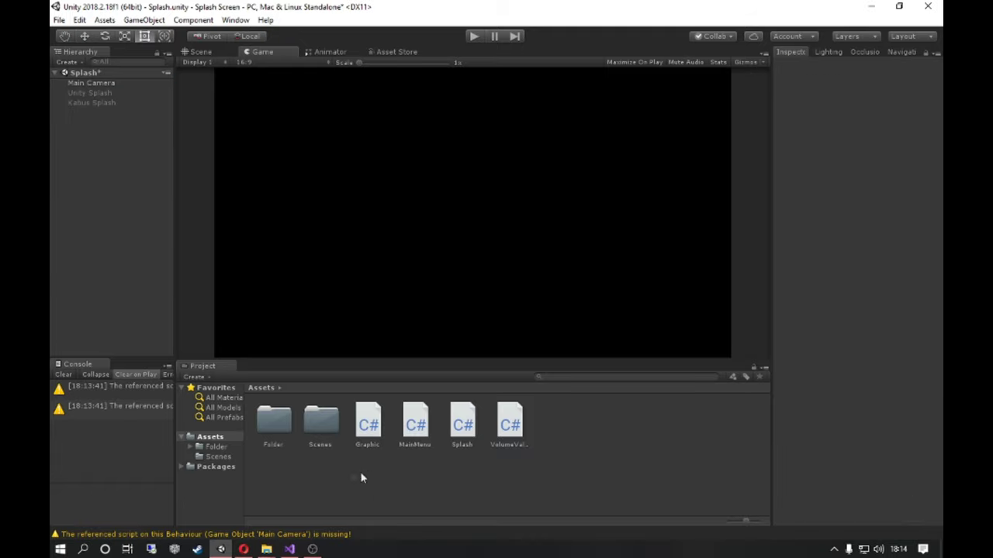
Close the running Visual Studio and File Explorer windows from the taskbar.
{"action": "left_click", "coordinate": [207, 436]}
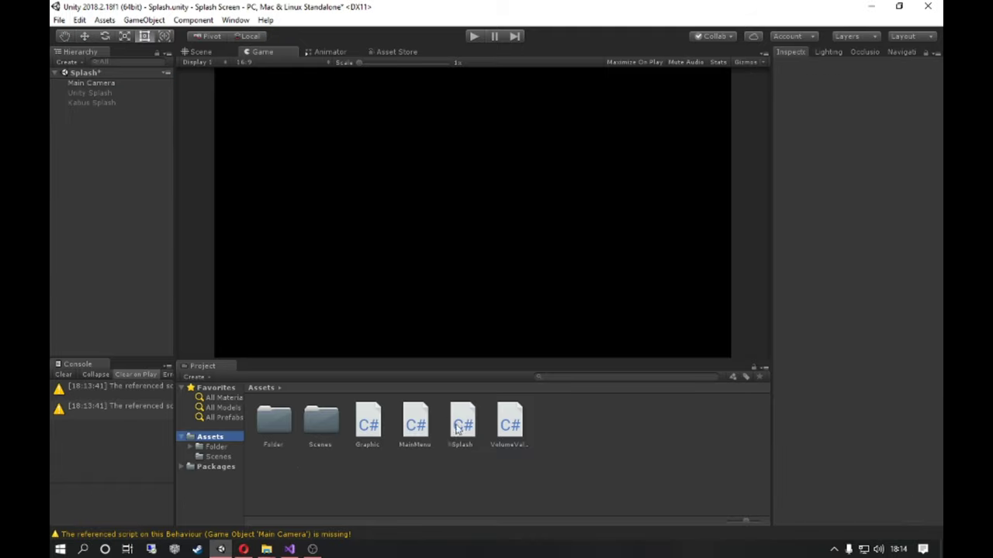
{"action": "right_click", "coordinate": [362, 485]}
{"action": "right_click", "coordinate": [289, 549]}
{"action": "left_click", "coordinate": [281, 531]}
{"action": "right_click", "coordinate": [266, 549]}
{"action": "left_click", "coordinate": [248, 524]}
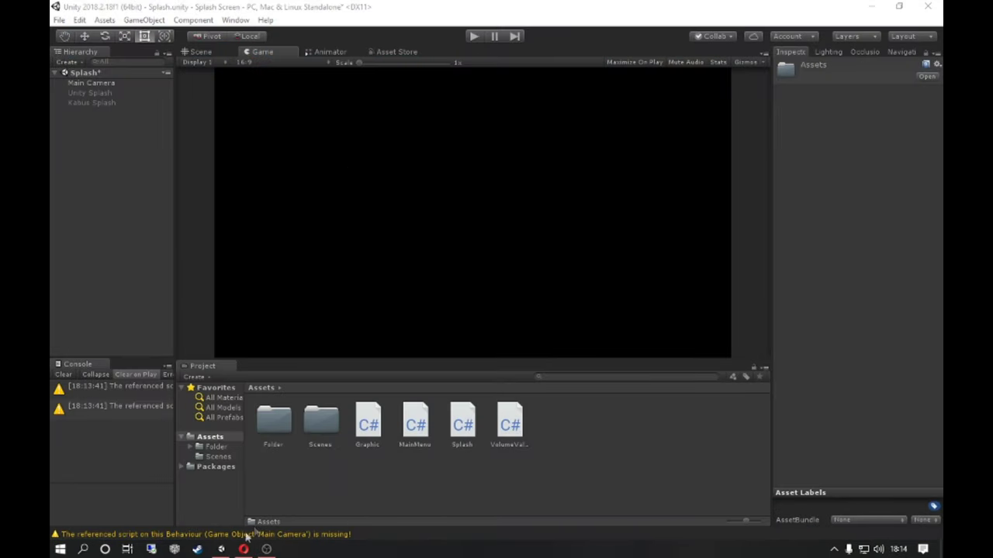
Create a C# script named SplashScreen in Assets and open it in Visual Studio.
{"action": "right_click", "coordinate": [368, 487]}
{"action": "mouse_move", "coordinate": [407, 194]}
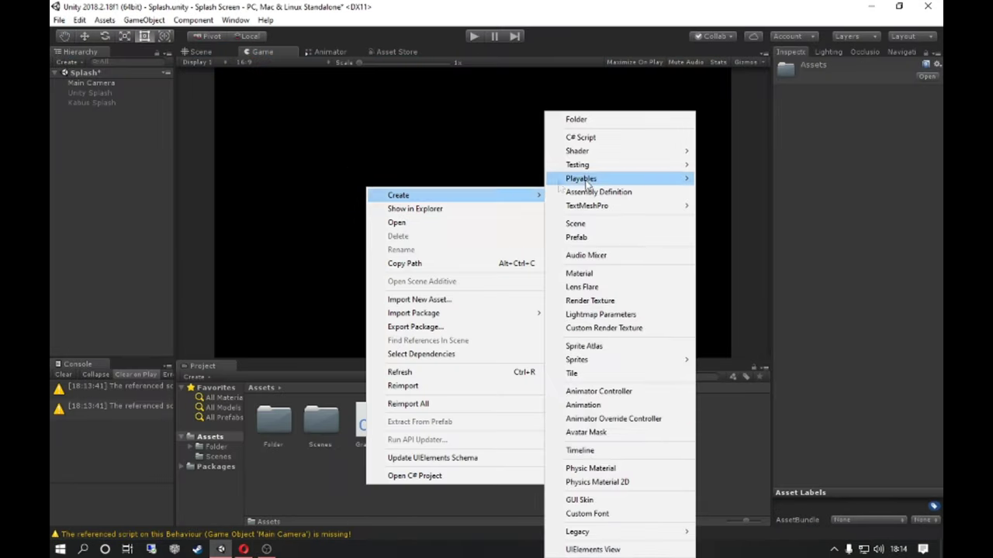
{"action": "left_click", "coordinate": [580, 137]}
{"action": "type", "text": "SplashScre..."}
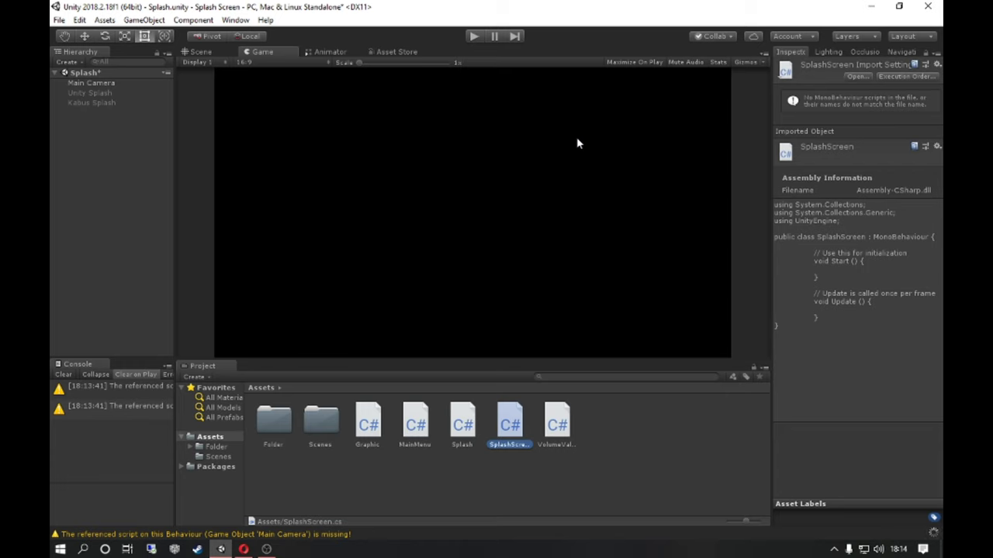
{"action": "double_click", "coordinate": [508, 425]}
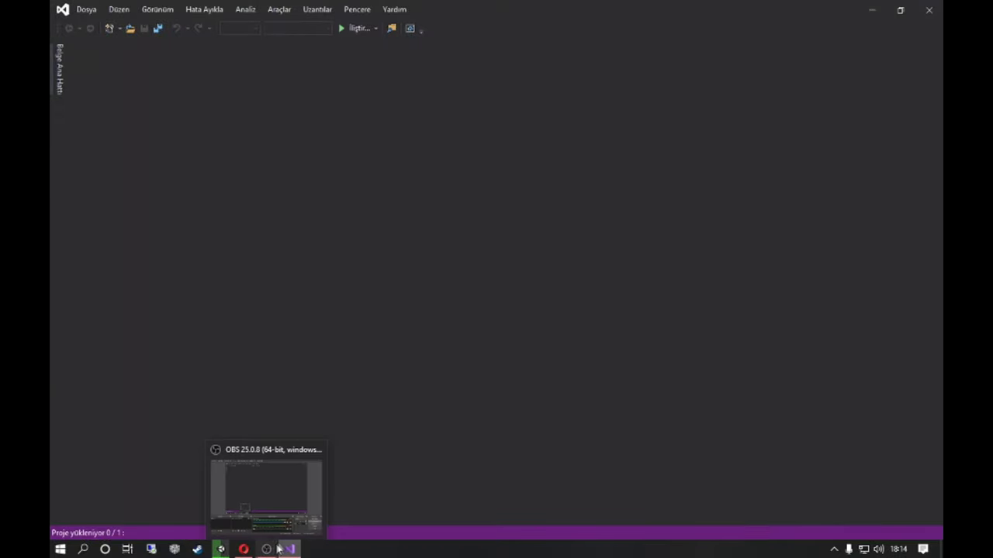
{"action": "left_click", "coordinate": [266, 549]}
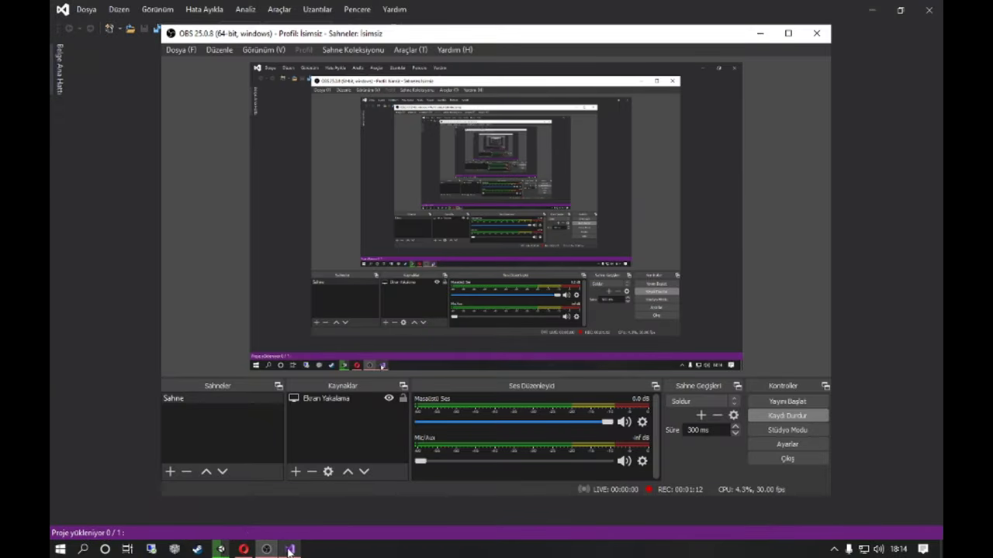
Add 'using UnityEngine.SceneManagement;' to SplashScreen.cs and save.
{"action": "left_click", "coordinate": [266, 549]}
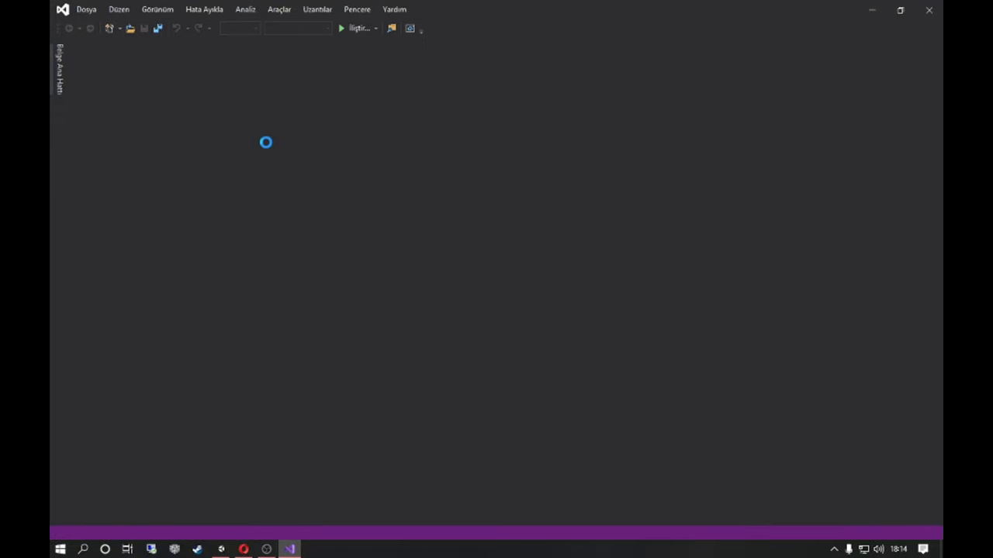
{"action": "left_click_drag", "start_coordinate": [243, 550], "coordinate": [270, 551]}
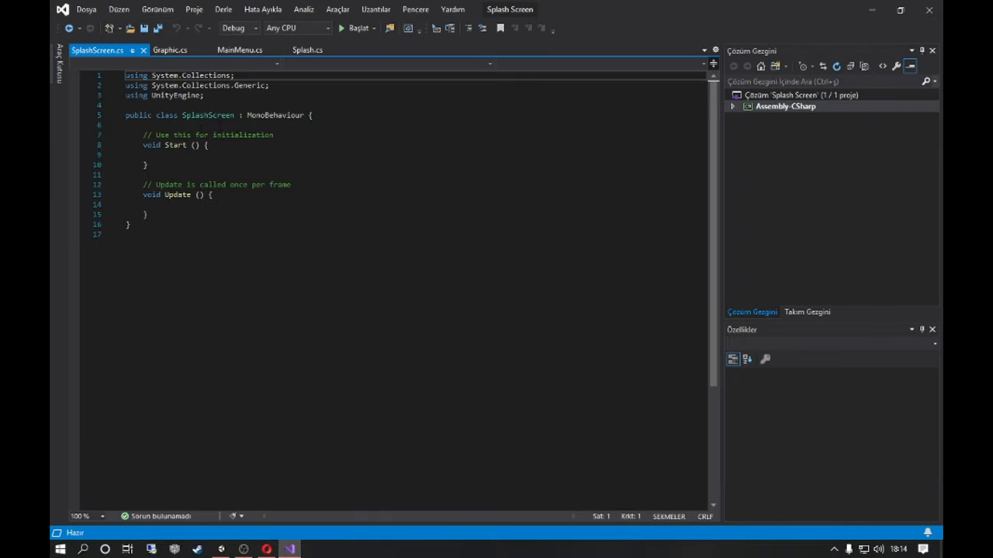
{"action": "left_click", "coordinate": [203, 94]}
{"action": "key", "text": "Return"}
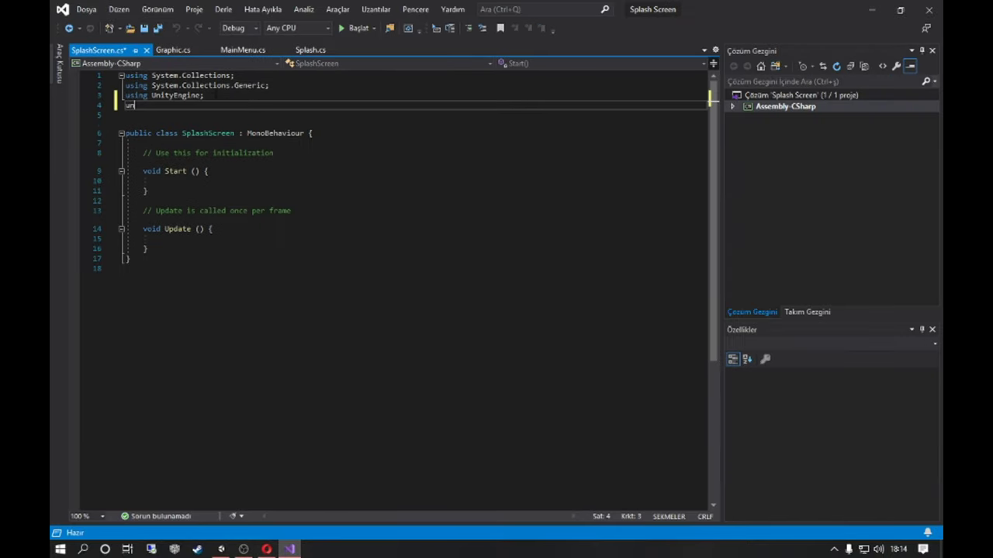
{"action": "type", "text": "ing"}
{"action": "type", "text": " unity"}
{"action": "key", "text": "Down"}
{"action": "key", "text": "Down"}
{"action": "key", "text": "Down"}
{"action": "key", "text": "Tab"}
{"action": "type", "text": ".sc"}
{"action": "key", "text": "Tab"}
{"action": "type", "text": ";"}
{"action": "key", "text": "ctrl+s"}
Delete the template comments above Start() and Update().
{"action": "left_click_drag", "start_coordinate": [144, 152], "coordinate": [273, 153]}
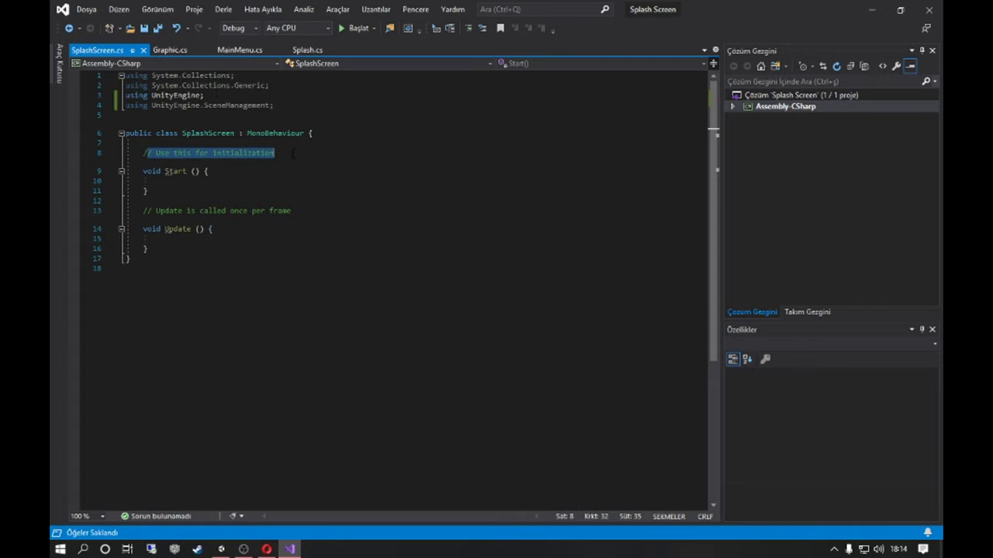
{"action": "key", "text": "BackSpace"}
{"action": "left_click_drag", "start_coordinate": [143, 210], "coordinate": [291, 210]}
{"action": "key", "text": "BackSpace"}
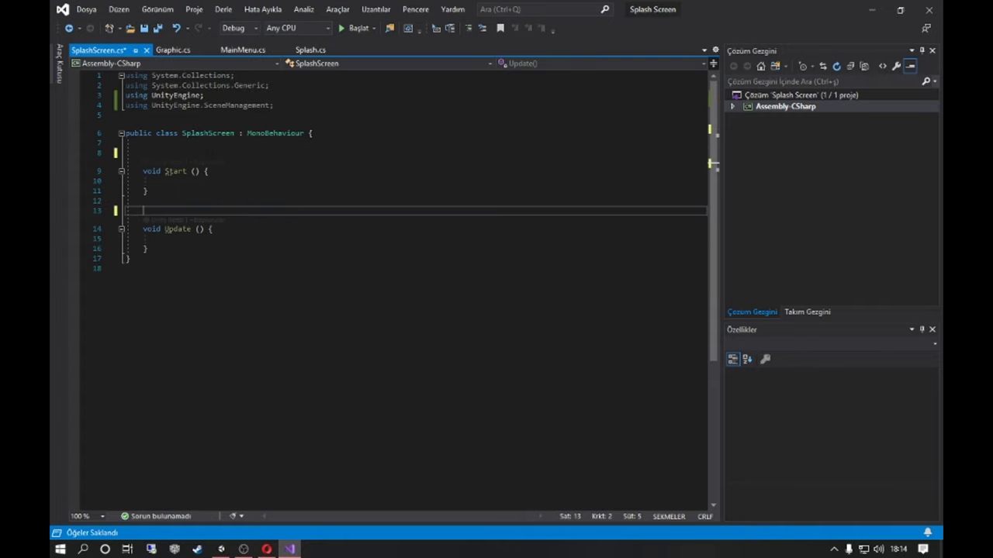
Add a [Header("First Splash")] attribute at the top of the class body.
{"action": "key", "text": "Return"}
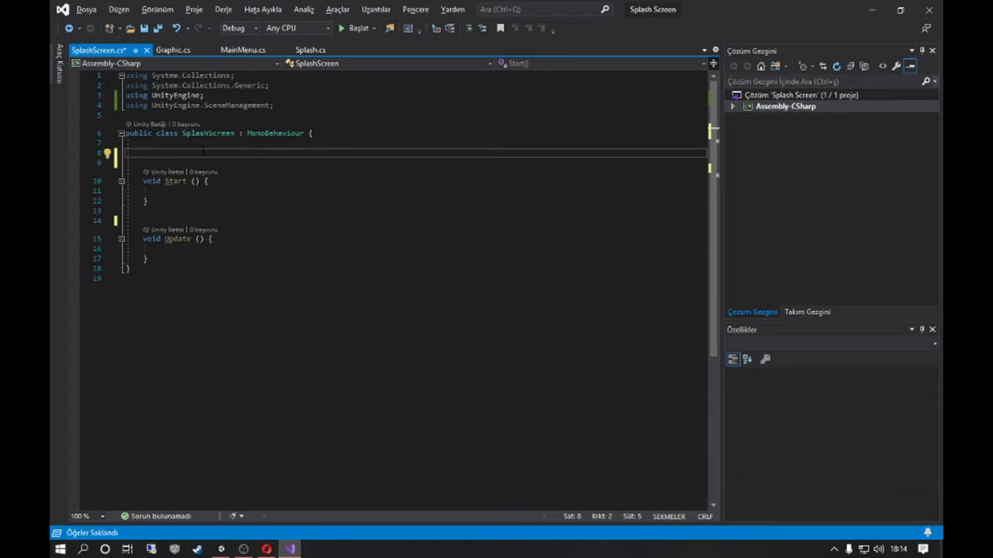
{"action": "type", "text": "[SHe"}
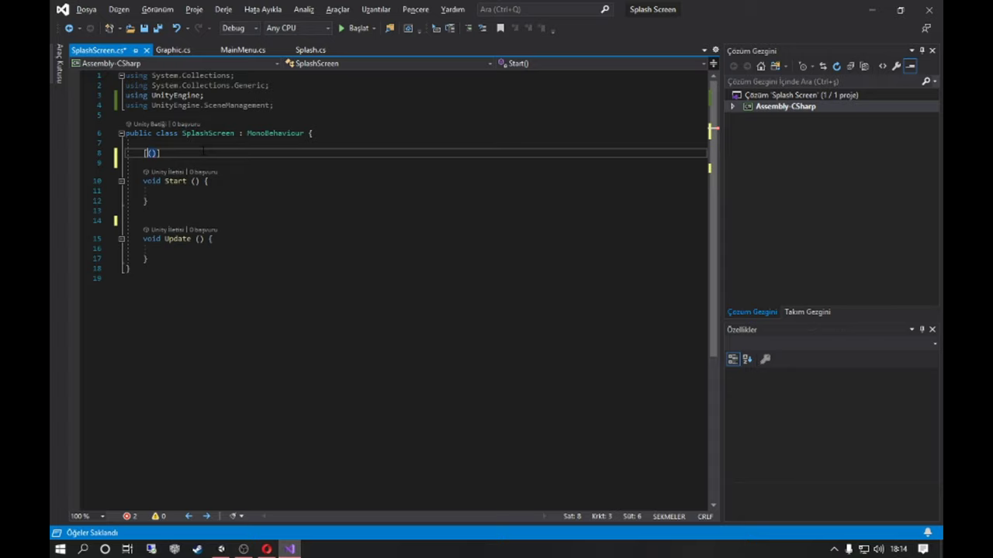
{"action": "type", "text": "ade("}
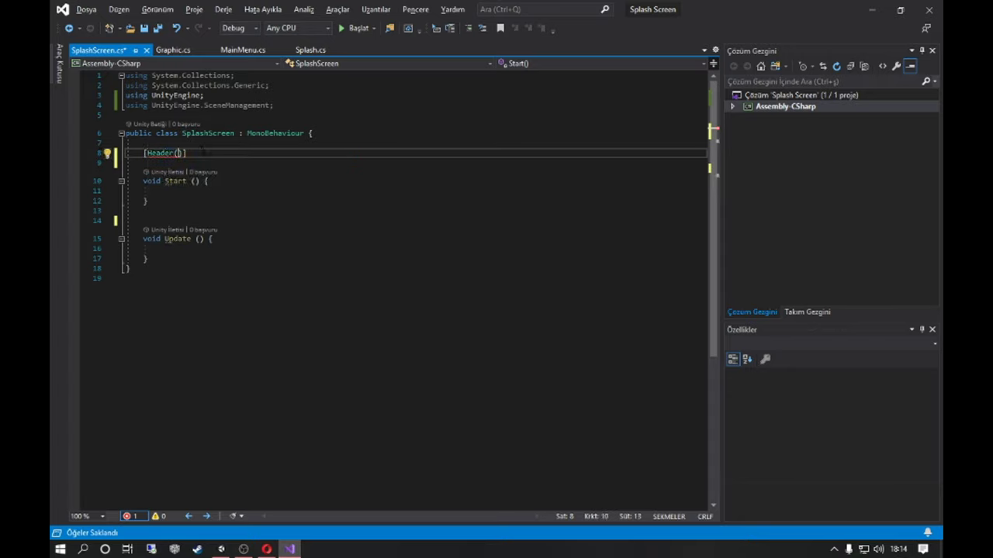
{"action": "type", "text": "First Sp"}
{"action": "key", "text": "ctrl+BackSpace"}
{"action": "key", "text": "ctrl+BackSpace"}
{"action": "type", "text": "Fi"}
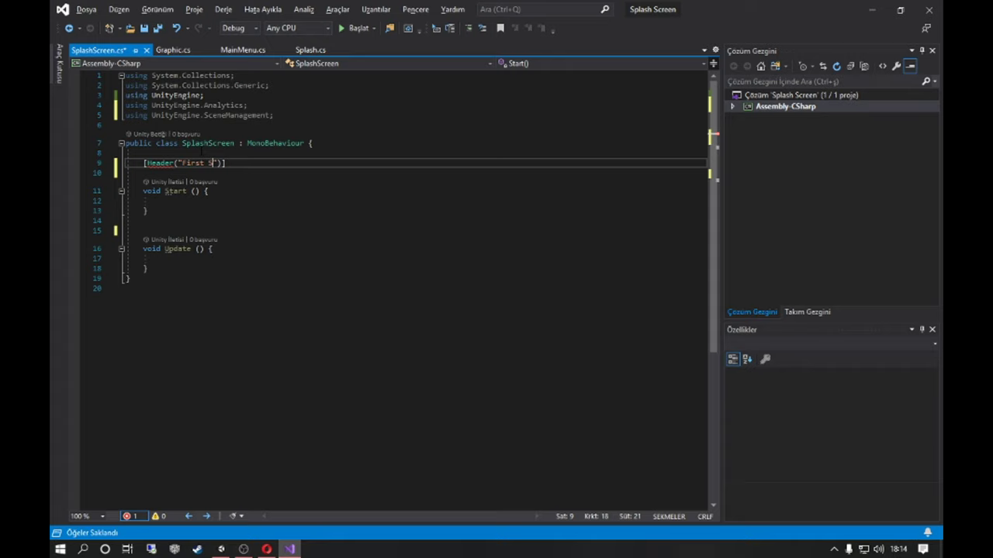
{"action": "key", "text": "Right"}
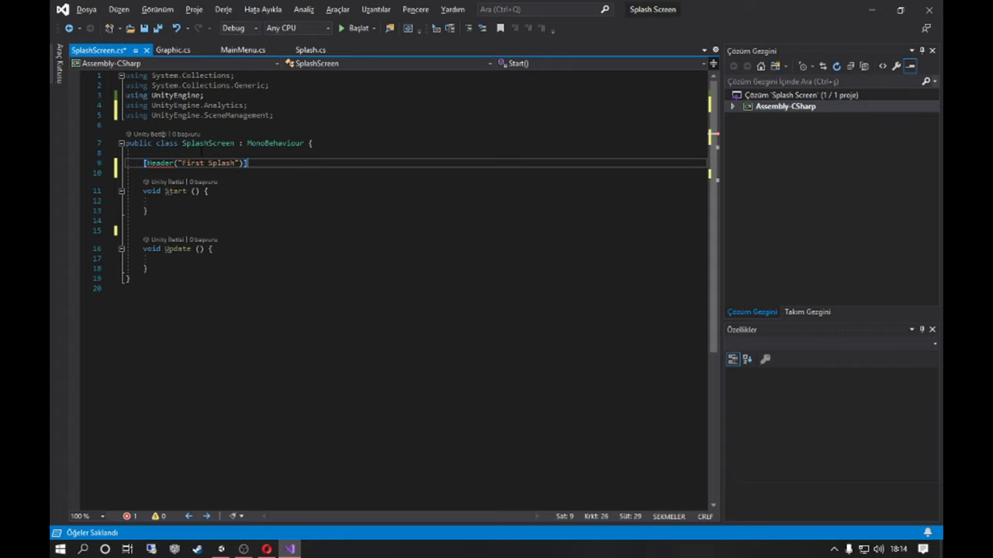
{"action": "key", "text": "Return"}
{"action": "key", "text": "Return"}
{"action": "key", "text": "Return"}
{"action": "key", "text": "Up"}
{"action": "key", "text": "Up"}
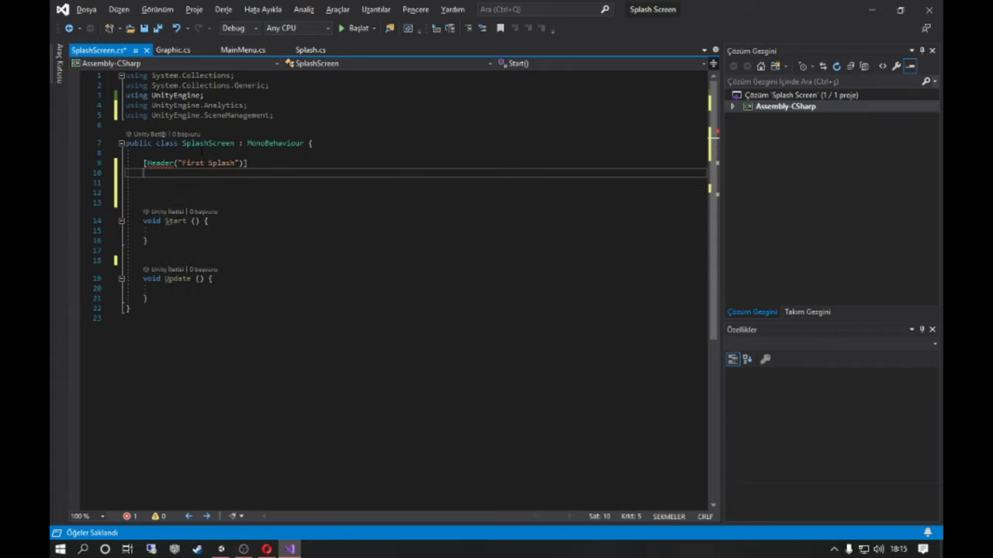
Declare the First Splash fields: a public GameObject and a public int Time1.
{"action": "type", "text": "public gameObject Firs"}
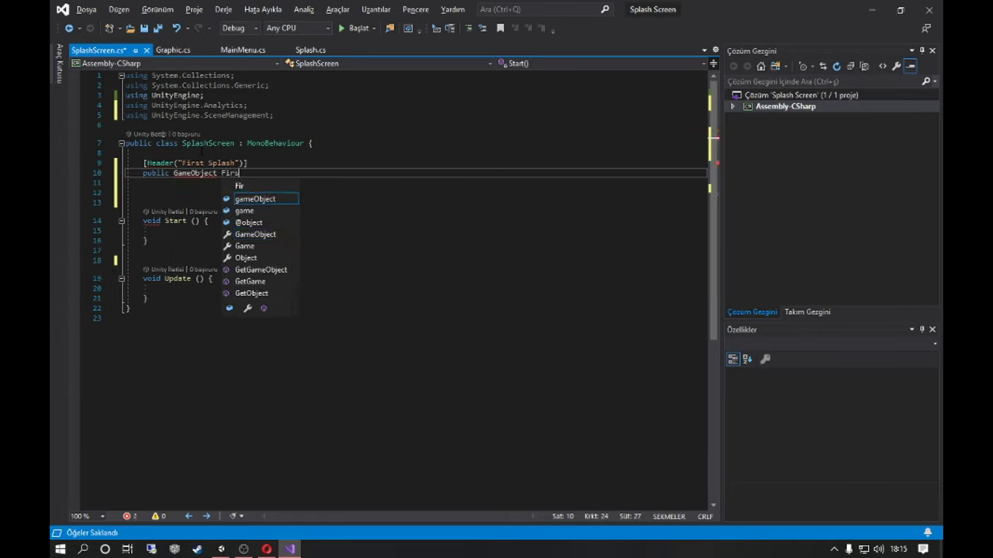
{"action": "type", "text": "tSpash"}
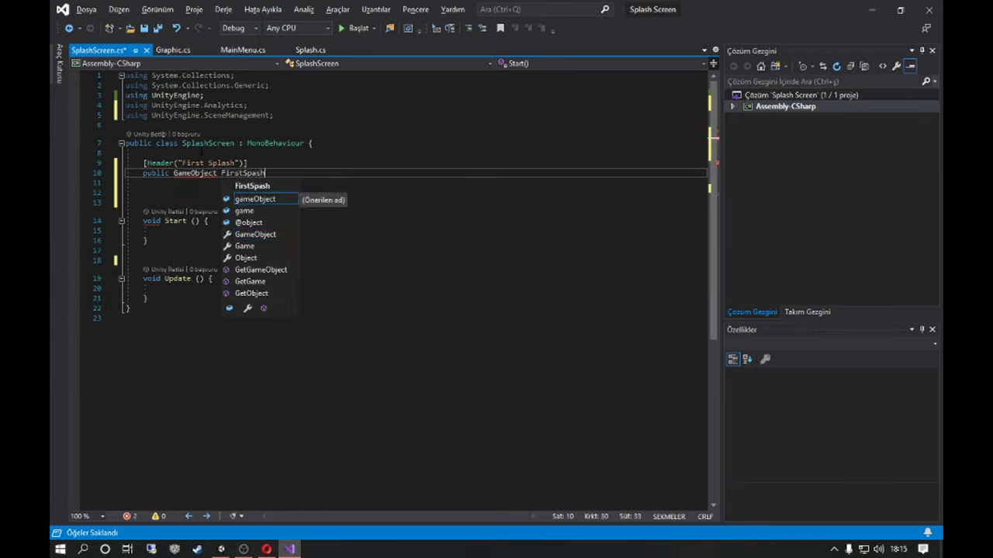
{"action": "type", "text": ";"}
{"action": "key", "text": "Return"}
{"action": "type", "text": "pub"}
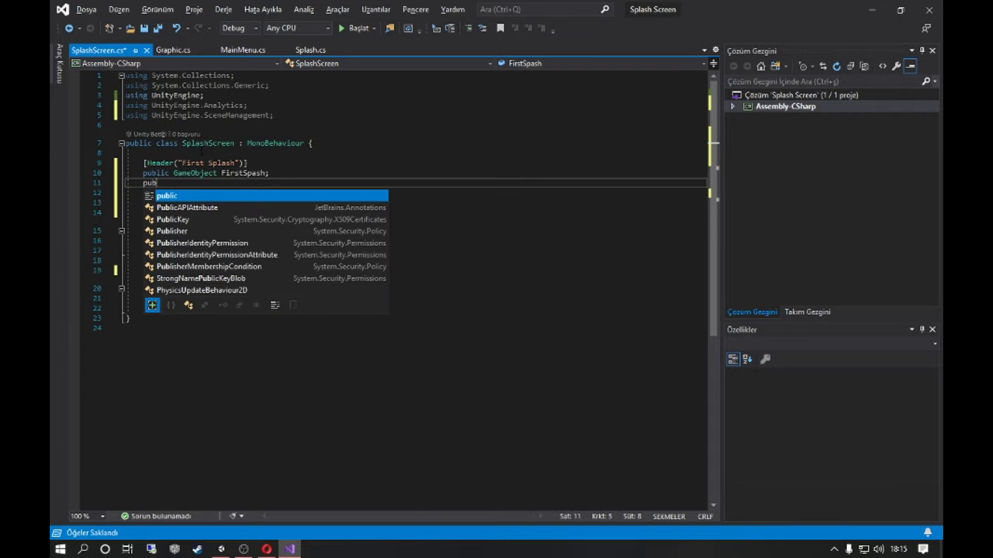
{"action": "type", "text": "lic int Time1;"}
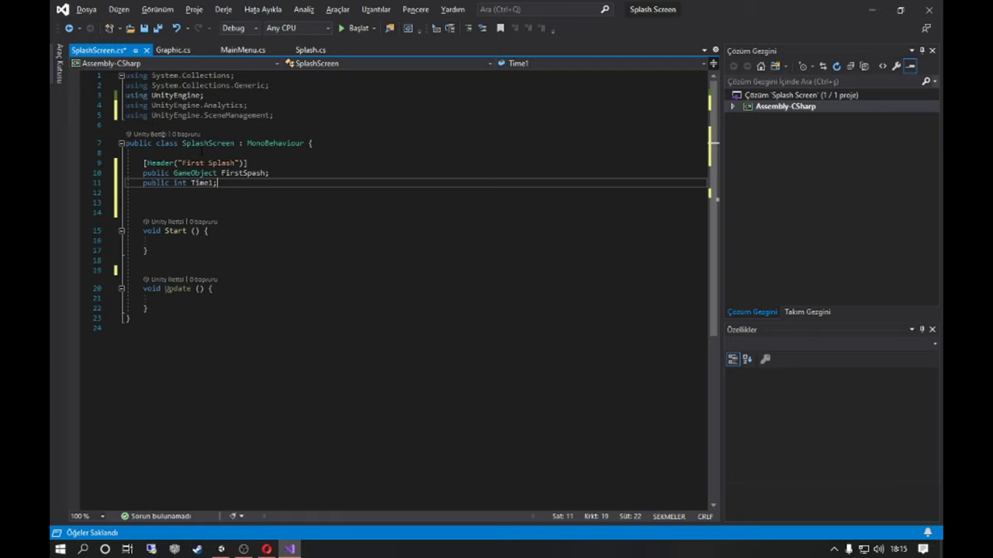
{"action": "key", "text": "Return"}
{"action": "key", "text": "Return"}
Duplicate the First Splash block and rename the copy to Second Splash with field SecondSplash.
{"action": "left_click_drag", "start_coordinate": [217, 183], "coordinate": [143, 162]}
{"action": "key", "text": "ctrl+c"}
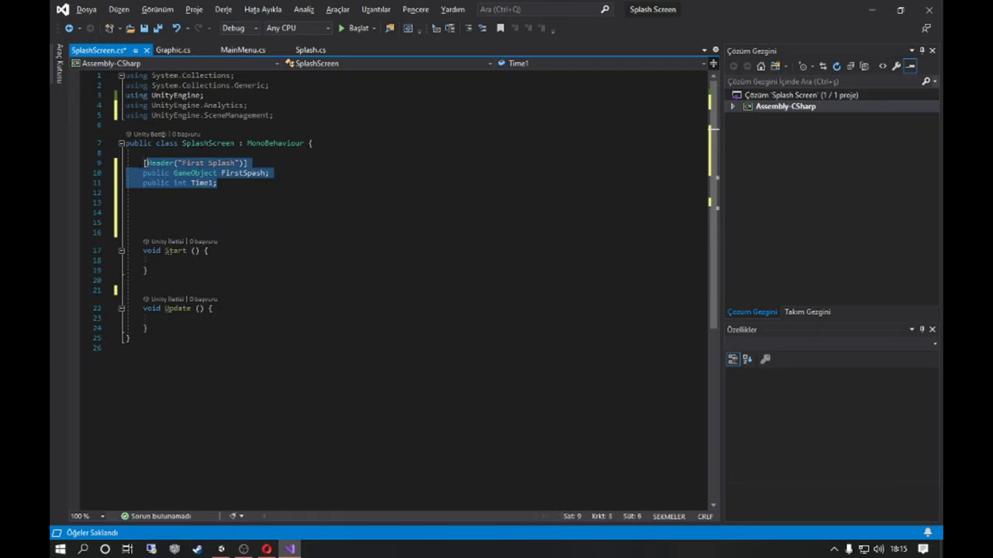
{"action": "left_click", "coordinate": [143, 193]}
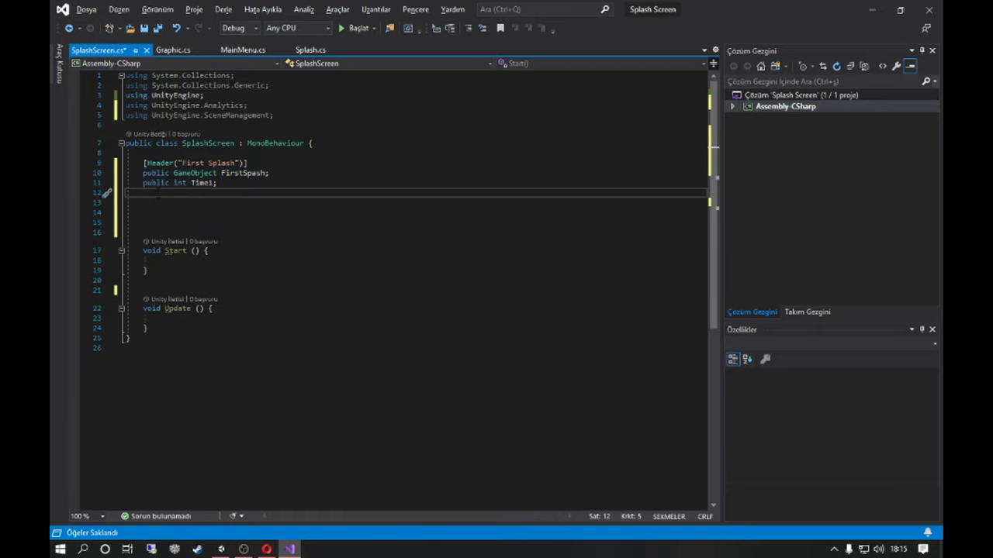
{"action": "key", "text": "Return"}
{"action": "key", "text": "ctrl+v"}
{"action": "double_click", "coordinate": [194, 204]}
{"action": "type", "text": "Second"}
{"action": "double_click", "coordinate": [232, 212]}
{"action": "type", "text": "Sec"}
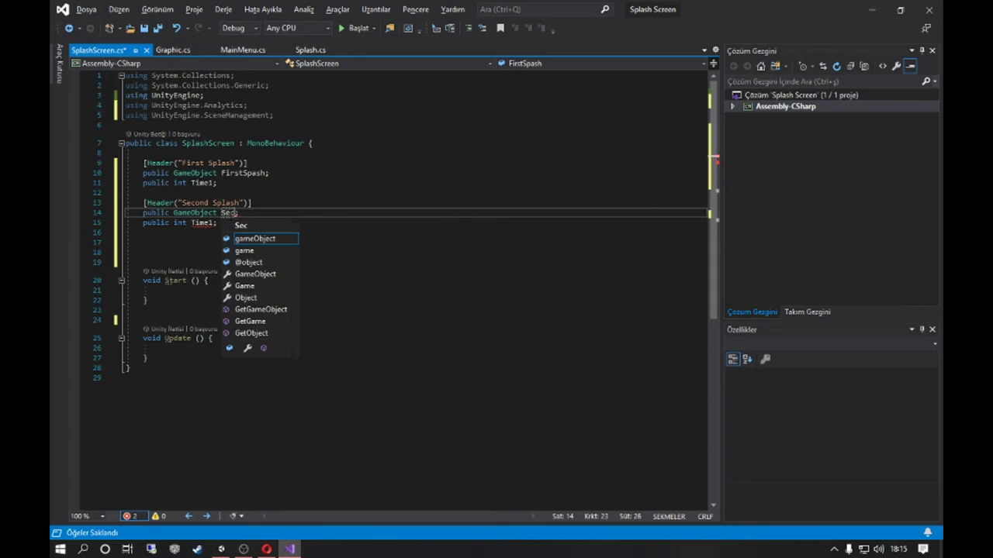
{"action": "type", "text": "ondSplash"}
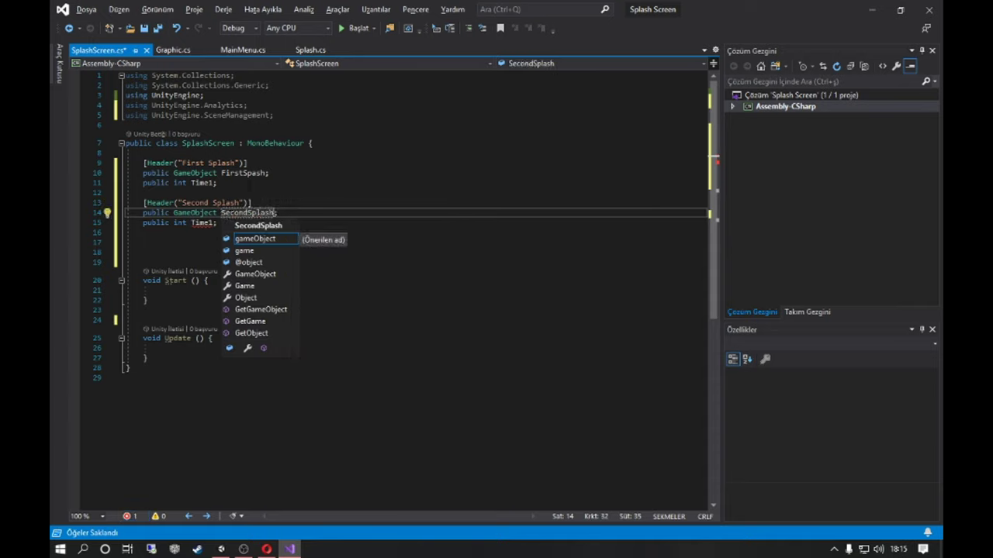
Correct the FirstSpash typo to FirstSplash and rename the duplicate Time1 to Time2.
{"action": "left_click", "coordinate": [248, 173]}
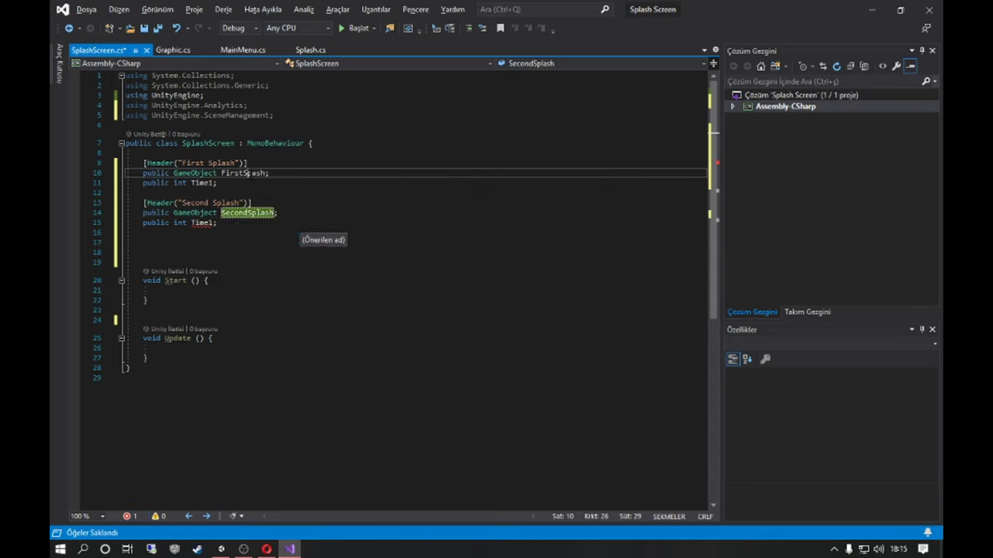
{"action": "type", "text": "l"}
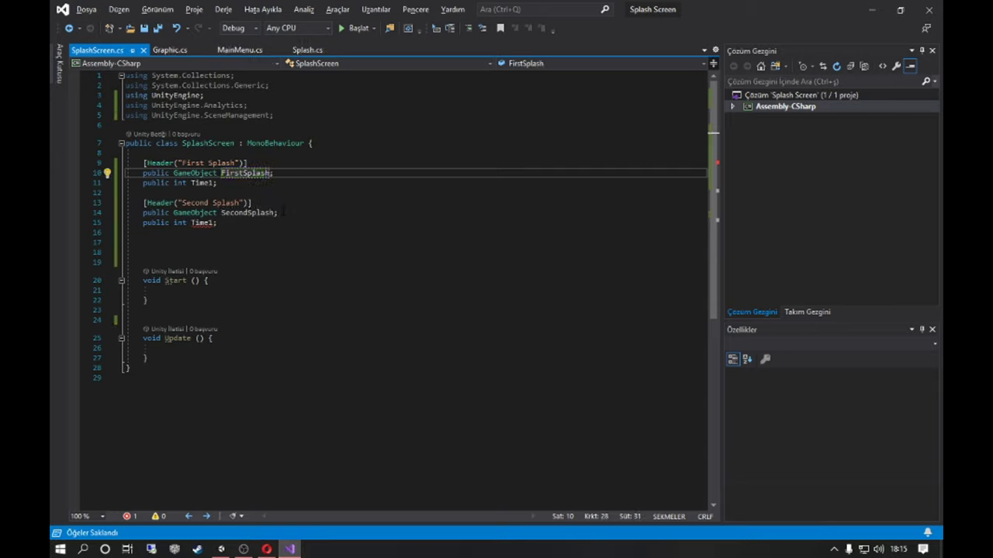
{"action": "left_click", "coordinate": [216, 223]}
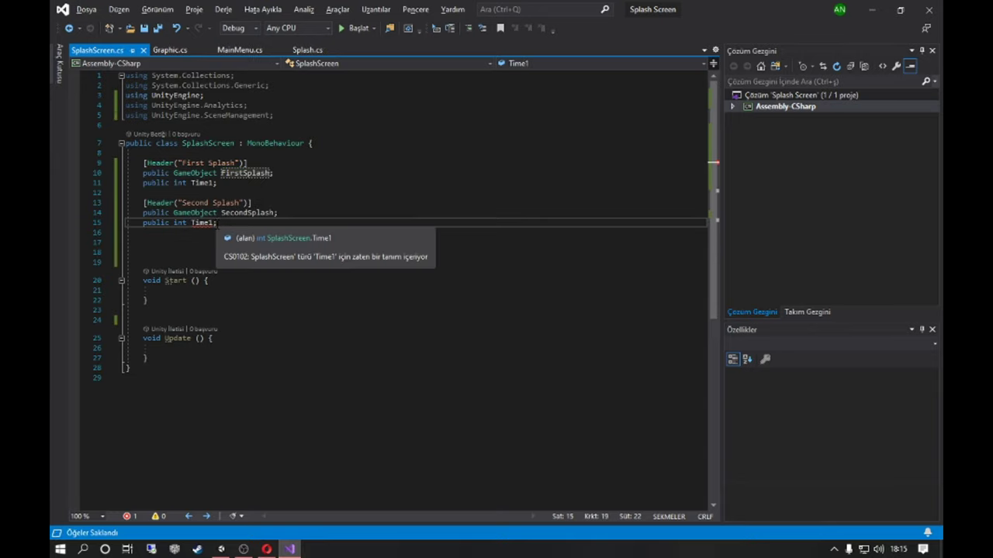
{"action": "key", "text": "BackSpace"}
{"action": "type", "text": "2"}
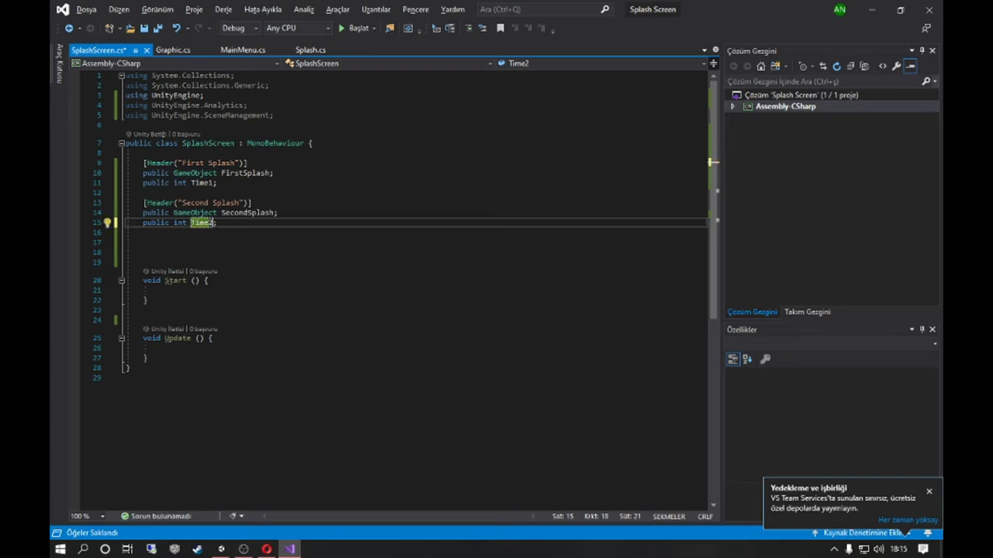
Paste a third Header attribute below Time2 and trim its title for the scene name.
{"action": "left_click_drag", "start_coordinate": [144, 202], "coordinate": [252, 202]}
{"action": "key", "text": "ctrl+c"}
{"action": "left_click", "coordinate": [250, 223]}
{"action": "key", "text": "Return"}
{"action": "key", "text": "Return"}
{"action": "key", "text": "ctrl+v"}
{"action": "key", "text": "ctrl+BackSpace"}
{"action": "key", "text": "ctrl+BackSpace"}
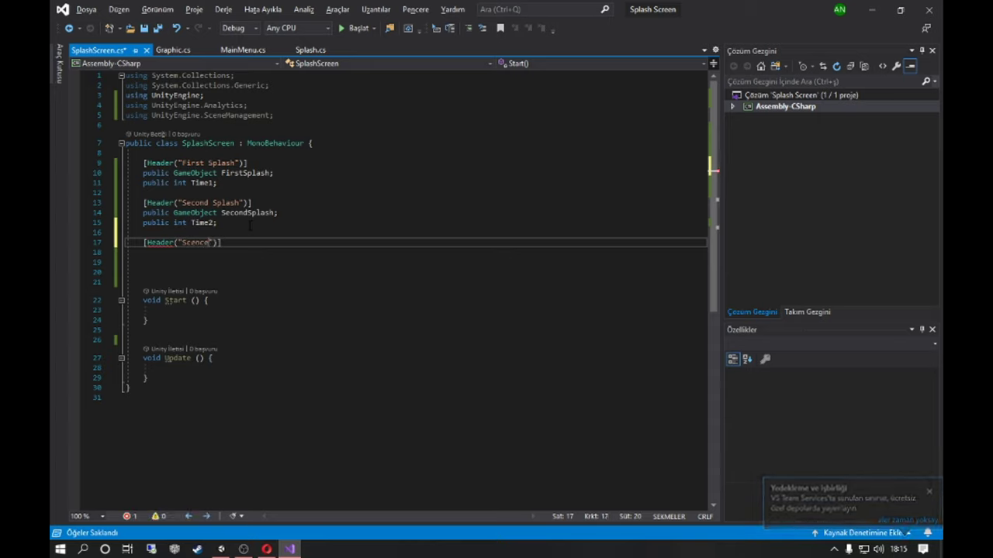
Add a public string LodingScence field under the Scence Name header and save.
{"action": "left_click", "coordinate": [281, 243]}
{"action": "key", "text": "Return"}
{"action": "type", "text": "public"}
{"action": "key", "text": "BackSpace"}
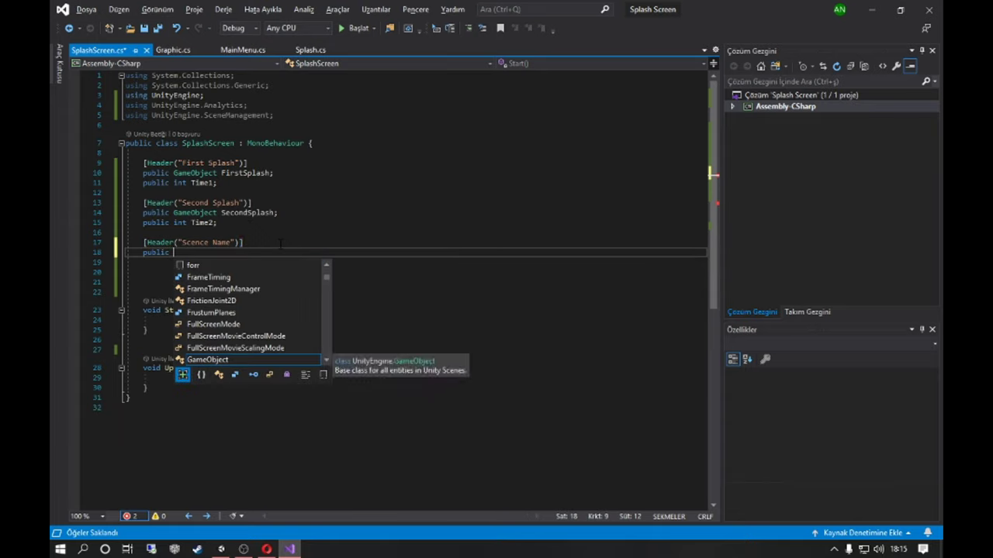
{"action": "type", "text": "string LodingS"}
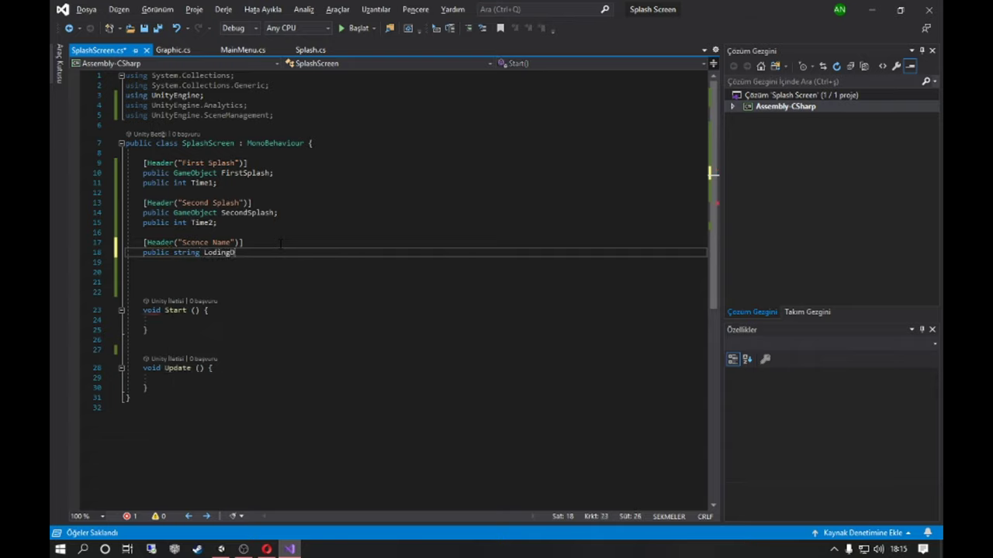
{"action": "type", "text": ";"}
{"action": "key", "text": "ctrl+s"}
Remove the extra blank lines above Start().
{"action": "left_click", "coordinate": [255, 202]}
{"action": "left_click", "coordinate": [145, 320]}
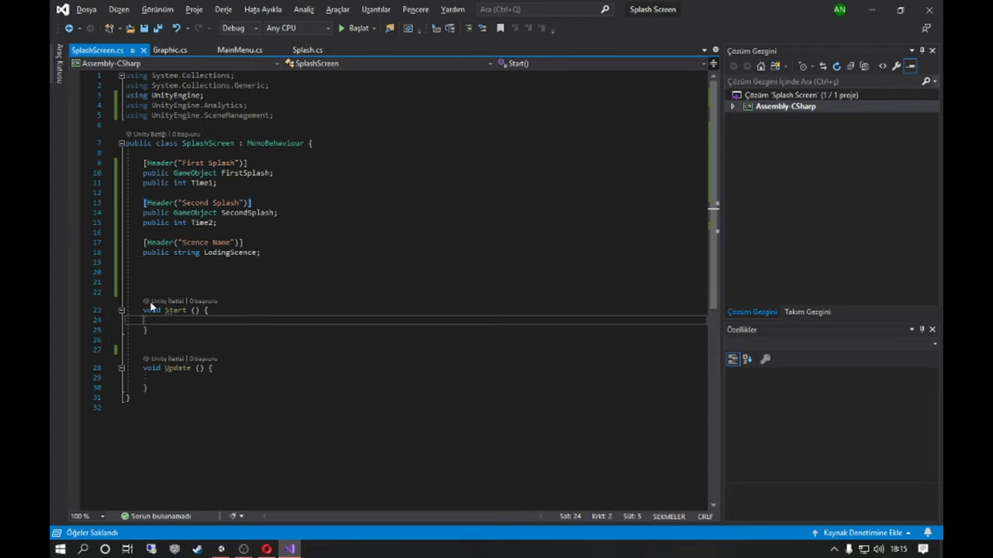
{"action": "key", "text": "Up"}
{"action": "key", "text": "Up"}
{"action": "key", "text": "BackSpace"}
{"action": "key", "text": "BackSpace"}
{"action": "key", "text": "BackSpace"}
In Start(), call FirstSplash.SetActive(true).
{"action": "left_click", "coordinate": [156, 293]}
{"action": "type", "text": "publ"}
{"action": "key", "text": "Tab"}
{"action": "key", "text": "ctrl+z"}
{"action": "key", "text": "ctrl+space"}
{"action": "key", "text": "Tab"}
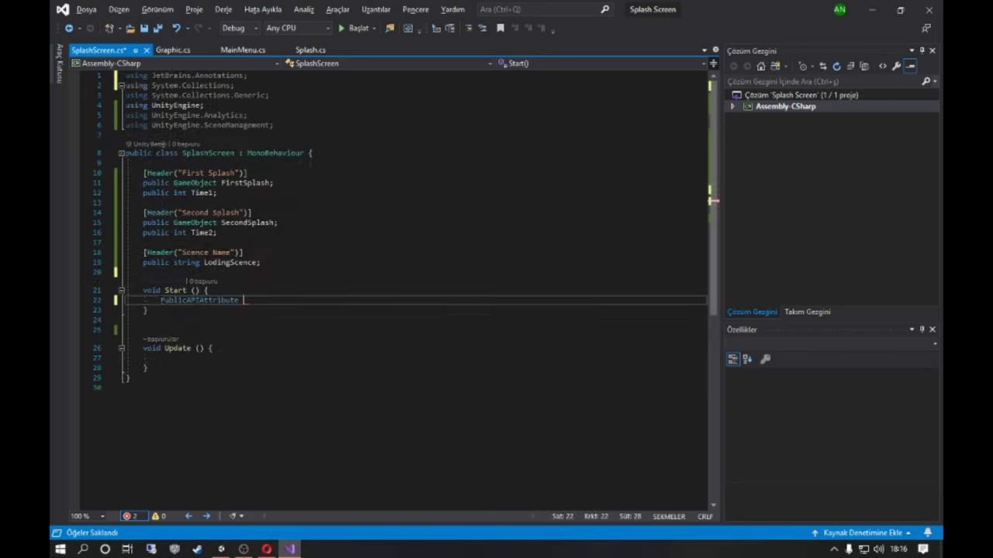
{"action": "key", "text": "ctrl+z"}
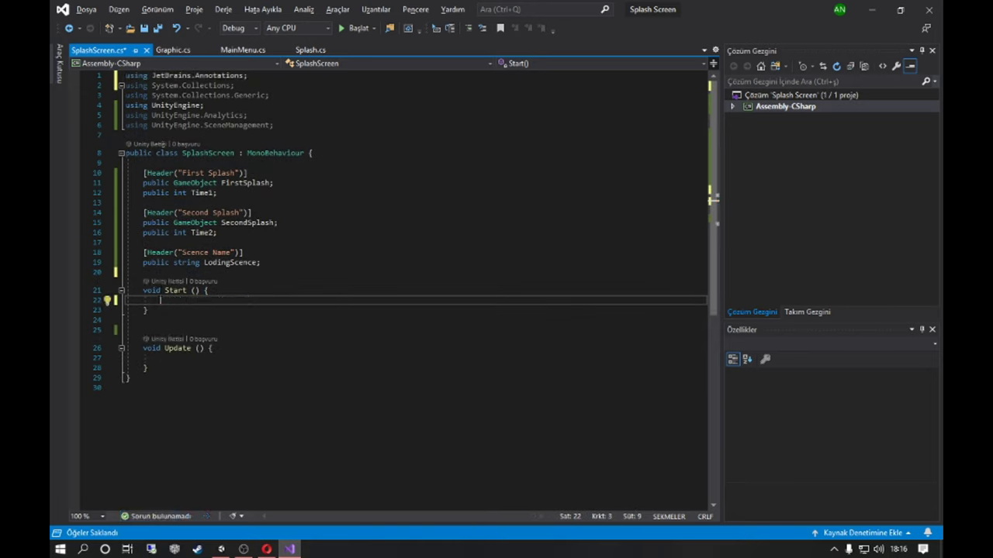
{"action": "type", "text": "fi"}
{"action": "key", "text": "Escape"}
{"action": "type", "text": "i"}
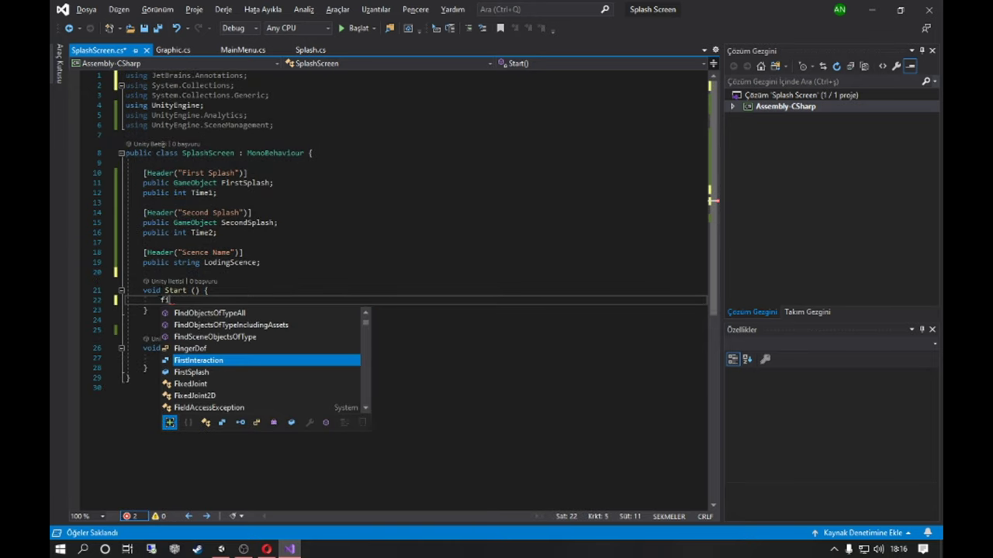
{"action": "type", "text": "rs.seta"}
{"action": "key", "text": "Tab"}
{"action": "type", "text": "(t"}
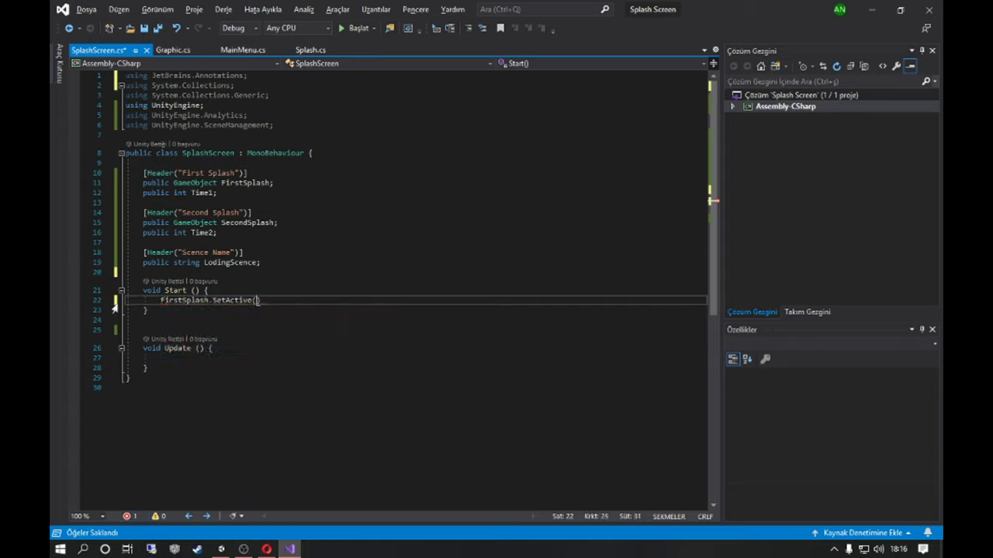
{"action": "type", "text": "rue)"}
{"action": "key", "text": "Return"}
Duplicate that line as SecondSplash.SetActive(true).
{"action": "triple_click", "coordinate": [194, 301]}
{"action": "key", "text": "ctrl+c"}
{"action": "key", "text": "ctrl+v"}
{"action": "double_click", "coordinate": [177, 310]}
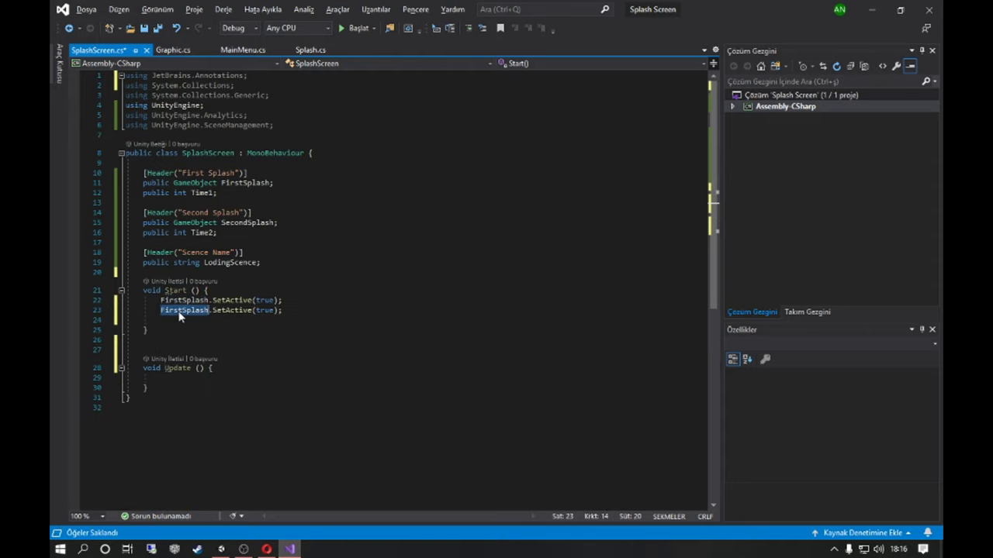
{"action": "type", "text": "second"}
{"action": "key", "text": "Tab"}
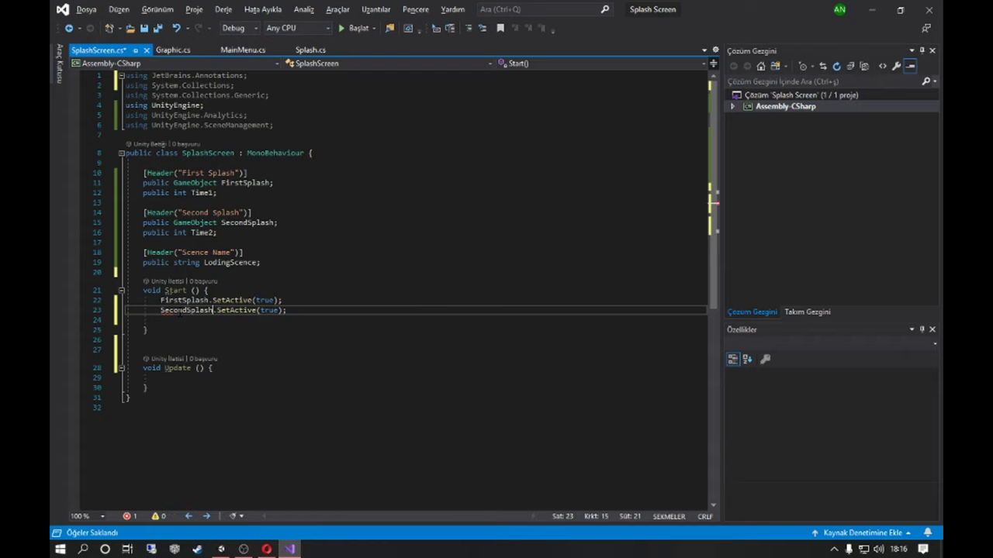
{"action": "key", "text": "End"}
{"action": "key", "text": "Return"}
Add StartCoroutine(SplashFirst()); at the end of Start().
{"action": "type", "text": "Start."}
{"action": "type", "text": "t"}
{"action": "type", "text": "art"}
{"action": "key", "text": "Down"}
{"action": "key", "text": "Tab"}
{"action": "type", "text": "."}
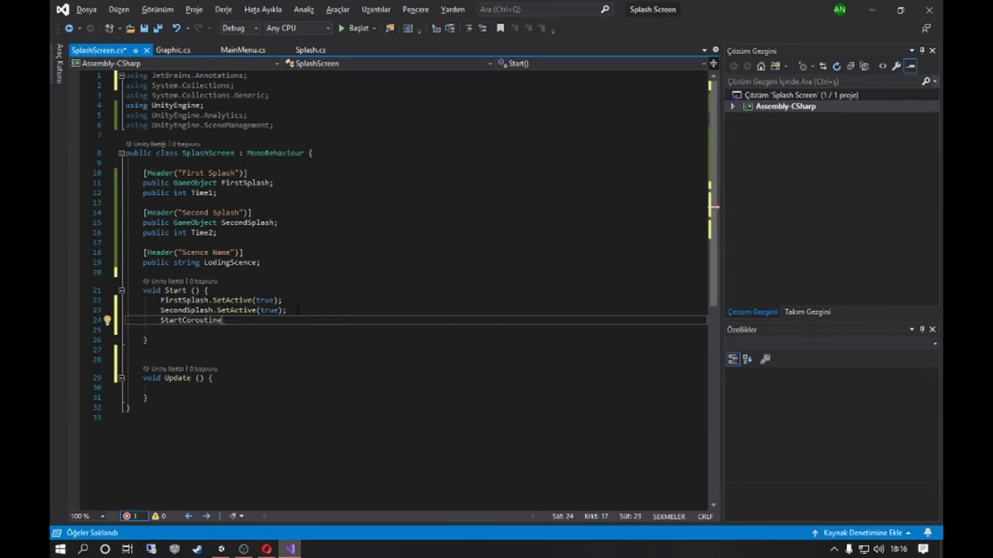
{"action": "type", "text": "(("}
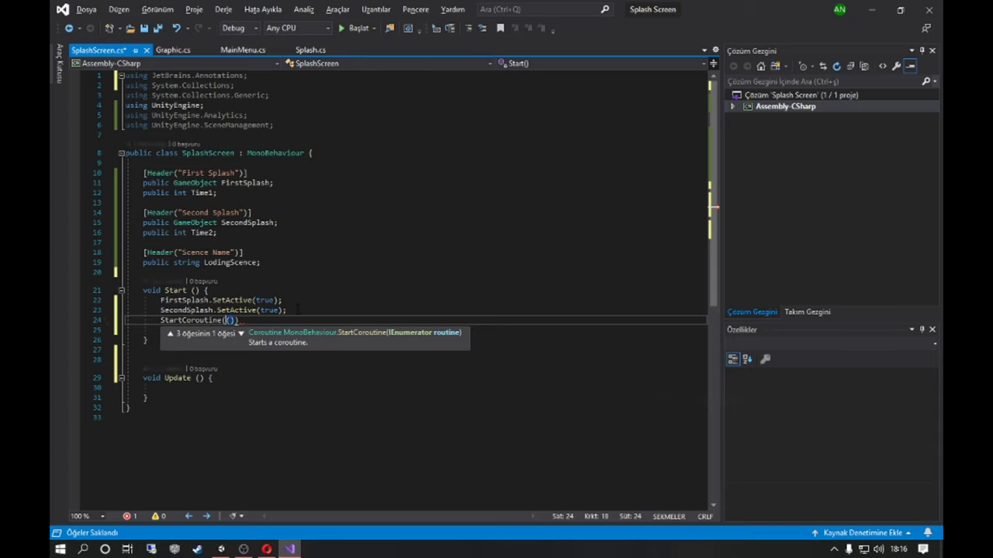
{"action": "type", "text": "f"}
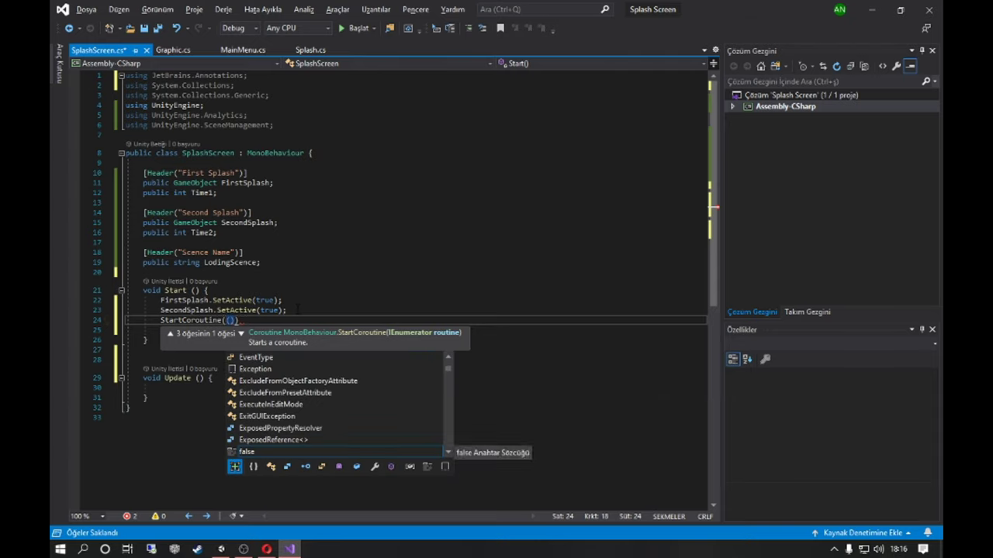
{"action": "type", "text": "Splash"}
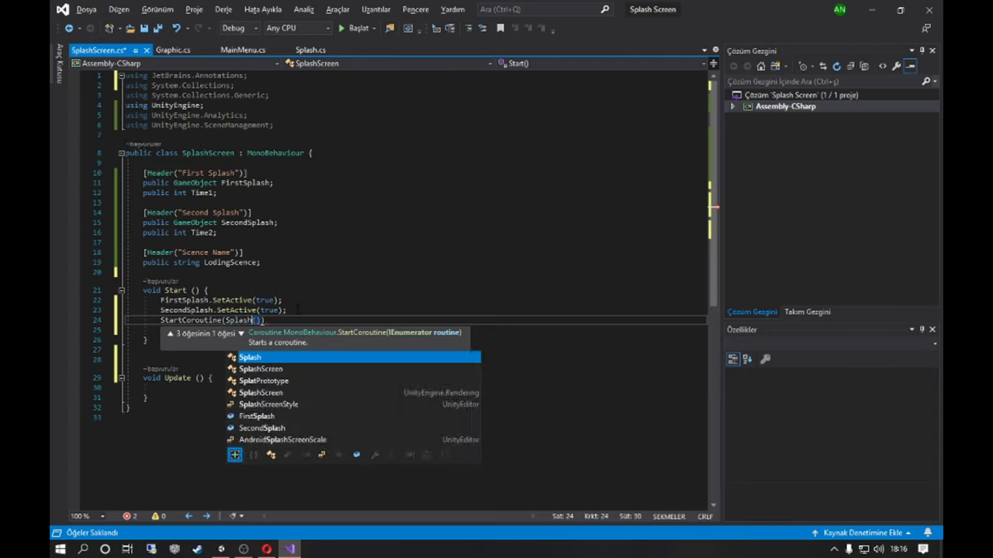
{"action": "type", "text": "First"}
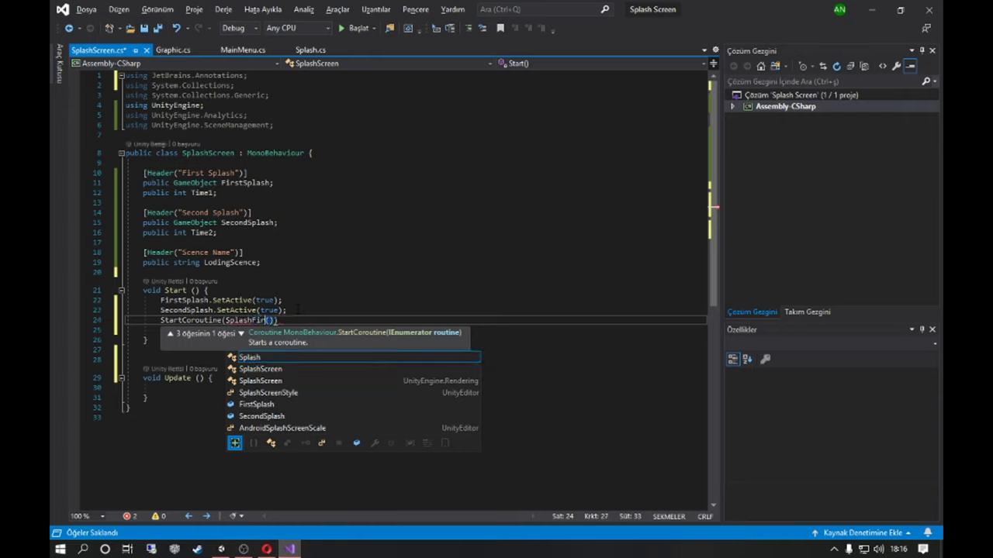
{"action": "key", "text": "Escape"}
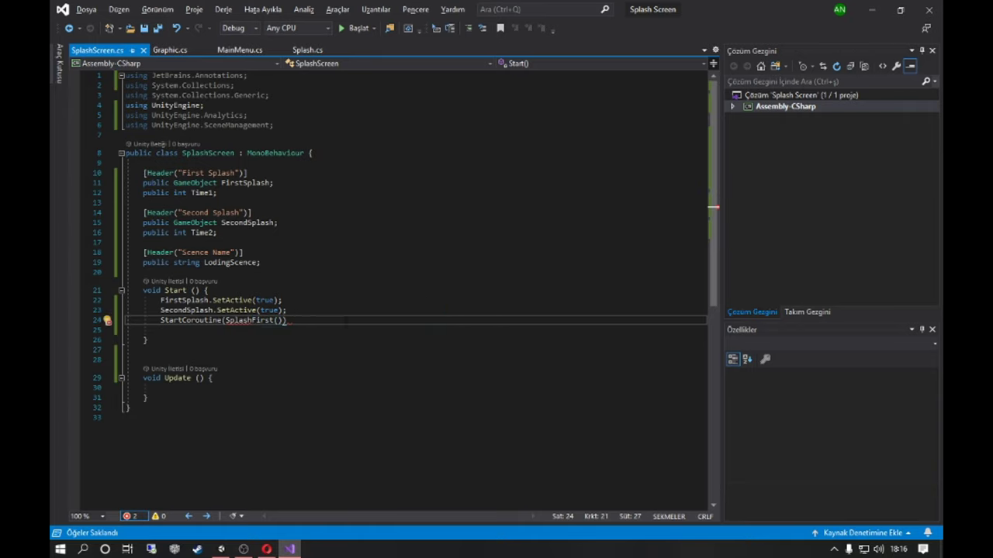
{"action": "key", "text": "End"}
{"action": "type", "text": ";"}
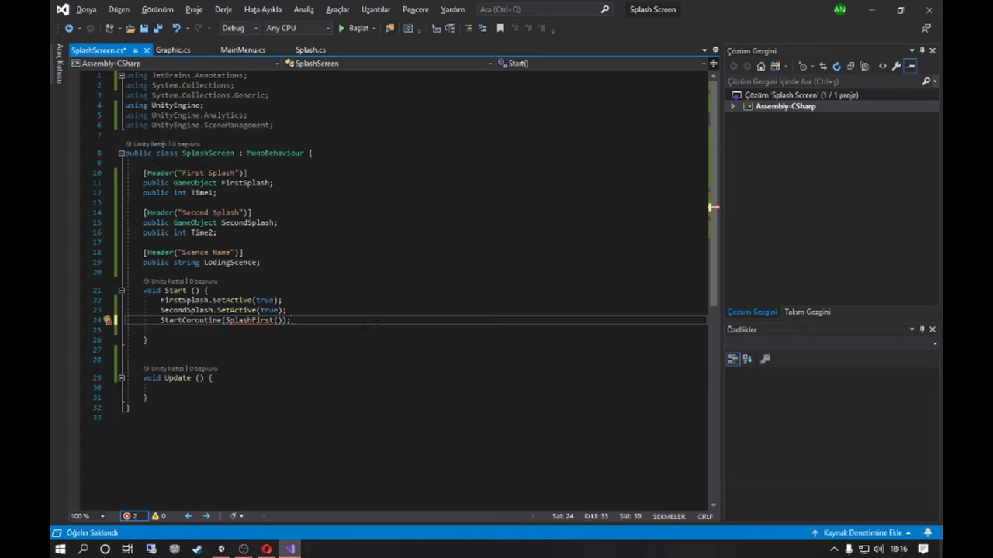
Delete the unused Update() method.
{"action": "left_click_drag", "start_coordinate": [144, 359], "coordinate": [149, 397]}
{"action": "key", "text": "Delete"}
{"action": "type", "text": "IE"}
{"action": "key", "text": "BackSpace"}
{"action": "key", "text": "BackSpace"}
Declare an IEnumerator SplashFirst() method with an empty body.
{"action": "type", "text": "E"}
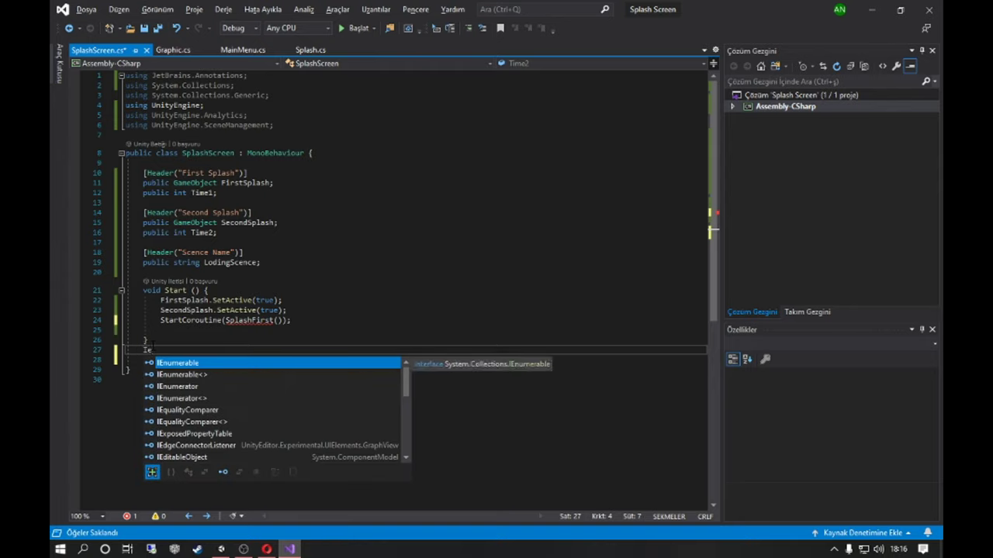
{"action": "key", "text": "Down"}
{"action": "key", "text": "Down"}
{"action": "key", "text": "Tab"}
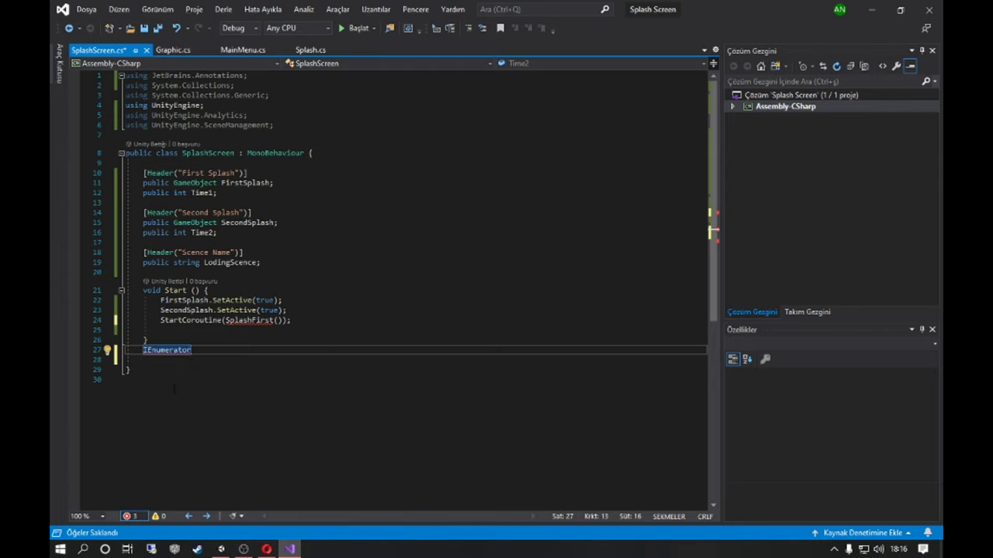
{"action": "key", "text": "Escape"}
{"action": "key", "text": "ctrl+minus"}
{"action": "left_click", "coordinate": [218, 349]}
{"action": "key", "text": "ctrl+v"}
{"action": "type", "text": "() {"}
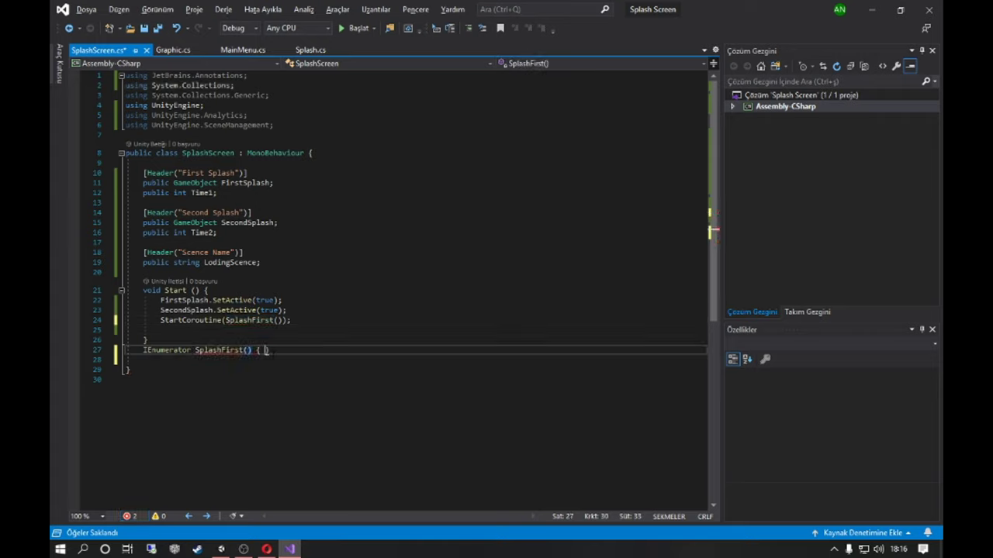
{"action": "key", "text": "Return"}
Make SplashFirst begin with 'yield return new WaitForSeconds(time1);'.
{"action": "type", "text": "y"}
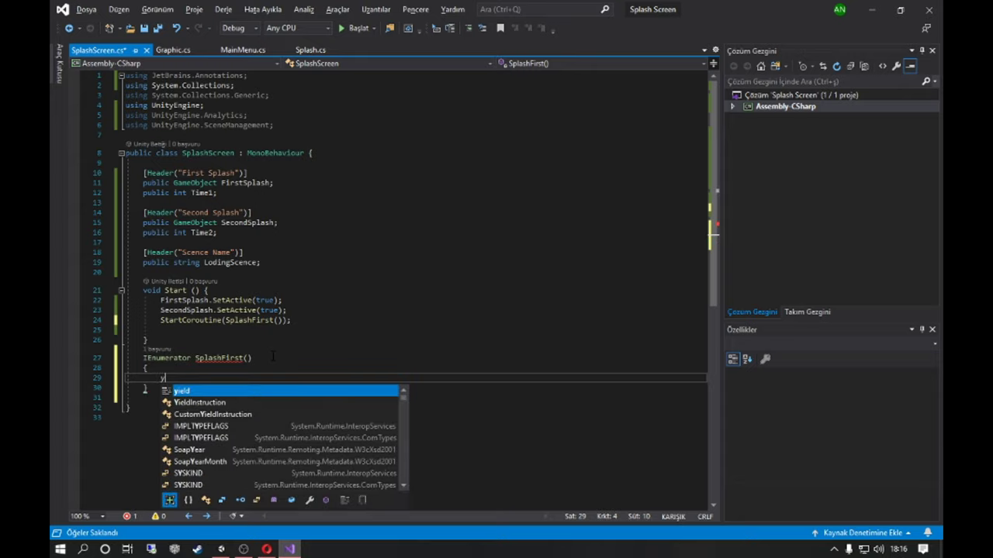
{"action": "type", "text": "ield new r"}
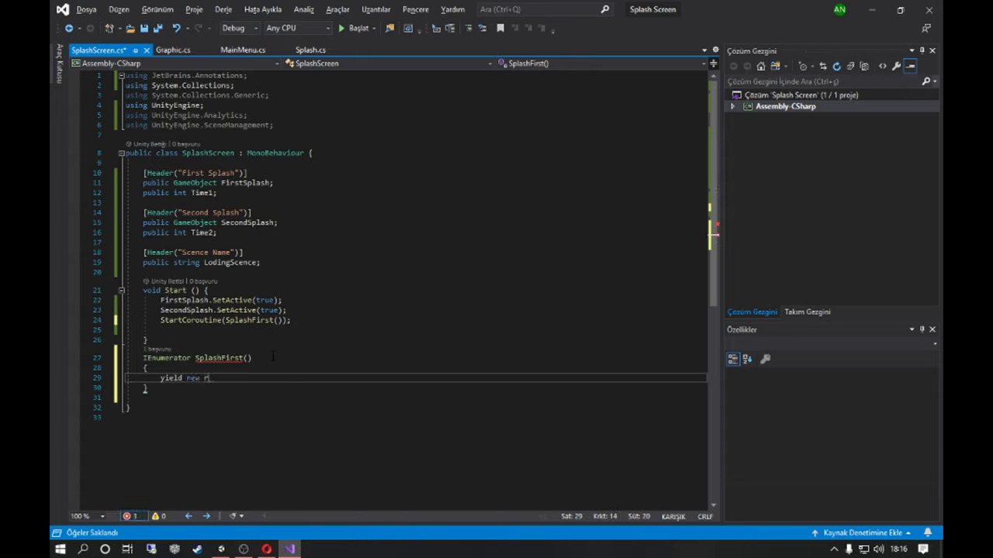
{"action": "key", "text": "BackSpace"}
{"action": "key", "text": "BackSpace"}
{"action": "key", "text": "BackSpace"}
{"action": "type", "text": "return new "}
{"action": "type", "text": "wait"}
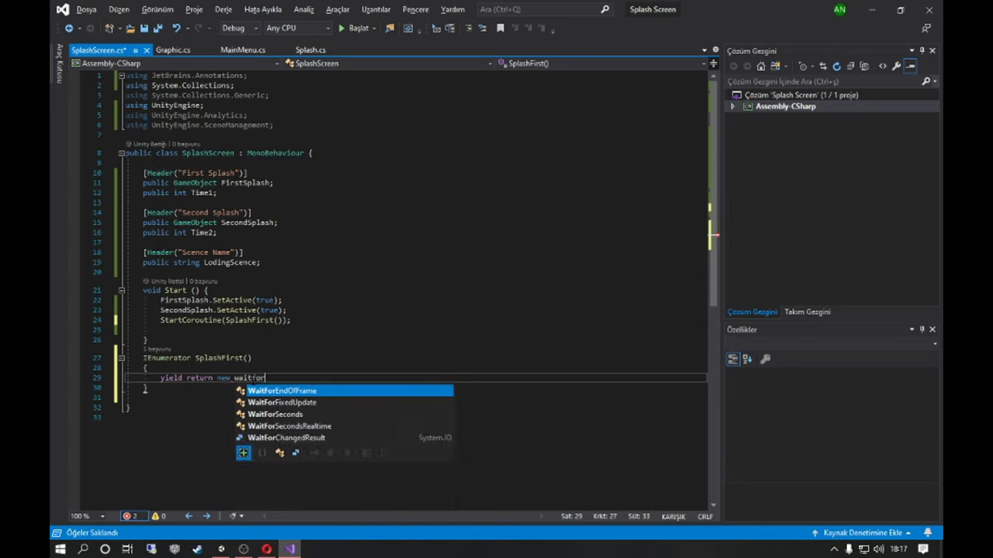
{"action": "type", "text": "For"}
{"action": "key", "text": "Tab"}
{"action": "type", "text": "("}
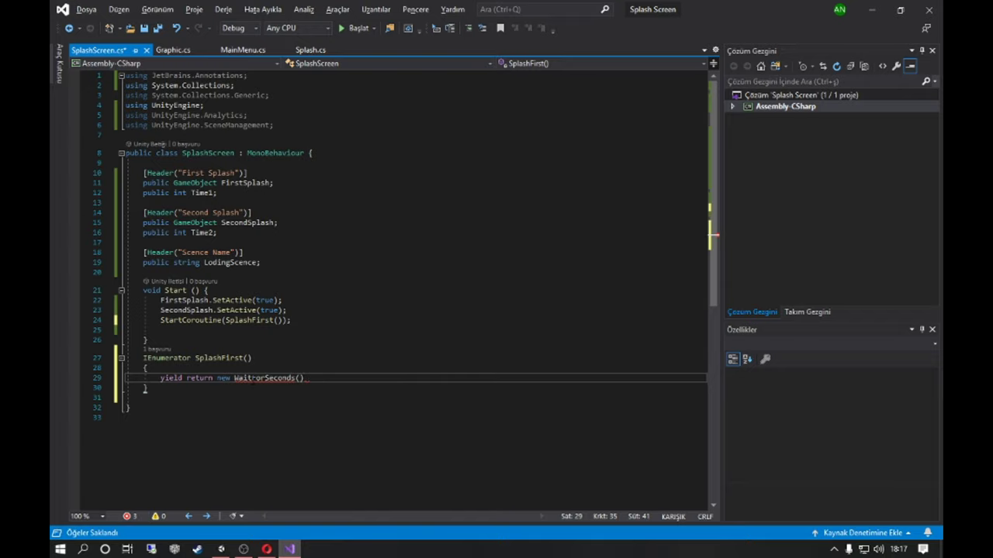
{"action": "type", "text": "time1);"}
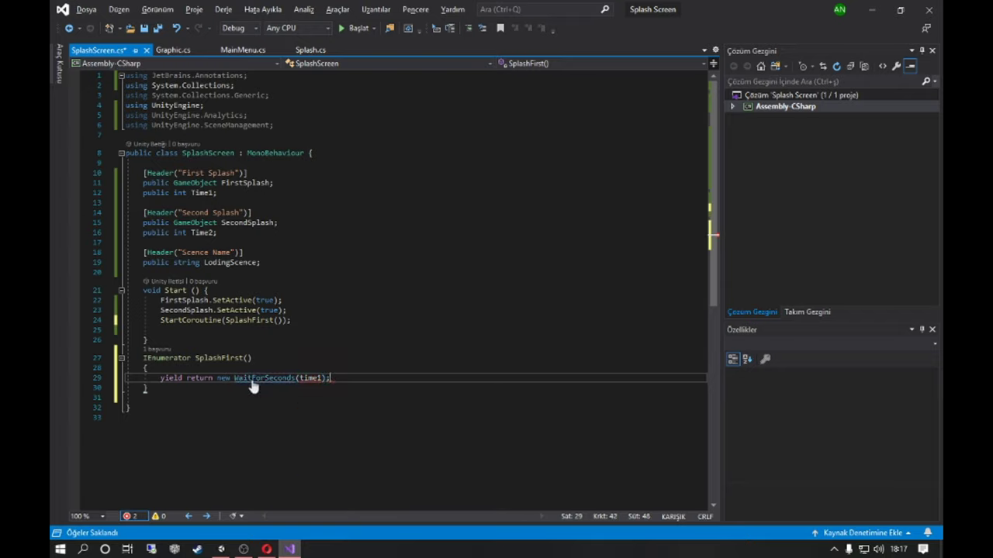
{"action": "key", "text": "Return"}
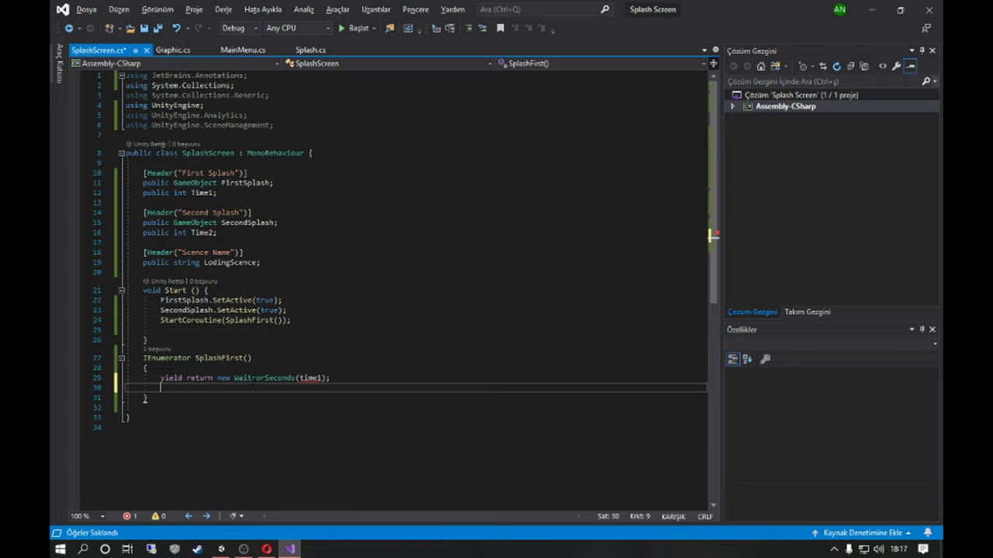
Copy the FirstSplash field name onto the line below the wait and add a dot.
{"action": "double_click", "coordinate": [247, 182]}
{"action": "key", "text": "ctrl+c"}
{"action": "left_click", "coordinate": [330, 377]}
{"action": "key", "text": "Return"}
{"action": "key", "text": "ctrl+v"}
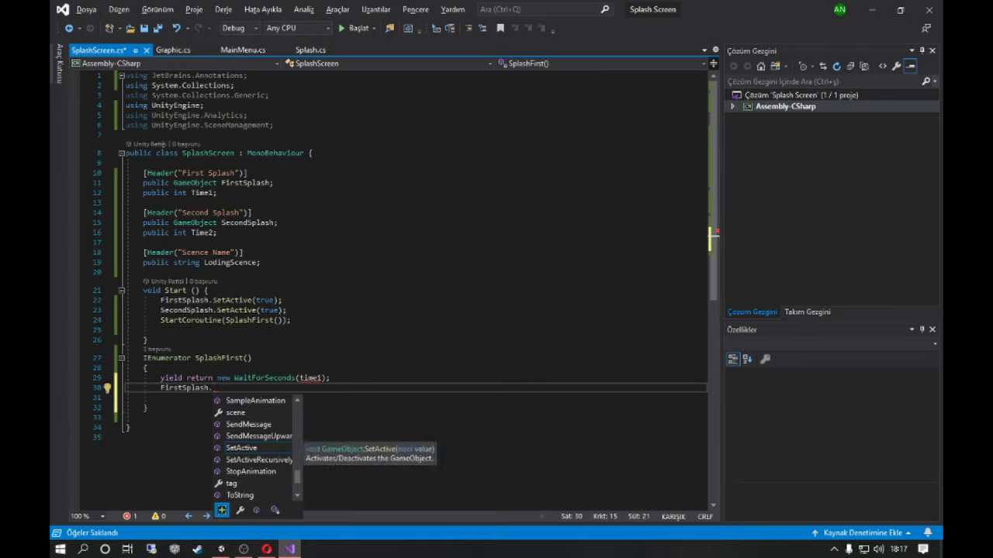
Complete line 30 as FirstSplash.SetActive(false) and save the script.
{"action": "left_click", "coordinate": [285, 300]}
{"action": "left_click_drag", "start_coordinate": [285, 300], "coordinate": [126, 300]}
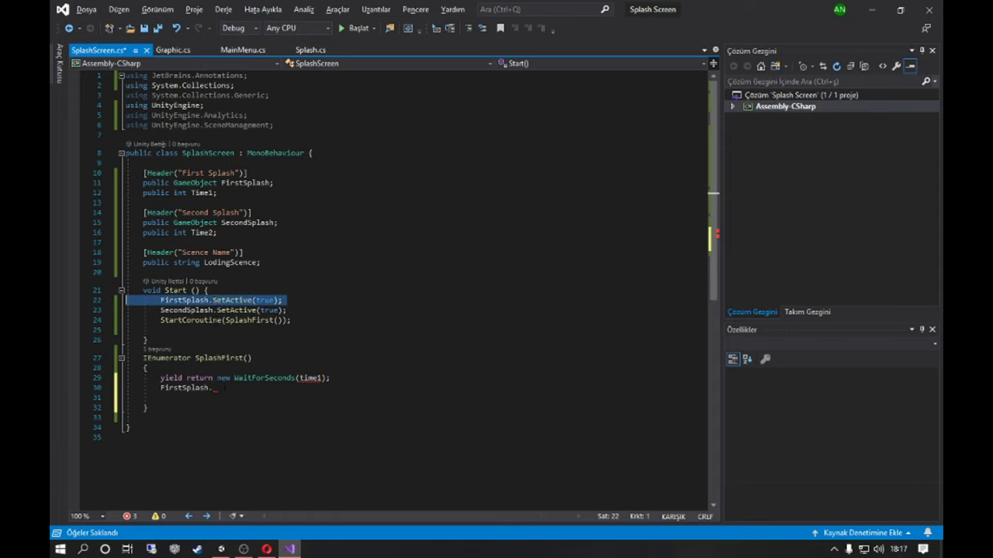
{"action": "left_click", "coordinate": [215, 388]}
{"action": "key", "text": "ctrl+v"}
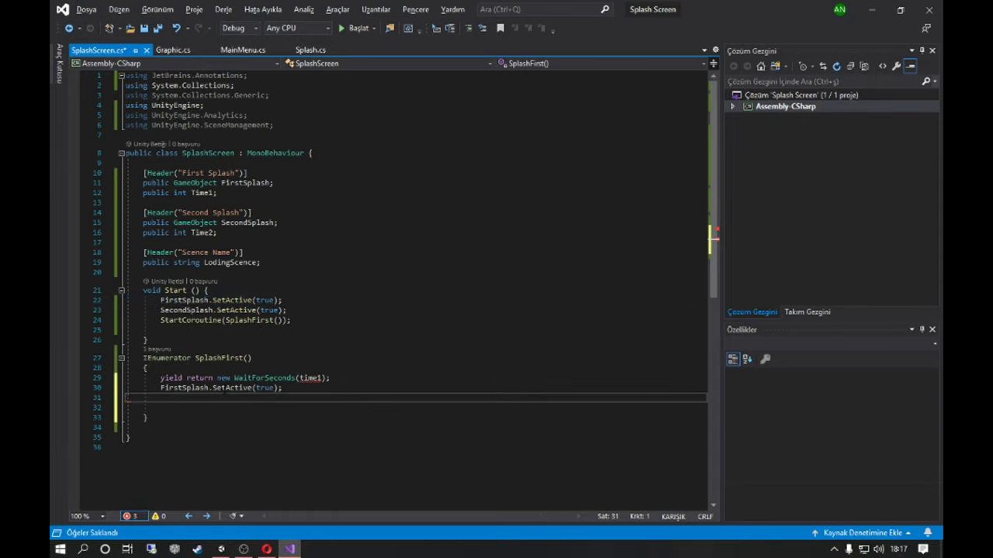
{"action": "double_click", "coordinate": [266, 388]}
{"action": "type", "text": "false"}
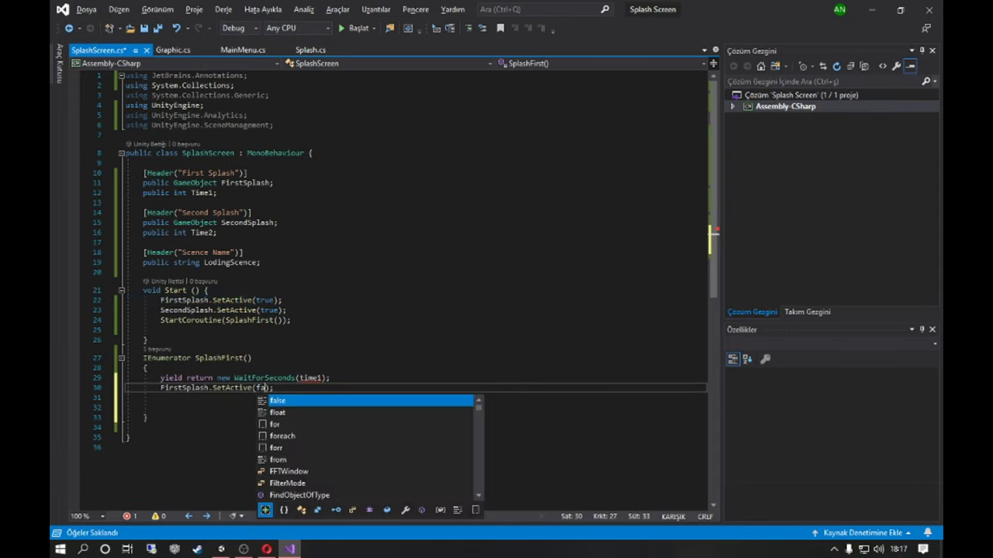
{"action": "key", "text": "Escape"}
{"action": "key", "text": "ctrl+s"}
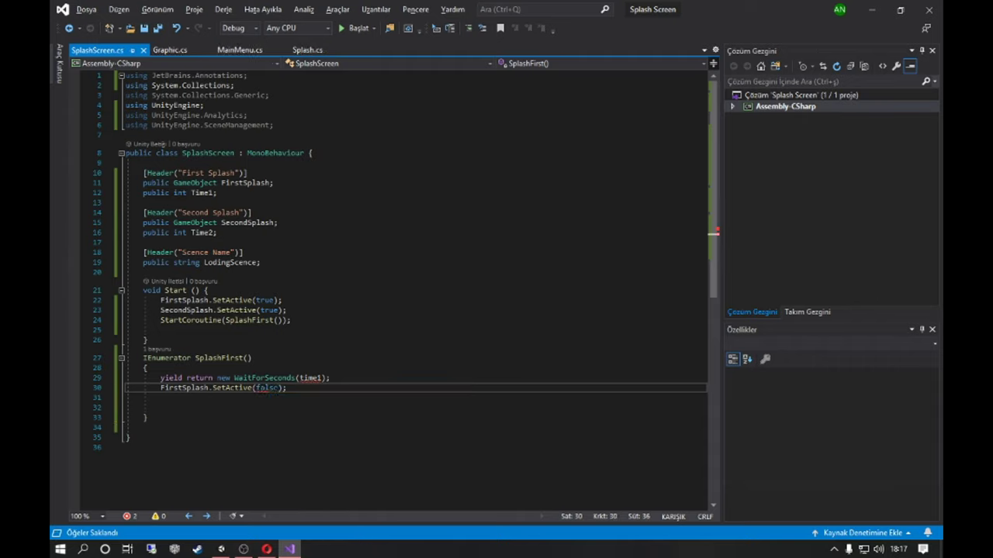
Copy the StartCoroutine(SplashFirst()) call from Start onto line 31 of SplashFirst.
{"action": "key", "text": "Return"}
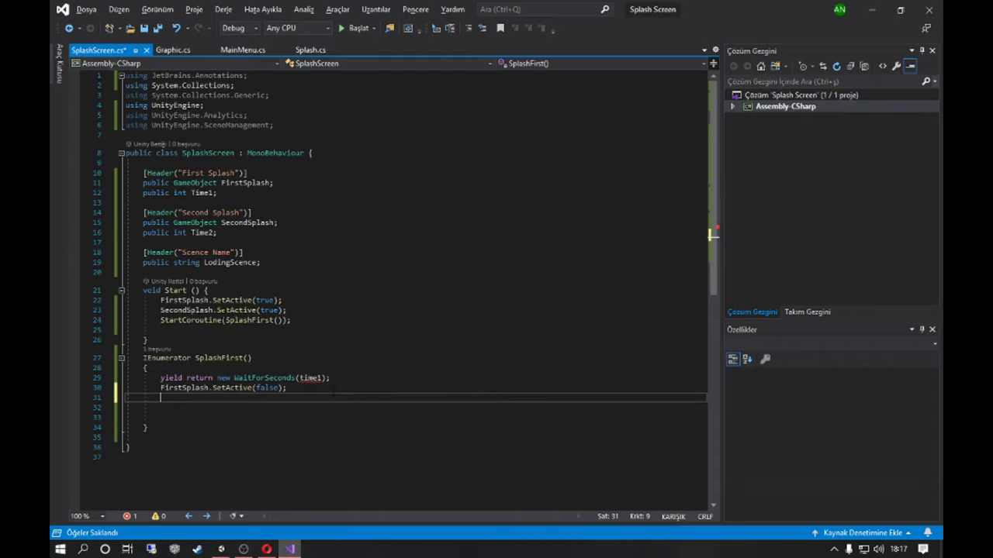
{"action": "left_click_drag", "start_coordinate": [291, 321], "coordinate": [126, 320]}
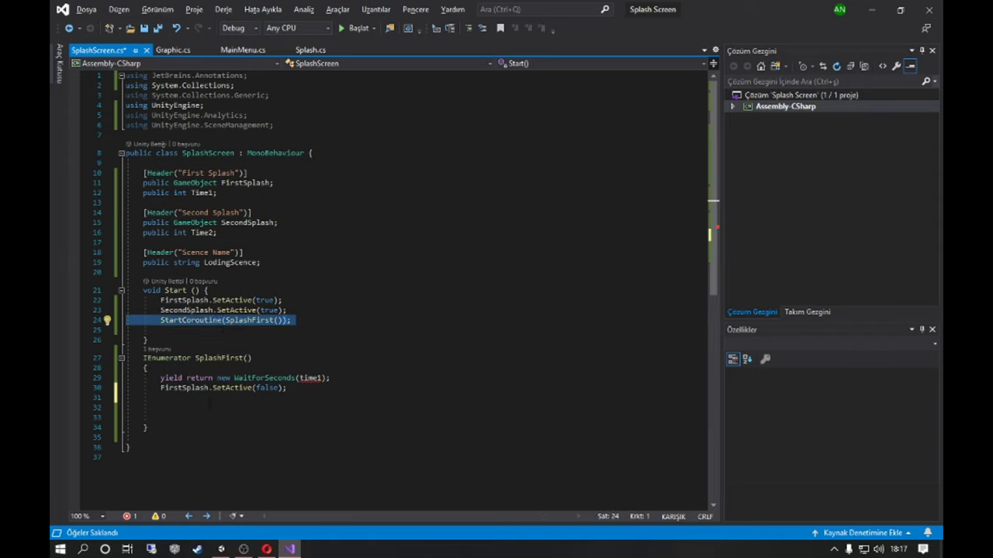
{"action": "key", "text": "ctrl+c"}
{"action": "left_click", "coordinate": [208, 402]}
{"action": "key", "text": "Return"}
{"action": "key", "text": "ctrl+v"}
{"action": "left_click", "coordinate": [160, 397]}
{"action": "key", "text": "Down"}
{"action": "key", "text": "ctrl+x"}
{"action": "key", "text": "Up"}
{"action": "key", "text": "ctrl+v"}
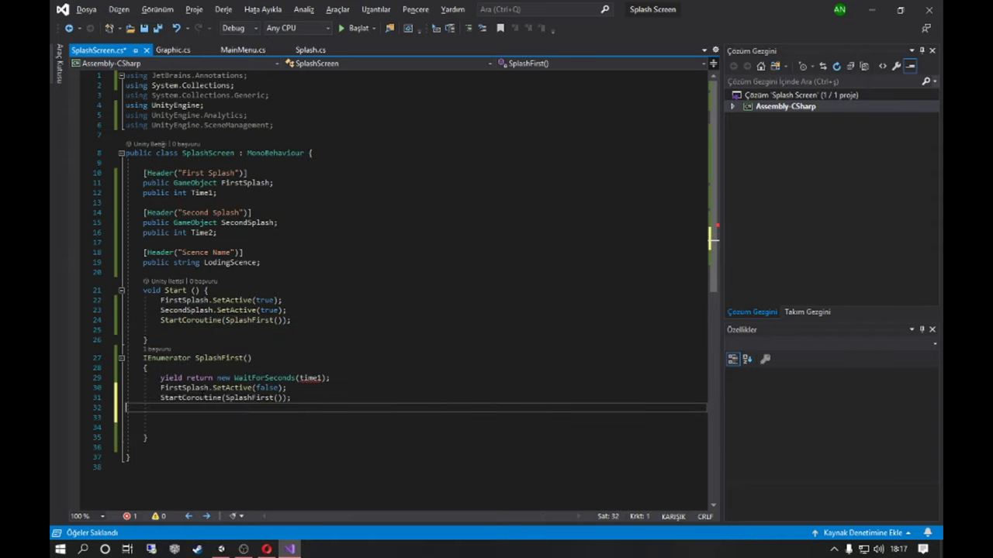
Change the copied call to StartCoroutine(SplashSecond()) and remove the extra blank lines.
{"action": "double_click", "coordinate": [260, 397]}
{"action": "type", "text": "Sp"}
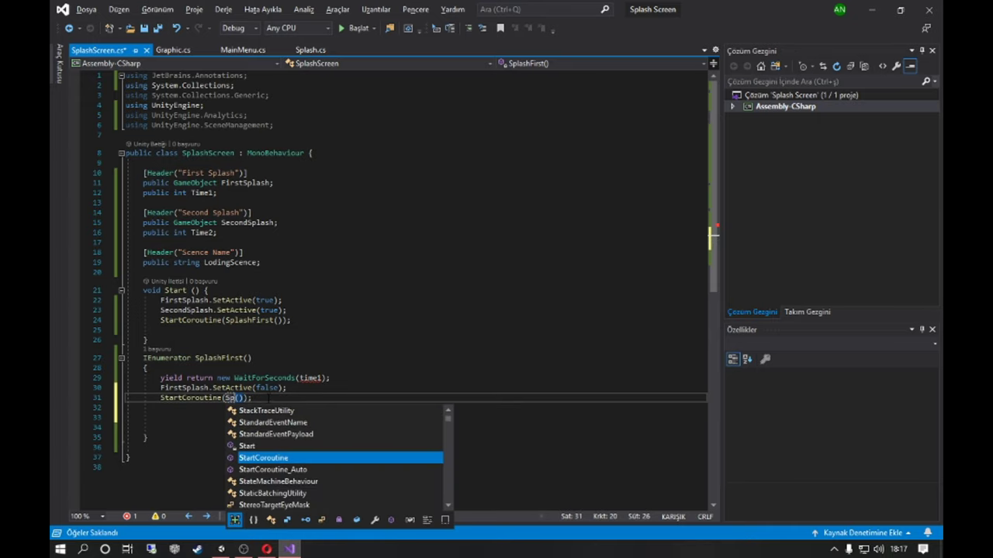
{"action": "type", "text": "lashSecond"}
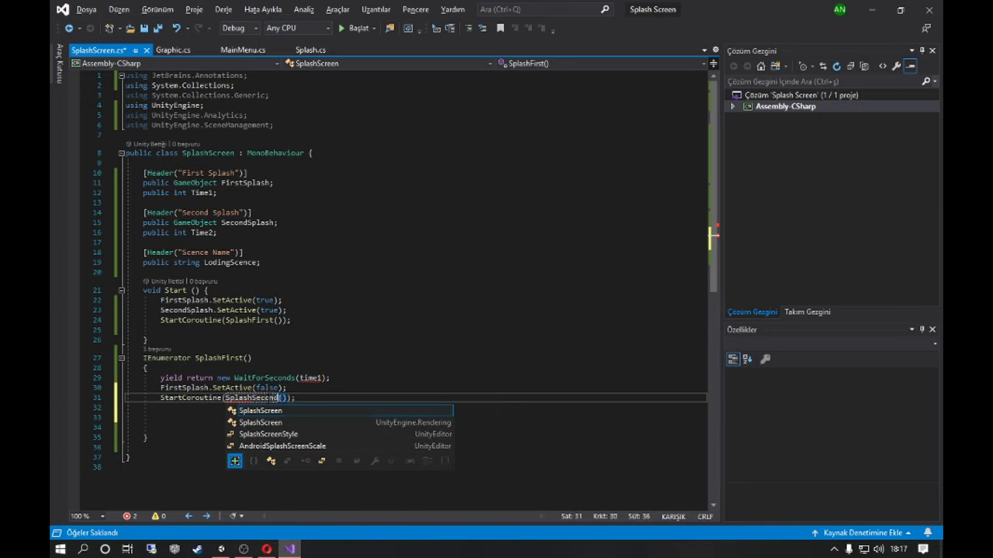
{"action": "key", "text": "Escape"}
{"action": "key", "text": "Down"}
{"action": "right_click", "coordinate": [171, 409]}
{"action": "key", "text": "Escape"}
{"action": "key", "text": "Delete"}
{"action": "key", "text": "Delete"}
{"action": "key", "text": "Delete"}
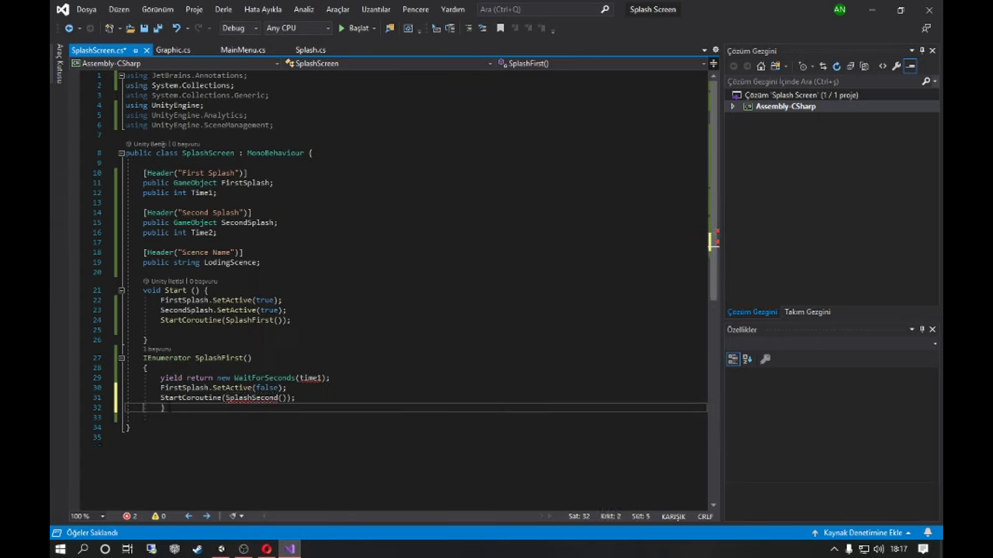
{"action": "key", "text": "BackSpace"}
{"action": "left_click_drag", "start_coordinate": [147, 409], "coordinate": [143, 358]}
Duplicate the SplashFirst coroutine below itself and rename the copy SplashSecond.
{"action": "key", "text": "ctrl+c"}
{"action": "left_click", "coordinate": [160, 409]}
{"action": "key", "text": "Return"}
{"action": "key", "text": "ctrl+v"}
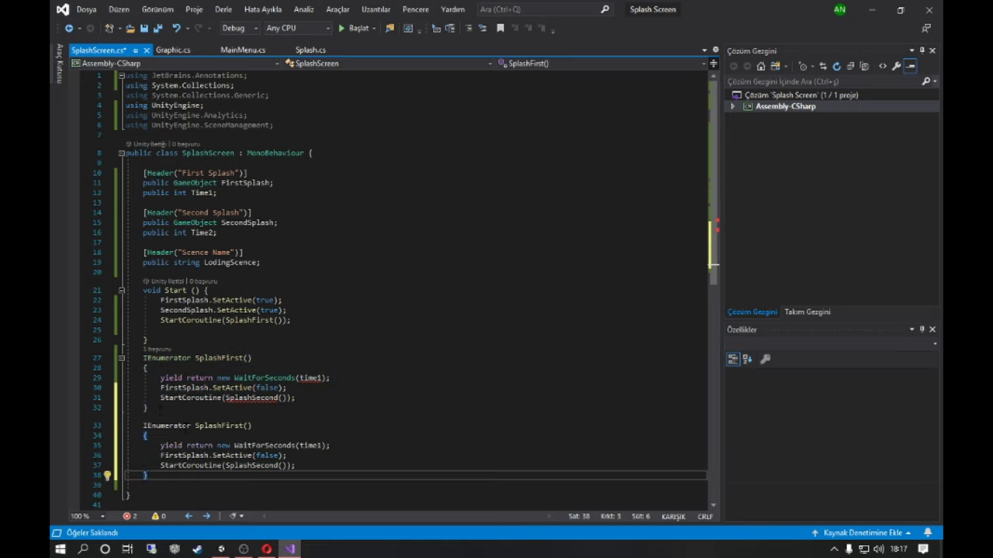
{"action": "left_click", "coordinate": [220, 425]}
{"action": "double_click", "coordinate": [219, 426]}
{"action": "type", "text": "SplashSecond"}
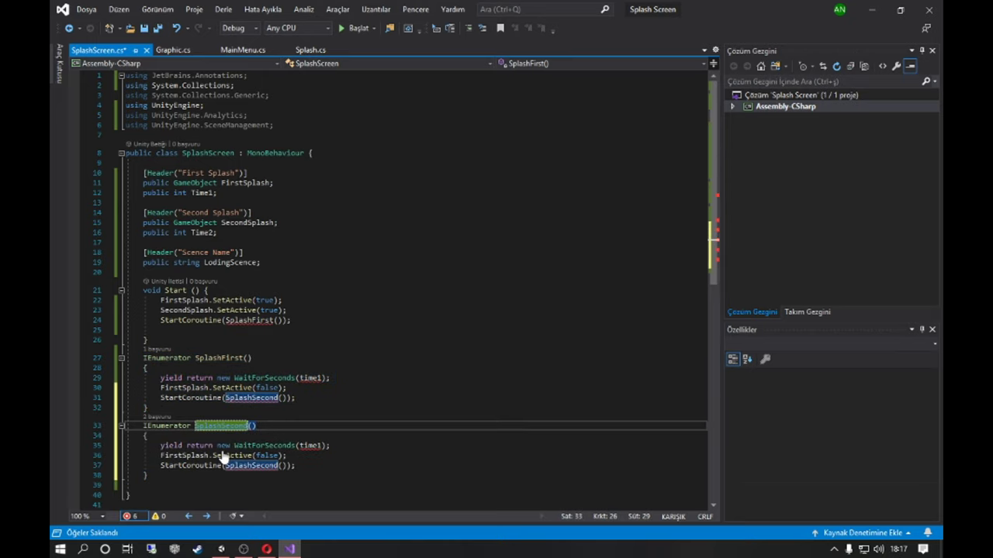
Make SplashSecond wait Time2 and SplashFirst wait Time1, then save.
{"action": "left_click_drag", "start_coordinate": [325, 446], "coordinate": [297, 446]}
{"action": "type", "text": "(Time2"}
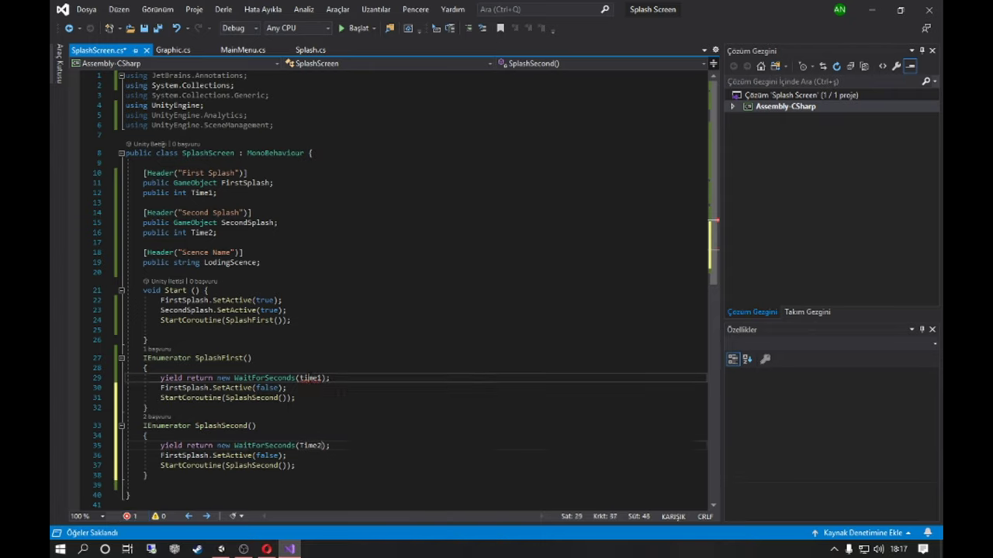
{"action": "left_click_drag", "start_coordinate": [325, 379], "coordinate": [299, 379]}
{"action": "type", "text": "Time1"}
{"action": "key", "text": "Tab"}
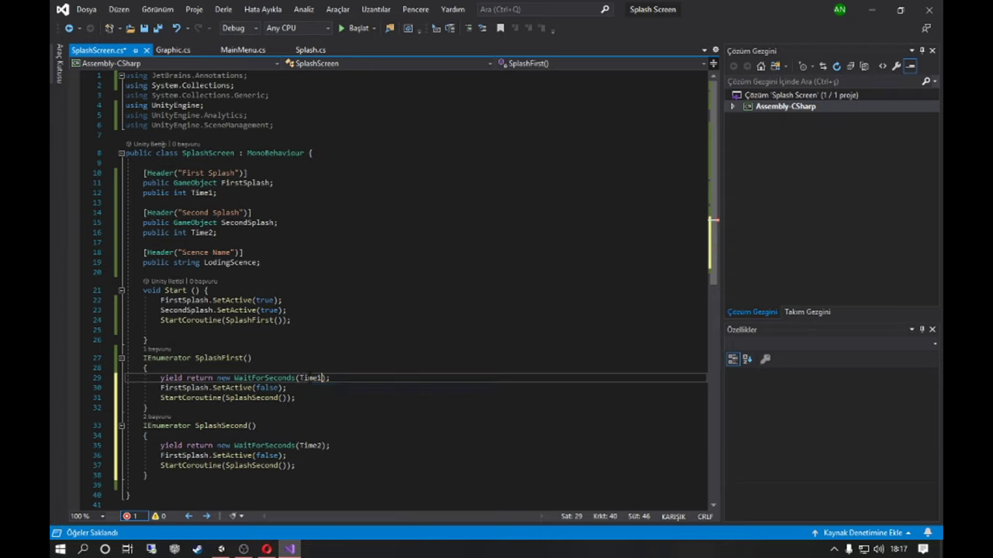
{"action": "key", "text": "ctrl+s"}
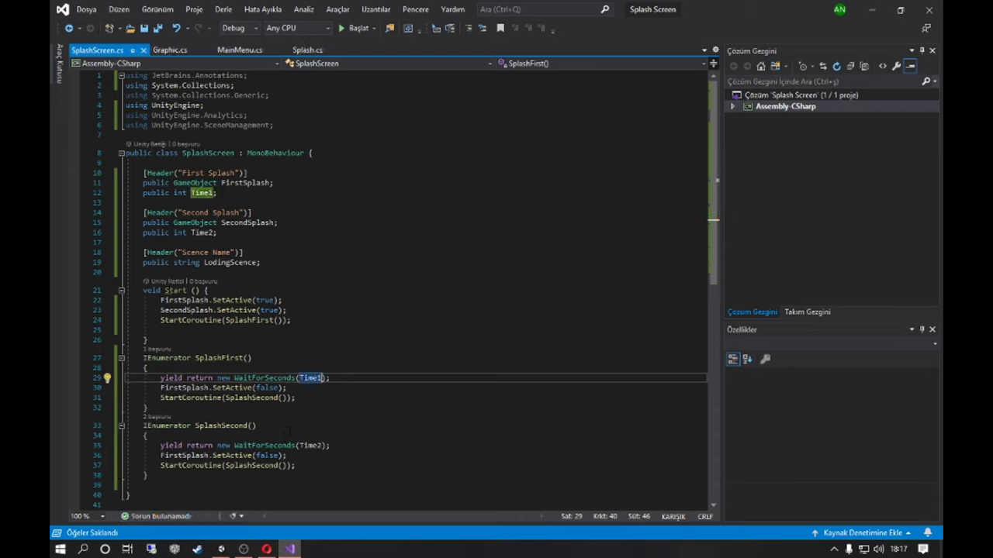
Move the SetActive line to the top of SplashSecond's body.
{"action": "left_click_drag", "start_coordinate": [295, 455], "coordinate": [160, 456]}
{"action": "key", "text": "BackSpace"}
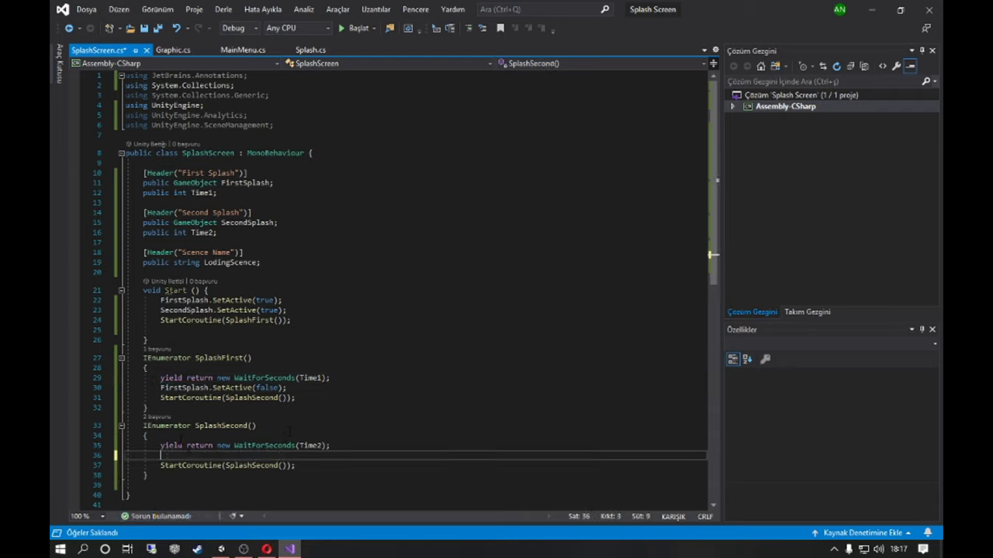
{"action": "left_click", "coordinate": [147, 435]}
{"action": "key", "text": "Return"}
{"action": "key", "text": "ctrl+v"}
{"action": "key", "text": "Down"}
{"action": "key", "text": "End"}
{"action": "key", "text": "Delete"}
Change that line to SecondSplash.SetActive(true).
{"action": "left_click_drag", "start_coordinate": [160, 445], "coordinate": [212, 455]}
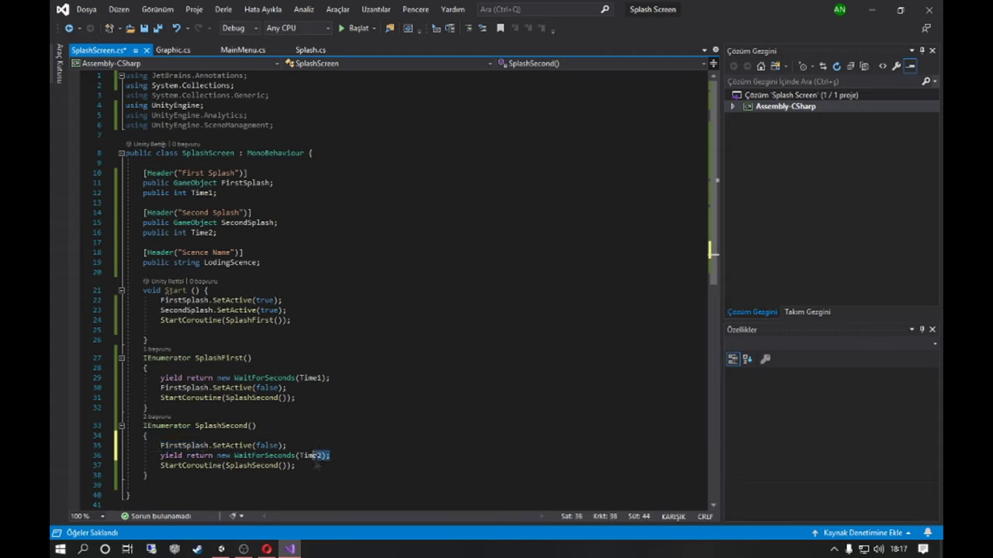
{"action": "triple_click", "coordinate": [218, 448]}
{"action": "left_click", "coordinate": [212, 446]}
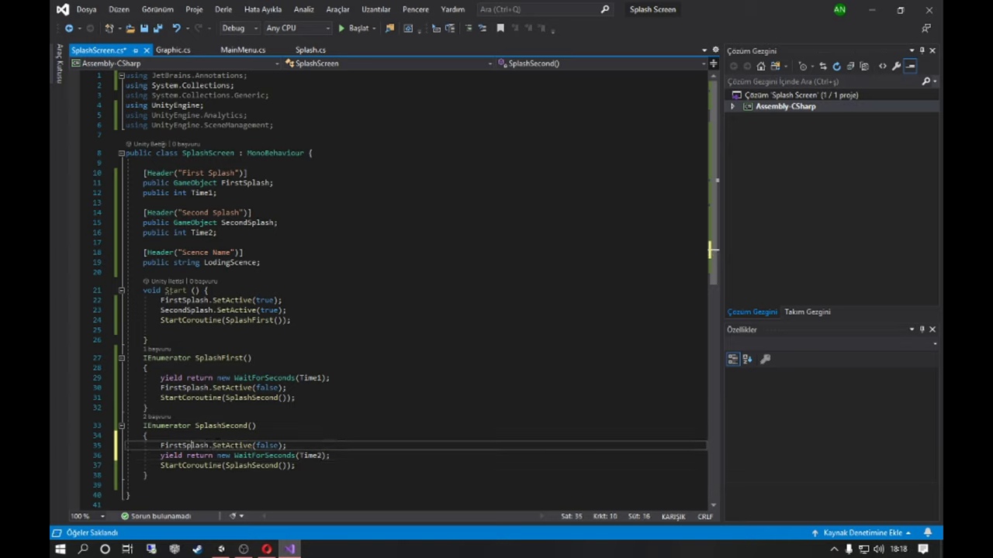
{"action": "double_click", "coordinate": [189, 445]}
{"action": "scroll", "coordinate": [190, 445], "scroll_direction": "down", "scroll_amount": 2}
{"action": "type", "text": "s"}
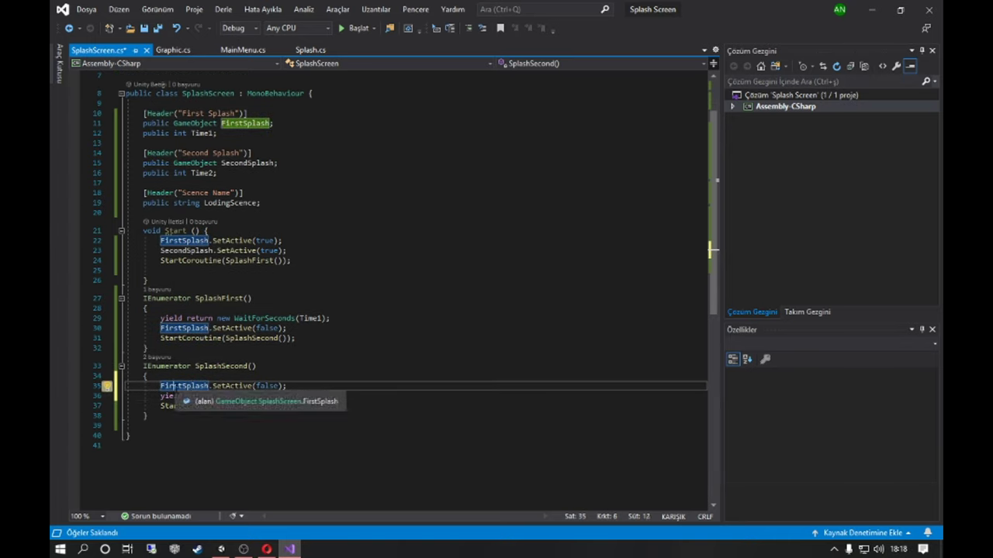
{"action": "key", "text": "Tab"}
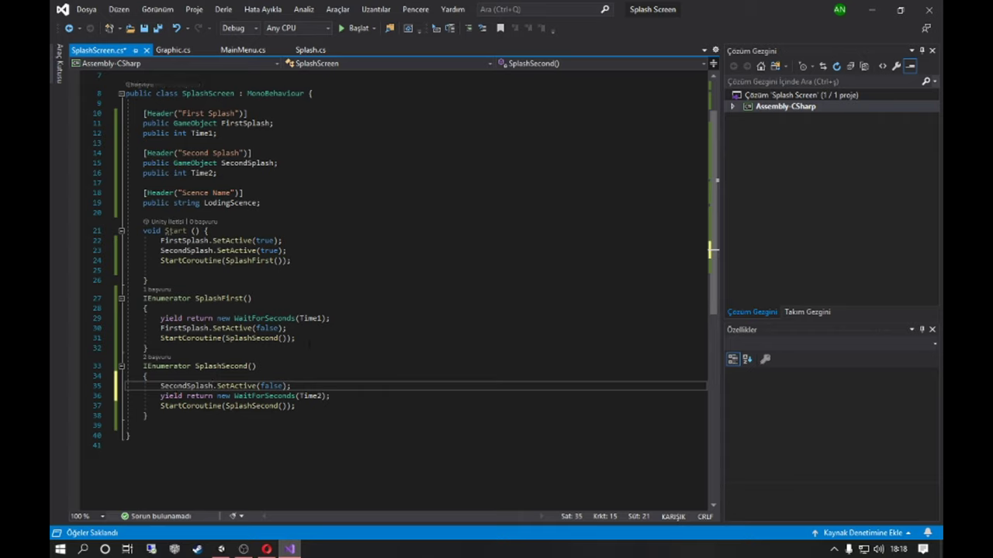
{"action": "double_click", "coordinate": [272, 385]}
{"action": "type", "text": "tr"}
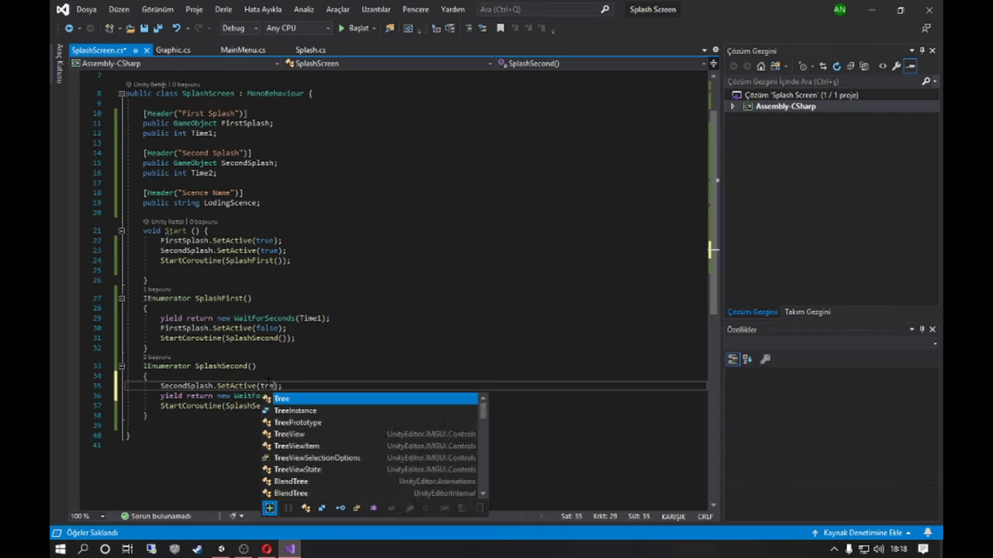
{"action": "type", "text": "u"}
{"action": "key", "text": "Tab"}
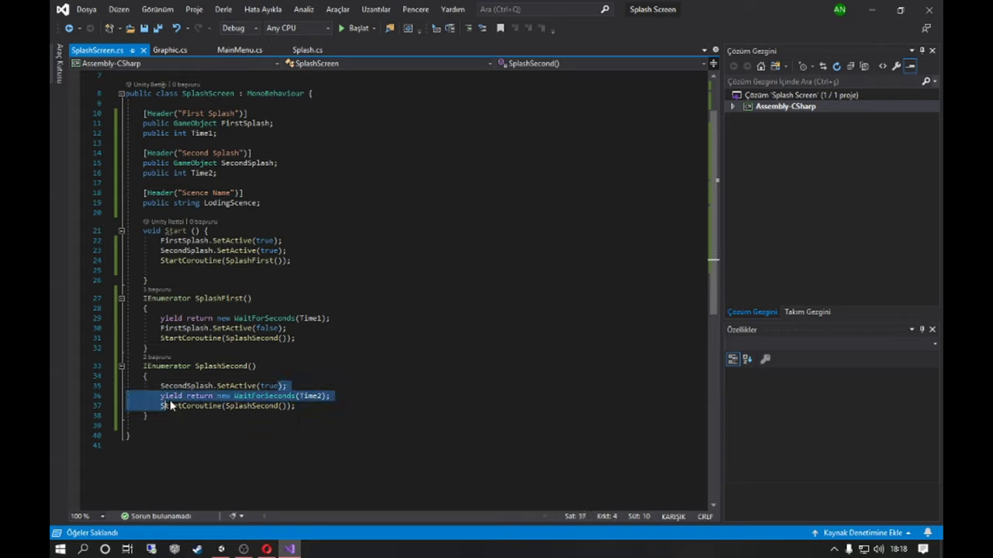
Replace the restart call on line 37 with SceneManager.LoadScene(.
{"action": "left_click_drag", "start_coordinate": [161, 405], "coordinate": [295, 406]}
{"action": "type", "text": "scence"}
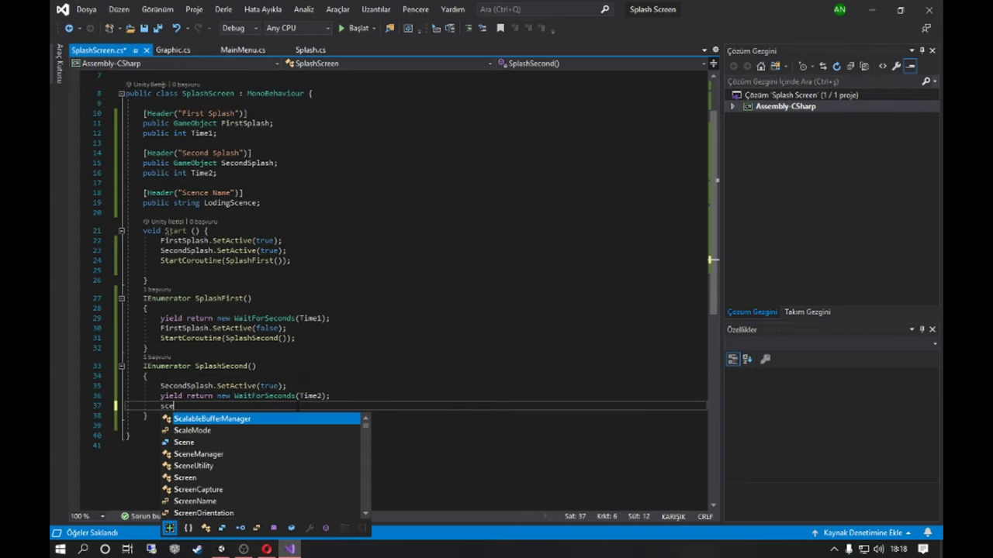
{"action": "key", "text": "BackSpace"}
{"action": "key", "text": "BackSpace"}
{"action": "key", "text": "BackSpace"}
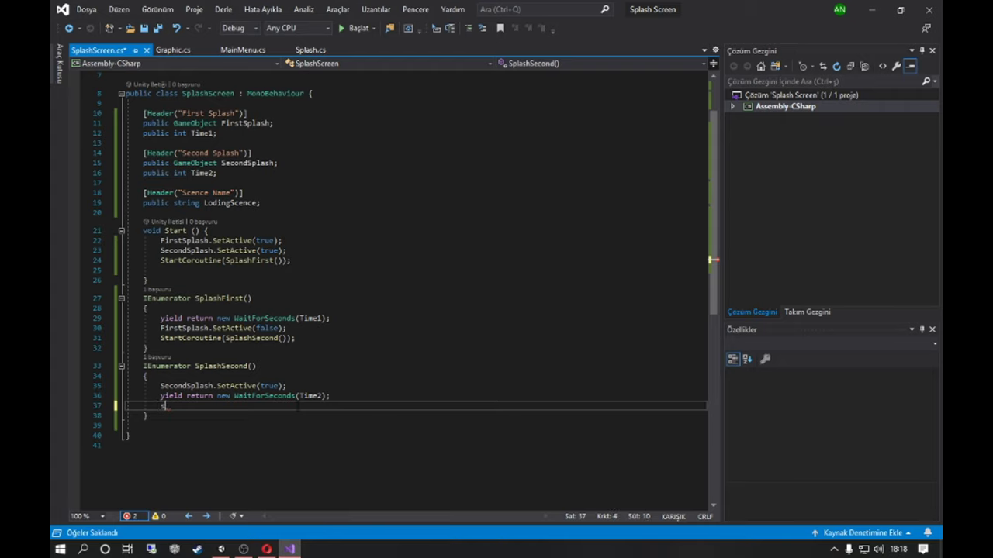
{"action": "type", "text": "sce"}
{"action": "key", "text": "Down"}
{"action": "type", "text": "."}
{"action": "key", "text": "Tab"}
{"action": "type", "text": "("}
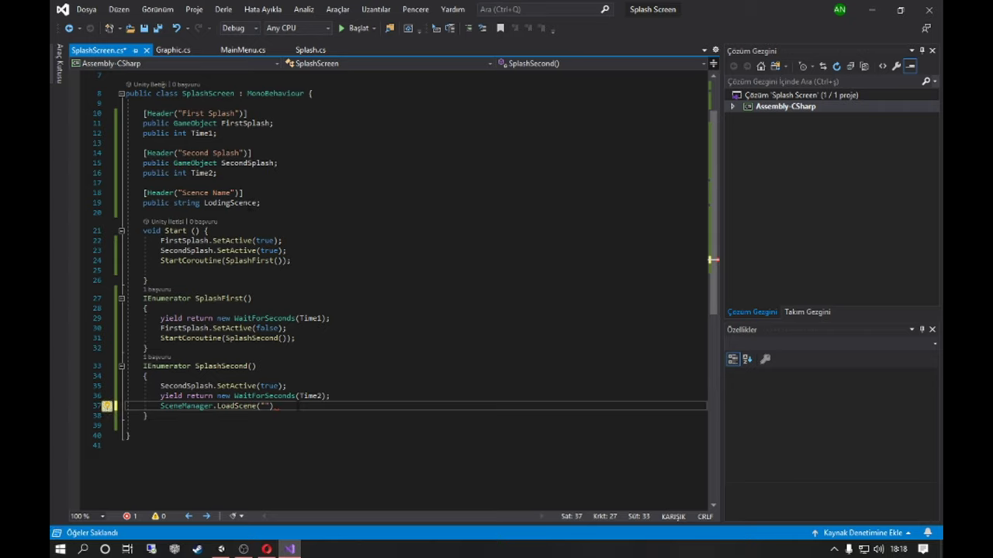
Complete it as SceneManager.LoadScene("LodingScence"); and save the script.
{"action": "double_click", "coordinate": [232, 203]}
{"action": "left_click", "coordinate": [264, 407]}
{"action": "key", "text": "ctrl+v"}
{"action": "key", "text": "End"}
{"action": "type", "text": ";"}
{"action": "key", "text": "ctrl+s"}
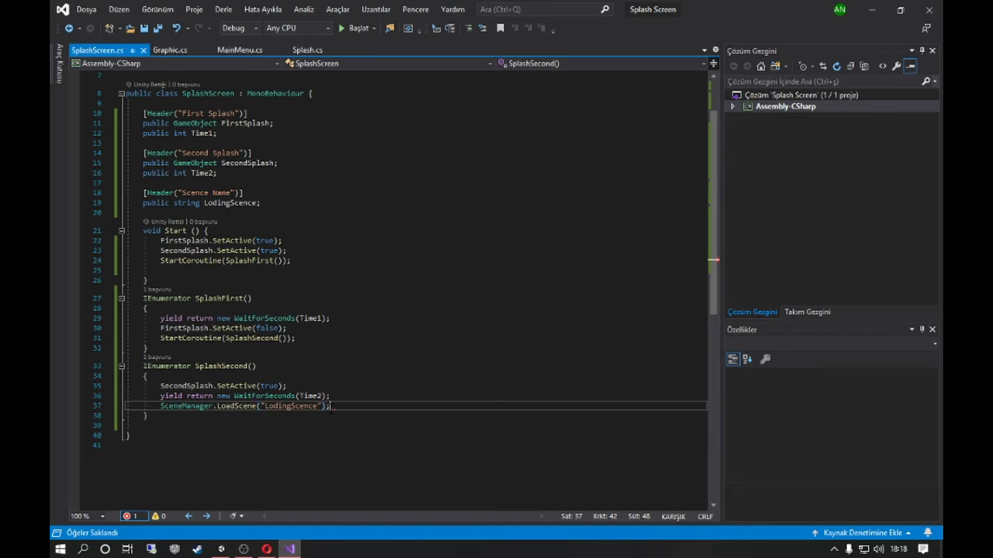
Switch back to the Unity editor.
{"action": "scroll", "coordinate": [388, 287], "scroll_direction": "up", "scroll_amount": 2}
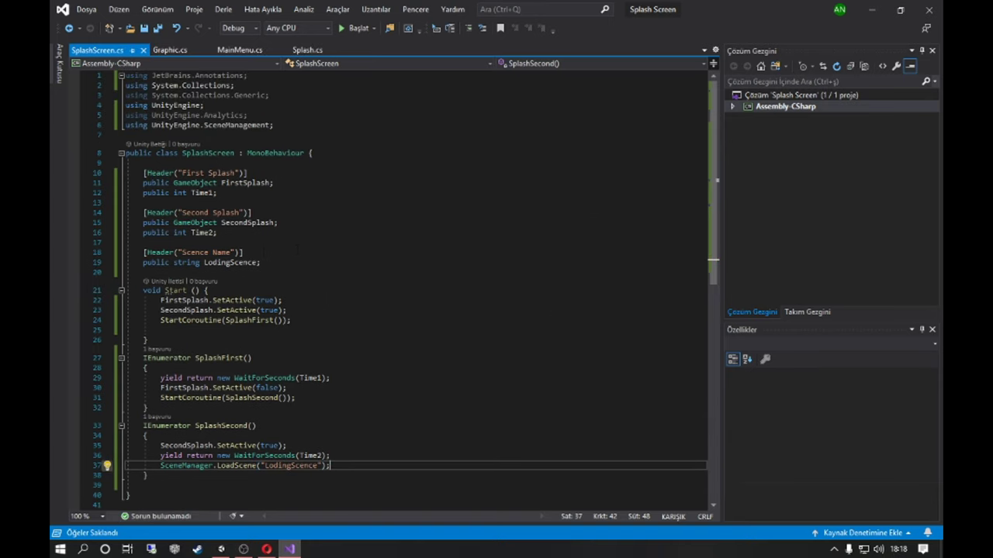
{"action": "scroll", "coordinate": [388, 287], "scroll_direction": "down", "scroll_amount": 2}
{"action": "scroll", "coordinate": [388, 287], "scroll_direction": "up", "scroll_amount": 2}
{"action": "left_click", "coordinate": [221, 549]}
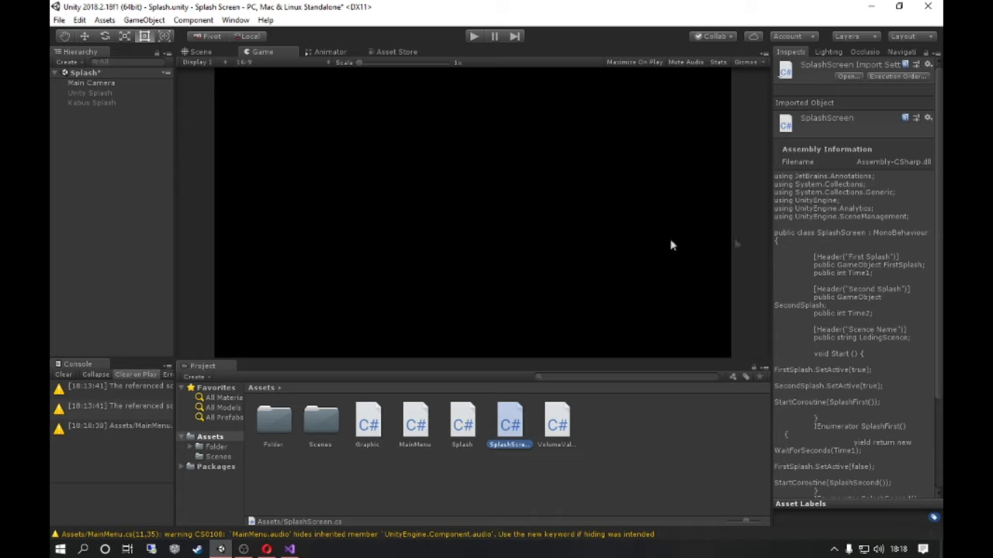
Disable and collapse Main Camera's old Splash script, revealing the new Splash Screen component's empty fields.
{"action": "left_click", "coordinate": [78, 82]}
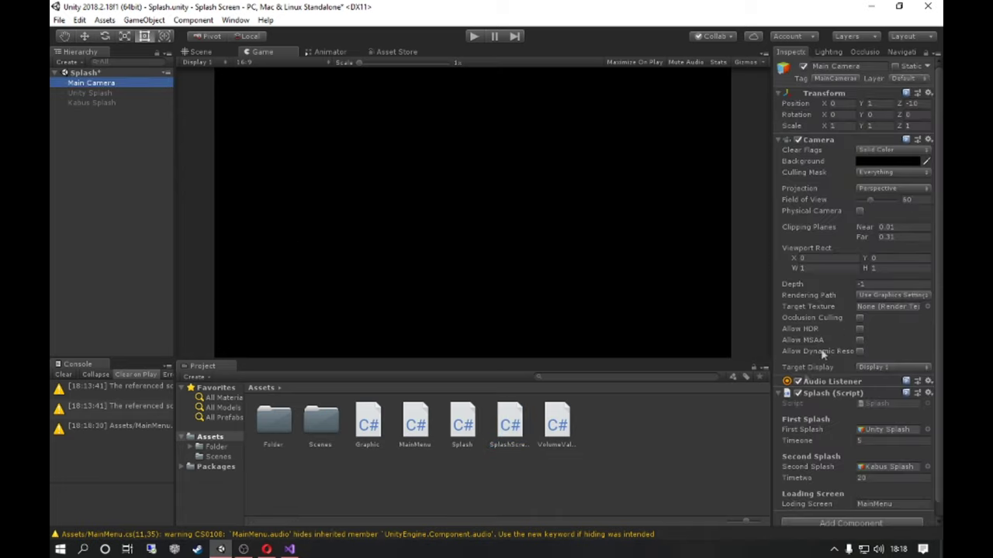
{"action": "scroll", "coordinate": [805, 385], "scroll_direction": "down", "scroll_amount": 1}
{"action": "right_click", "coordinate": [840, 387]}
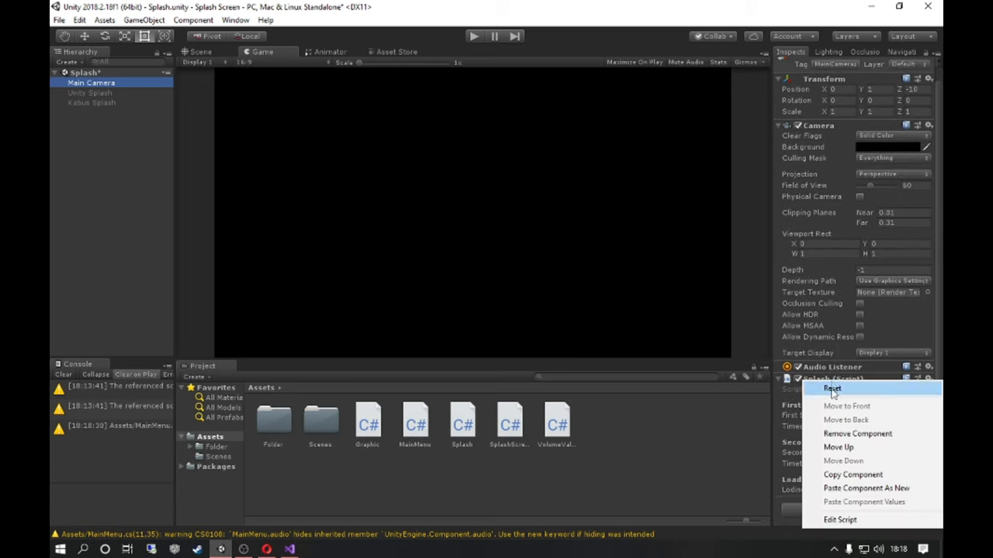
{"action": "left_click", "coordinate": [799, 417]}
{"action": "left_click", "coordinate": [798, 379]}
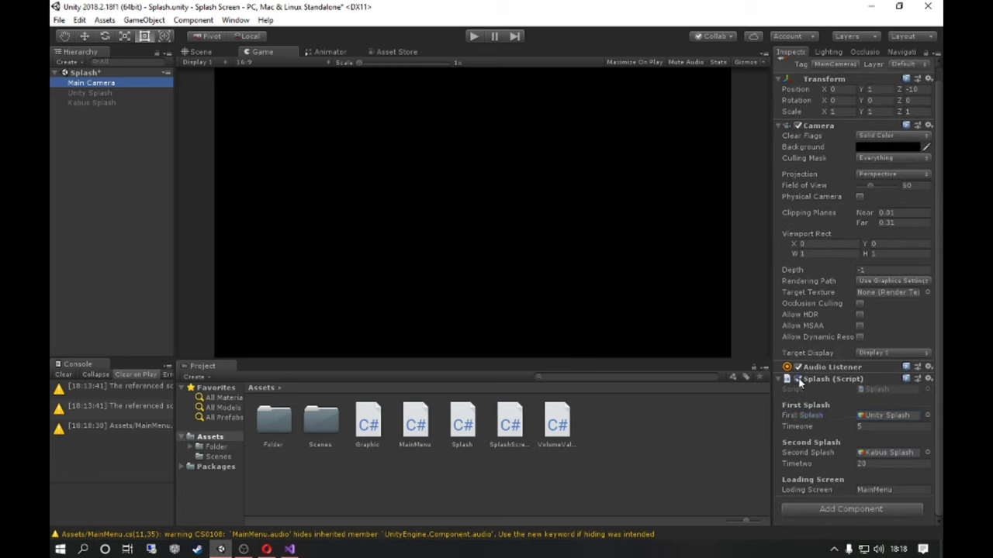
{"action": "left_click", "coordinate": [816, 382]}
{"action": "left_click", "coordinate": [577, 470]}
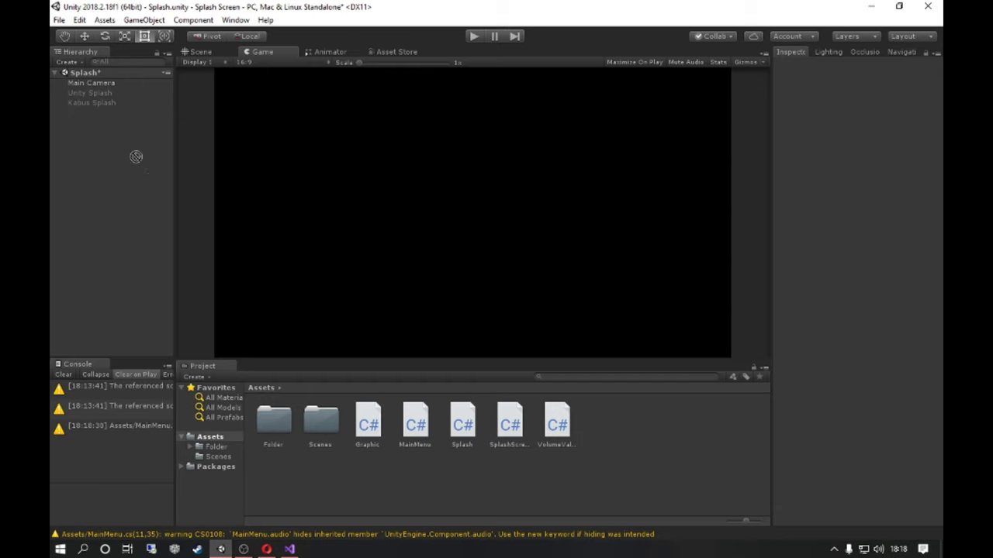
{"action": "left_click", "coordinate": [87, 87]}
{"action": "scroll", "coordinate": [857, 417], "scroll_direction": "down", "scroll_amount": 1}
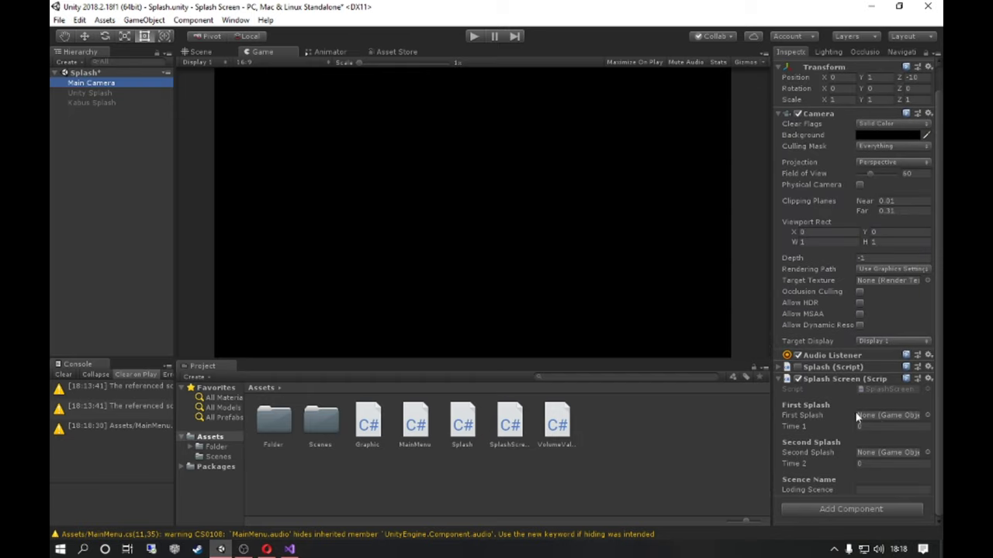
Delete the Unity Splash and Kabus Splash objects from the scene.
{"action": "right_click", "coordinate": [72, 132]}
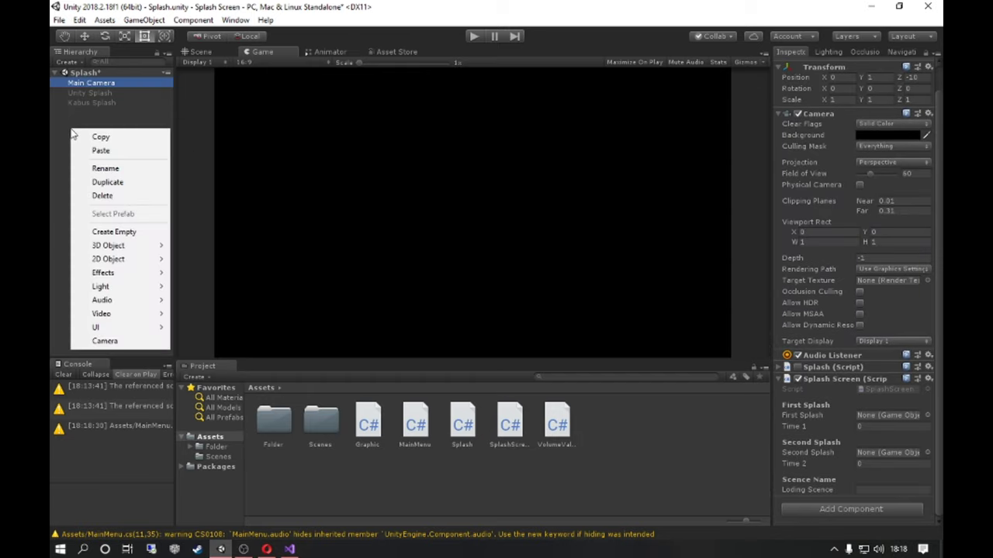
{"action": "left_click", "coordinate": [52, 134]}
{"action": "left_click", "coordinate": [213, 448]}
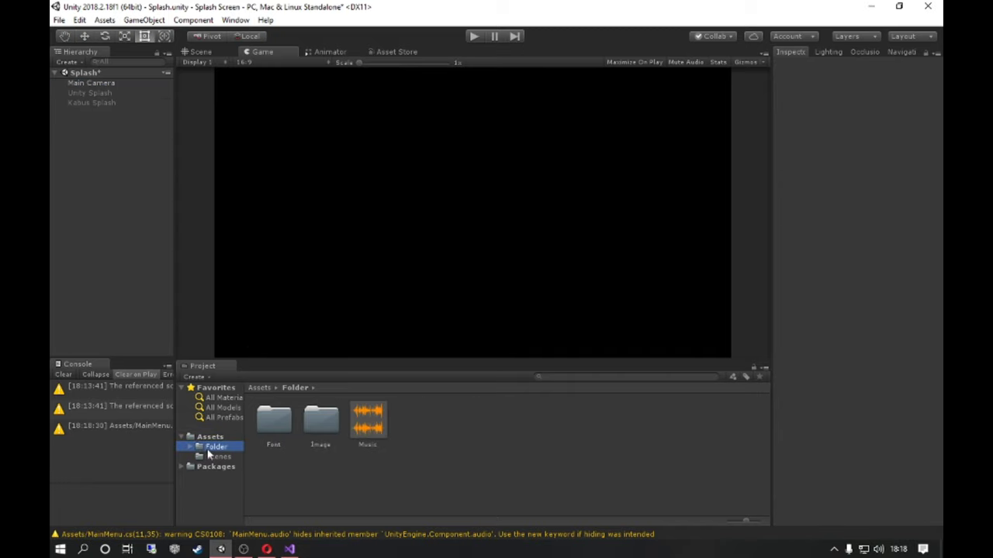
{"action": "left_click", "coordinate": [86, 93]}
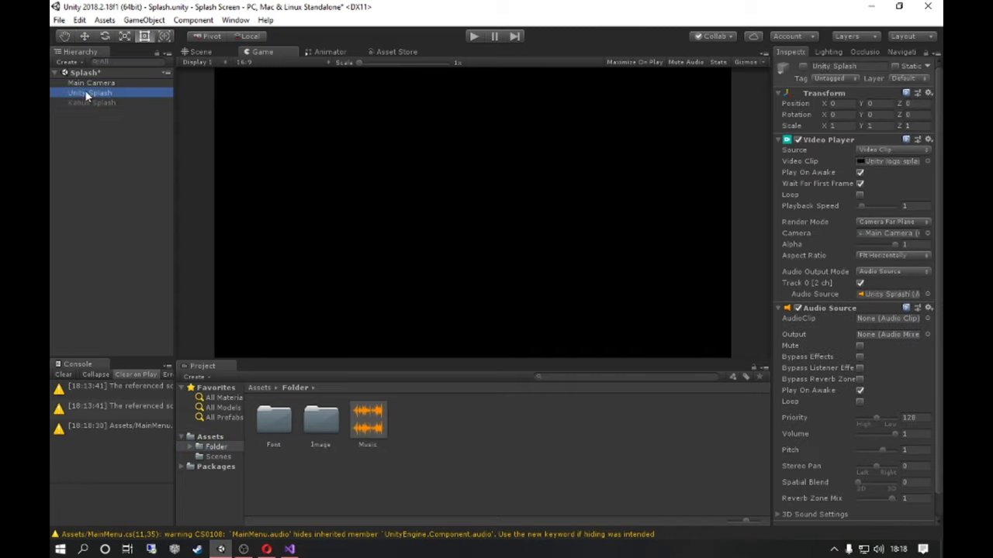
{"action": "key", "text": "Delete"}
Add the Unity logo video from Assets/Folder/Image to the scene and save.
{"action": "left_click", "coordinate": [218, 457]}
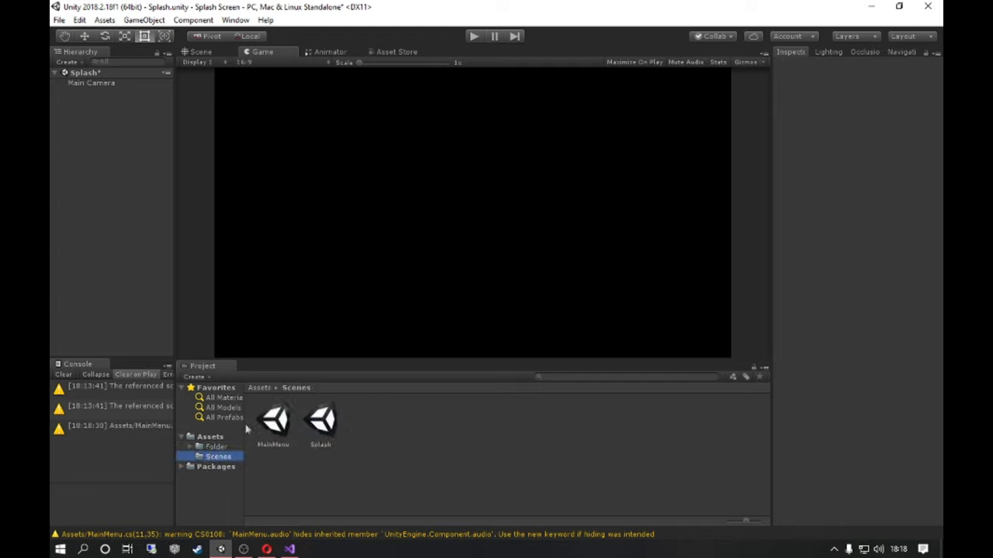
{"action": "left_click", "coordinate": [214, 448]}
{"action": "double_click", "coordinate": [321, 419]}
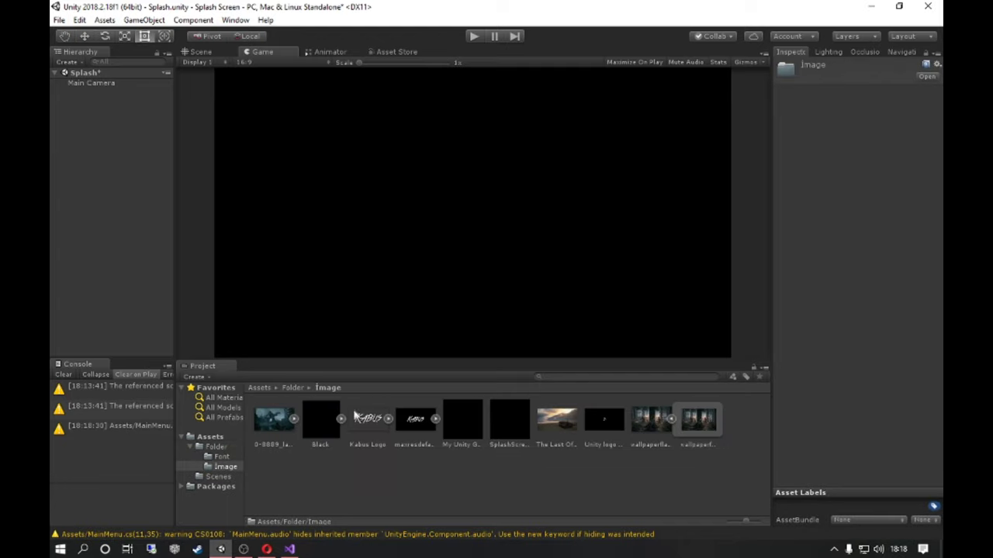
{"action": "left_click_drag", "start_coordinate": [603, 434], "coordinate": [139, 80]}
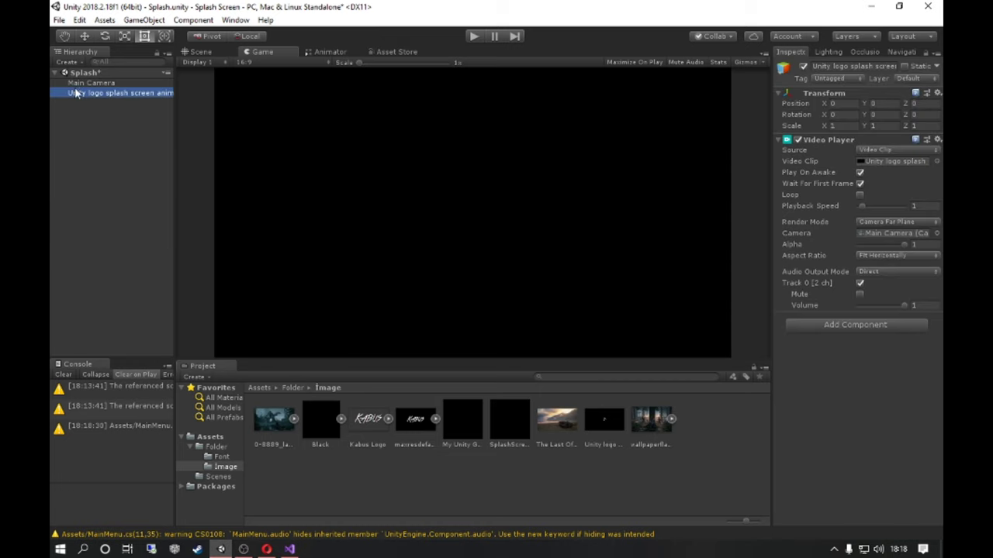
{"action": "left_click", "coordinate": [892, 234]}
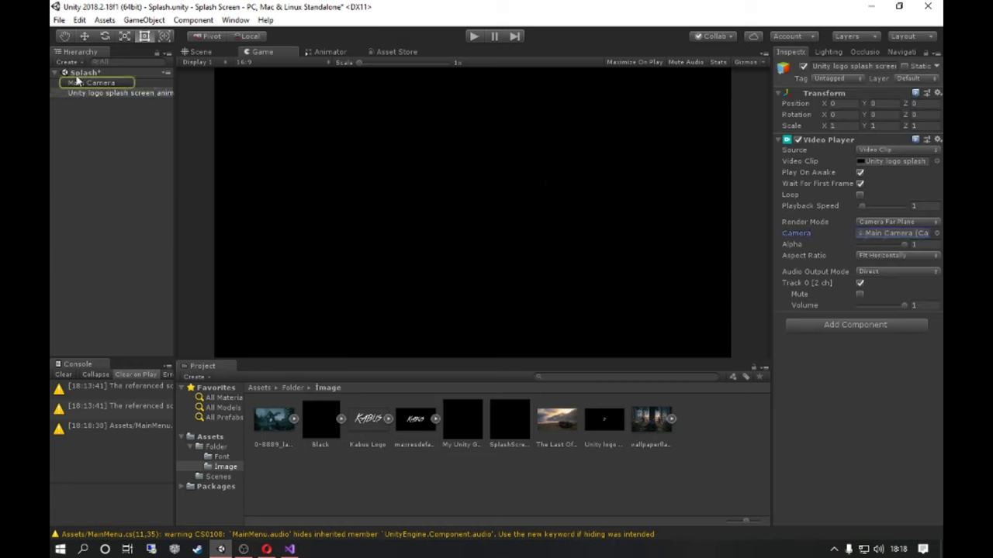
{"action": "key", "text": "ctrl+s"}
Set the logo video's Audio Output Mode to Audio Source.
{"action": "left_click", "coordinate": [870, 273]}
{"action": "left_click", "coordinate": [876, 298]}
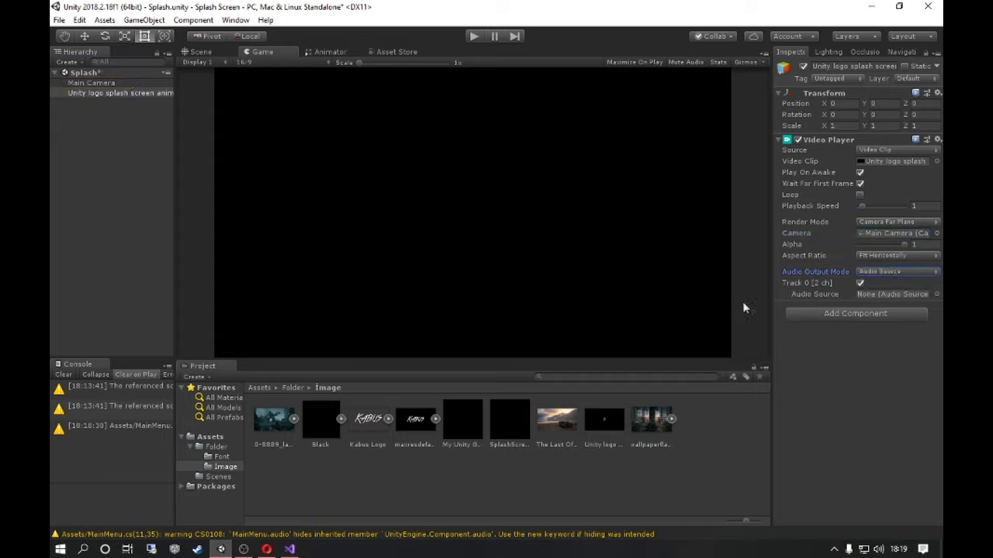
{"action": "left_click", "coordinate": [818, 314]}
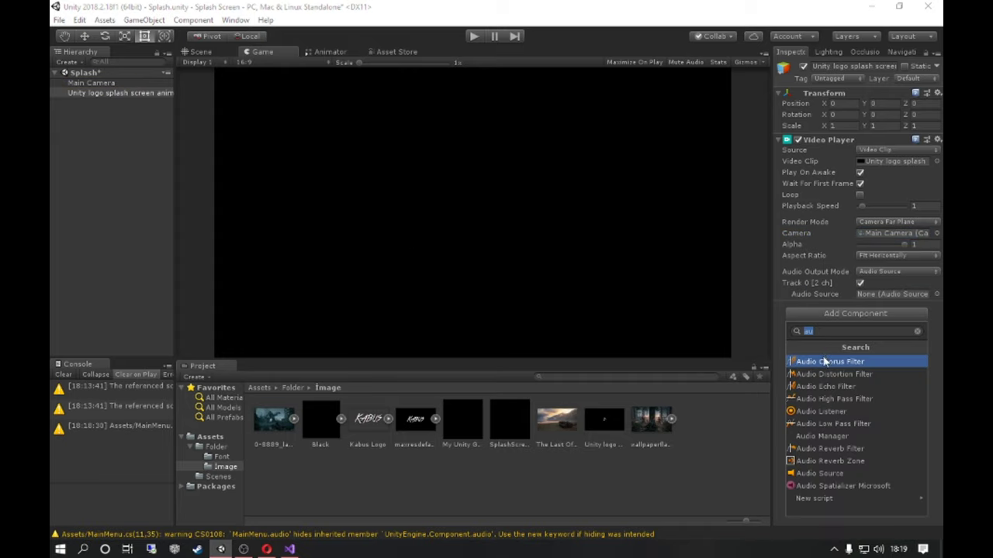
{"action": "left_click", "coordinate": [122, 187]}
{"action": "left_click", "coordinate": [74, 83]}
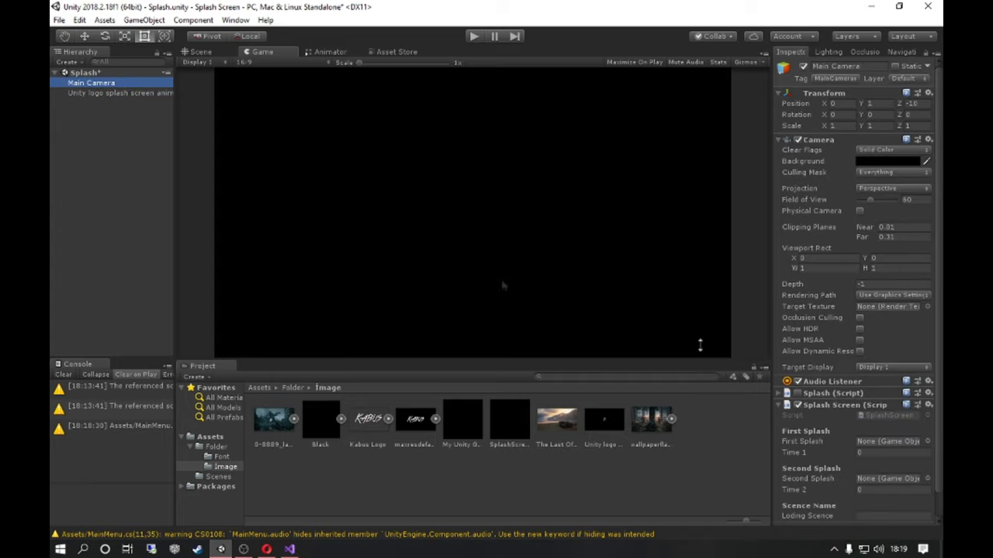
{"action": "right_click", "coordinate": [50, 158]}
Create an empty Audio Manager object with an Audio Source component.
{"action": "left_click", "coordinate": [87, 255]}
{"action": "type", "text": "Audio Manager"}
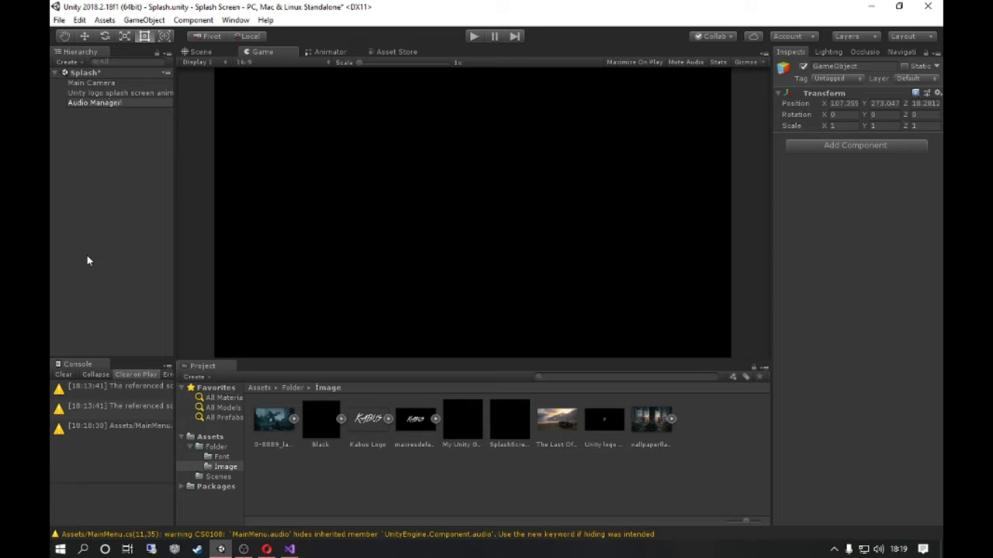
{"action": "key", "text": "Return"}
{"action": "left_click", "coordinate": [876, 146]}
{"action": "type", "text": "audi"}
{"action": "key", "text": "Down"}
{"action": "key", "text": "Down"}
{"action": "key", "text": "Down"}
{"action": "key", "text": "Down"}
{"action": "key", "text": "Down"}
{"action": "key", "text": "Down"}
{"action": "key", "text": "Down"}
{"action": "key", "text": "Down"}
{"action": "key", "text": "Down"}
{"action": "key", "text": "Return"}
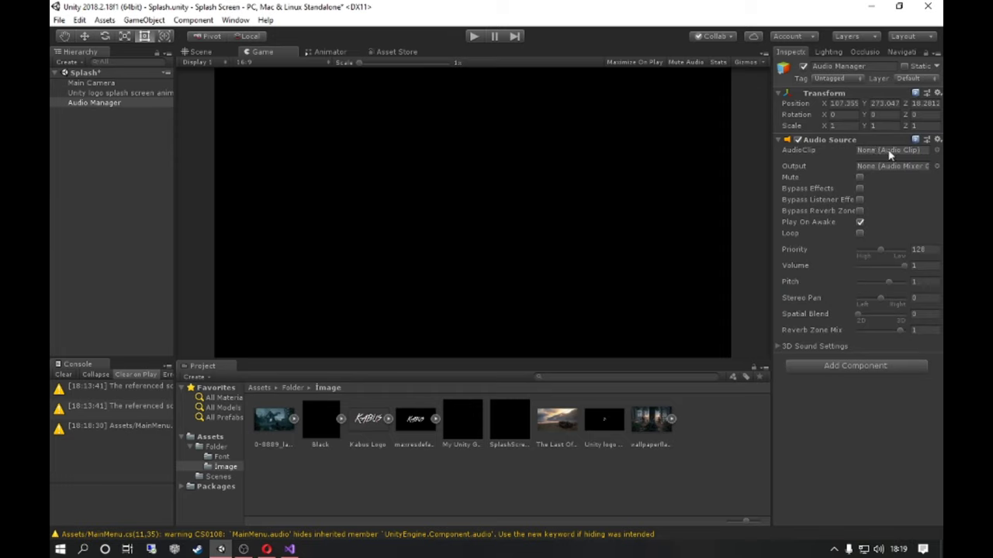
Assign Audio Manager as the logo video's Audio Source and start renaming the video First Splash.
{"action": "left_click", "coordinate": [82, 94]}
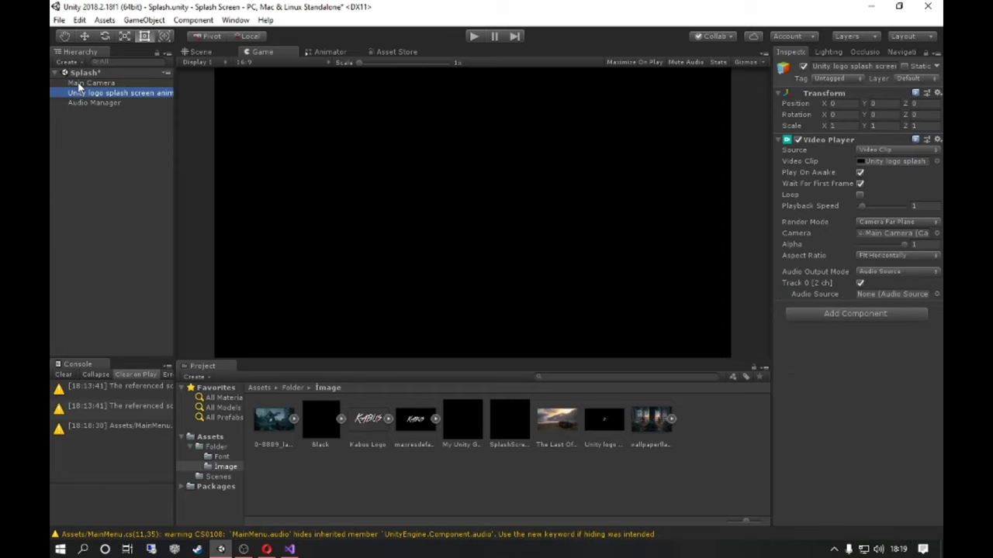
{"action": "left_click_drag", "start_coordinate": [91, 105], "coordinate": [892, 295]}
{"action": "left_click", "coordinate": [124, 94]}
{"action": "type", "text": "Fil"}
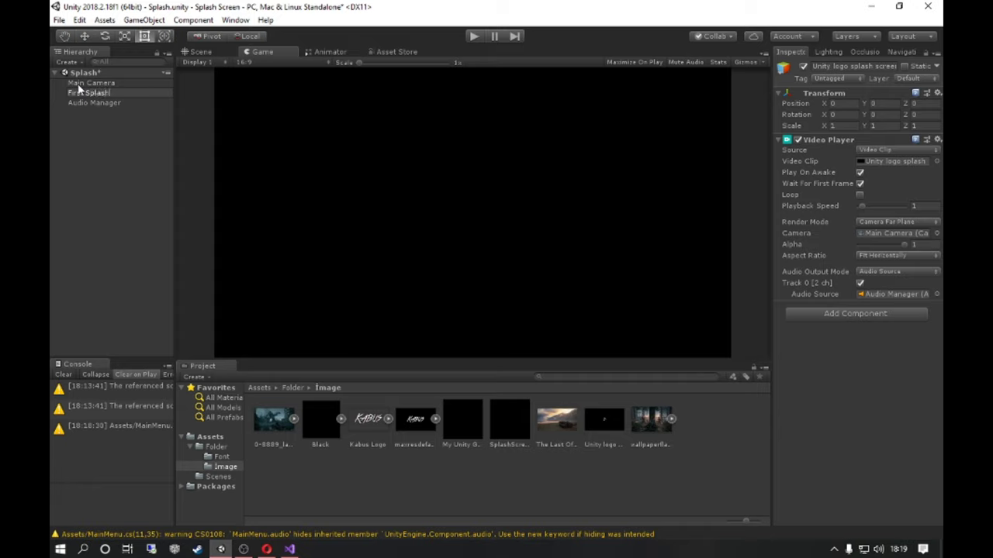
Duplicate First Splash as Second Splash and give it the second video clip.
{"action": "key", "text": "Return"}
{"action": "key", "text": "ctrl+d"}
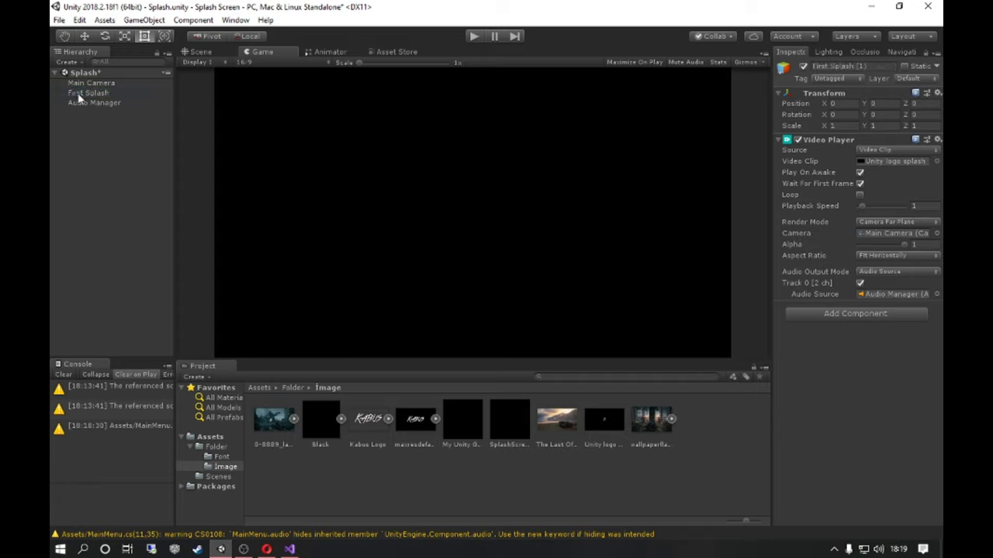
{"action": "left_click_drag", "start_coordinate": [78, 112], "coordinate": [79, 106]}
{"action": "type", "text": "Second Splash"}
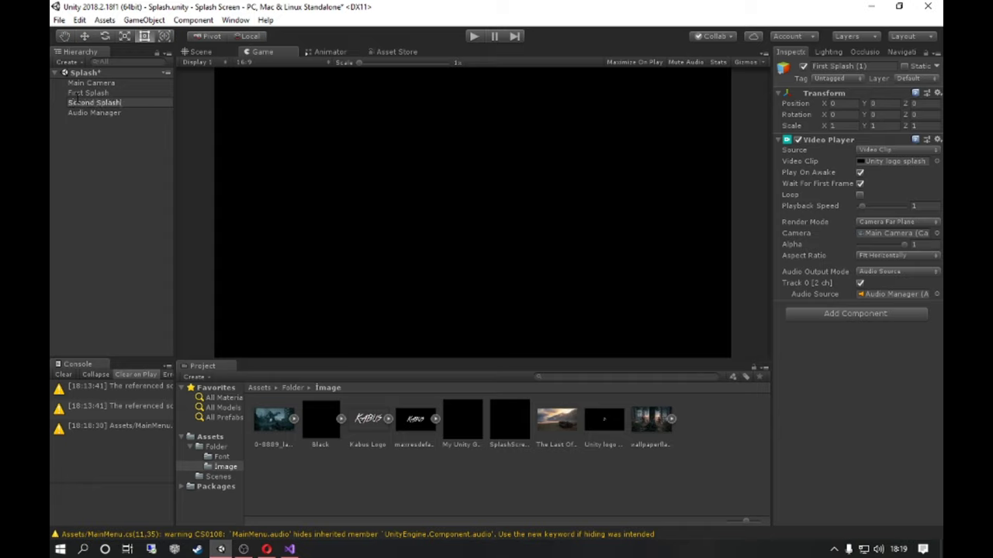
{"action": "key", "text": "Return"}
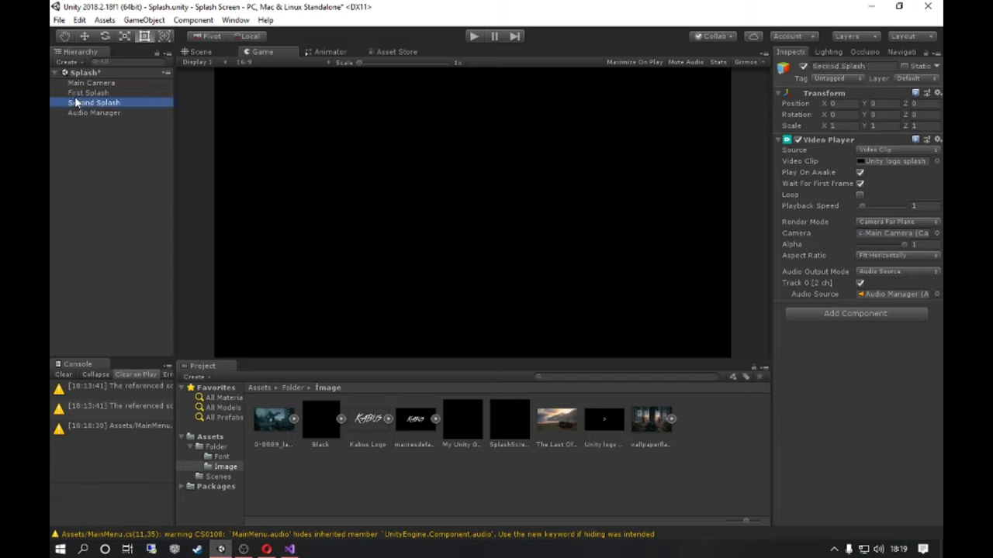
{"action": "left_click_drag", "start_coordinate": [465, 423], "coordinate": [867, 165]}
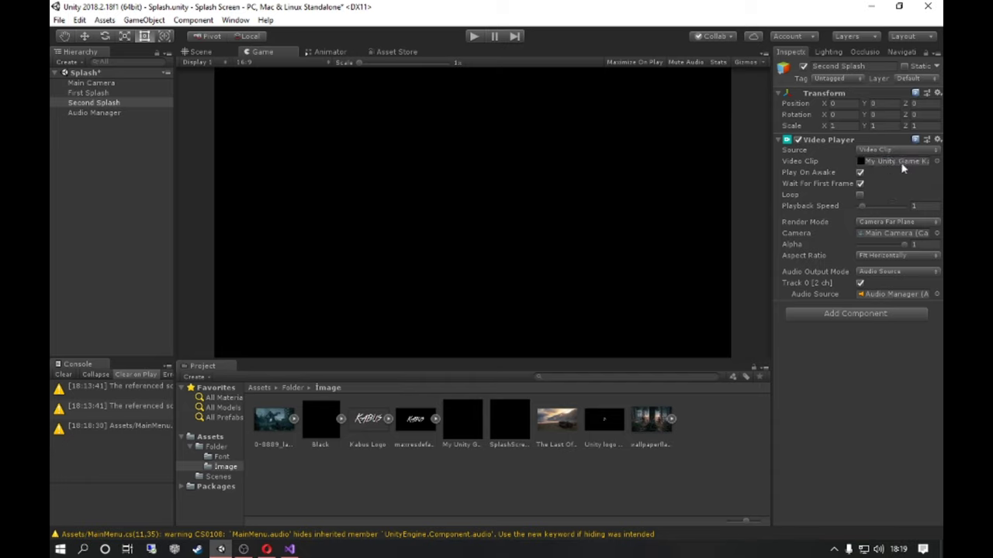
Set Aspect Ratio to Fit Outside on both splash videos and save the scene.
{"action": "left_click", "coordinate": [91, 94], "text": "ctrl"}
{"action": "left_click", "coordinate": [881, 255]}
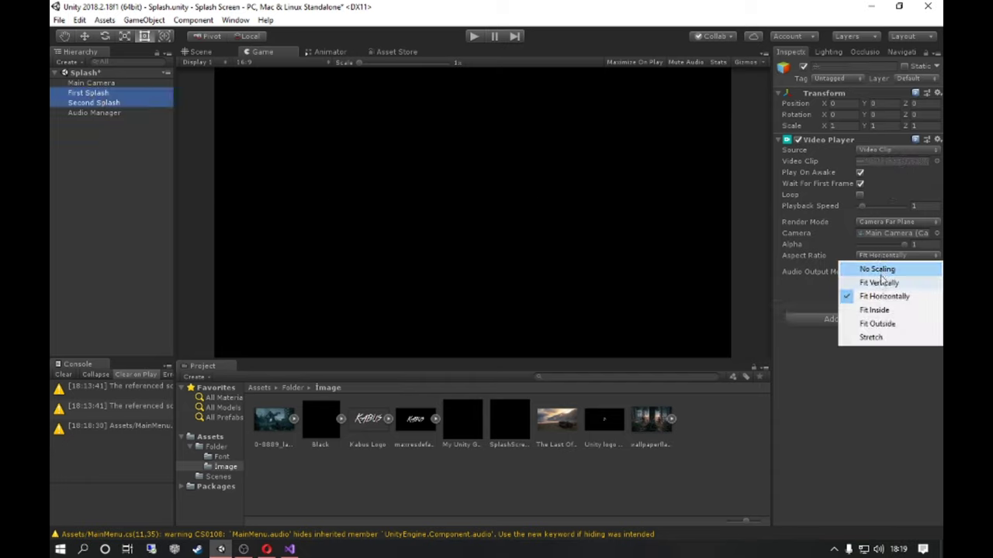
{"action": "left_click", "coordinate": [877, 324]}
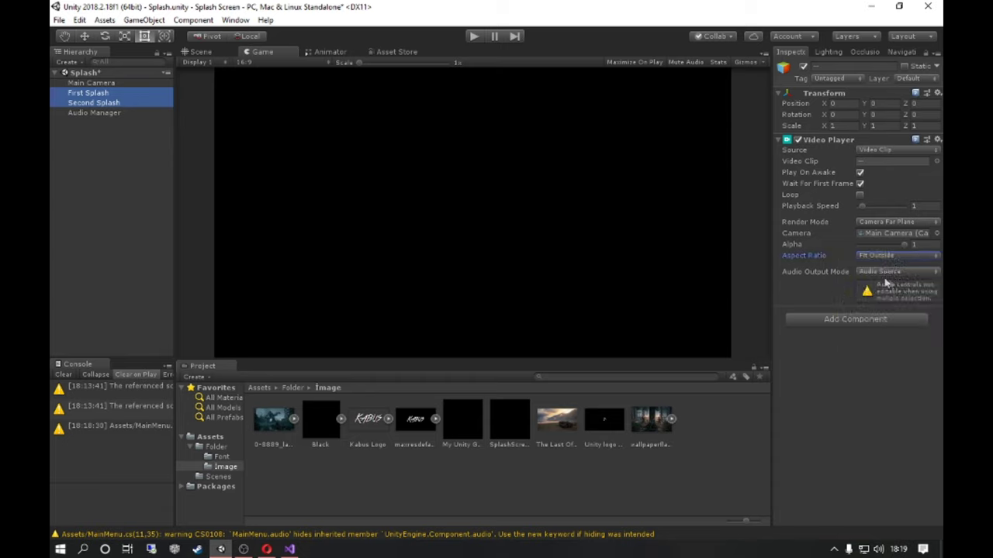
{"action": "left_click", "coordinate": [96, 96]}
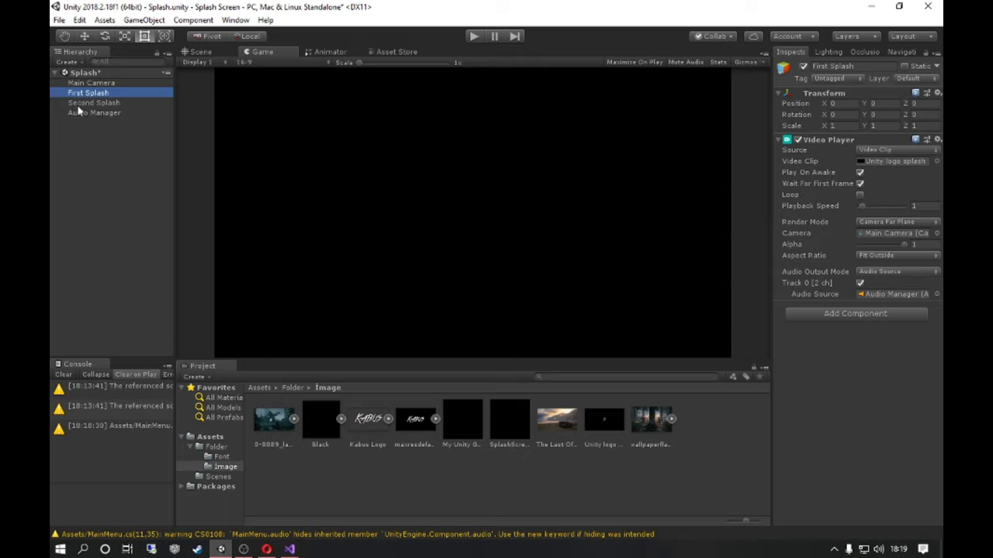
{"action": "left_click", "coordinate": [79, 103]}
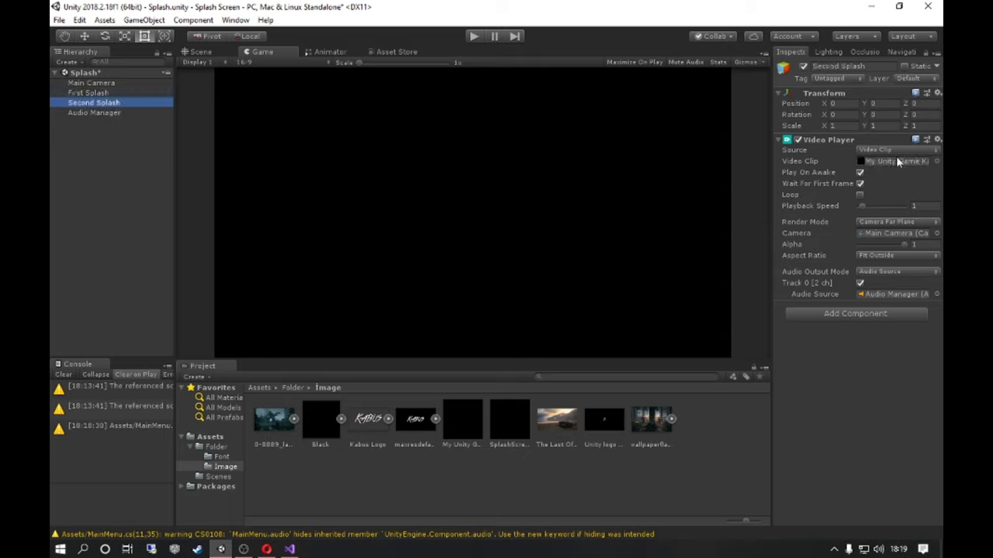
{"action": "left_click", "coordinate": [85, 92]}
{"action": "key", "text": "ctrl+s"}
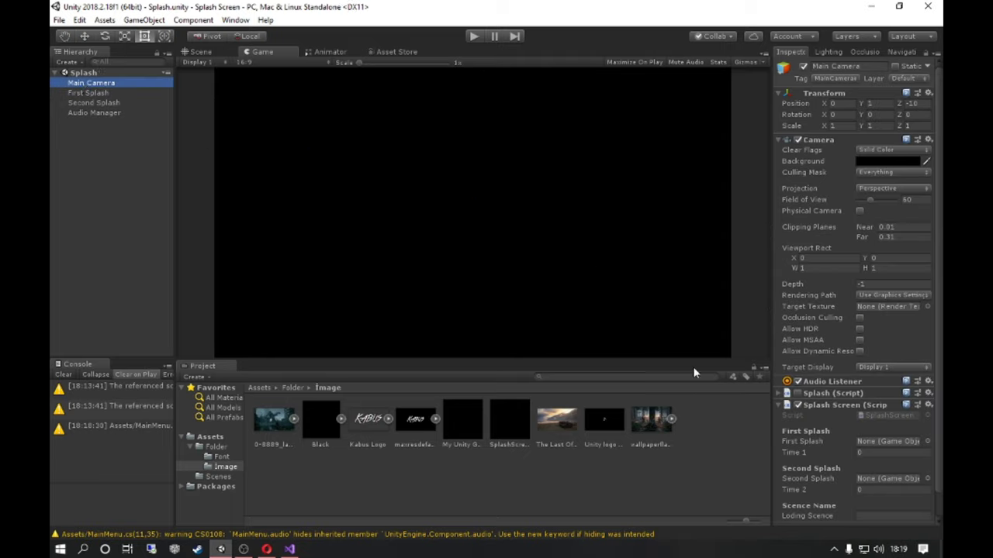
Link the First Splash and Second Splash objects into the Splash Screen script's splash fields.
{"action": "scroll", "coordinate": [888, 463], "scroll_direction": "down", "scroll_amount": 1}
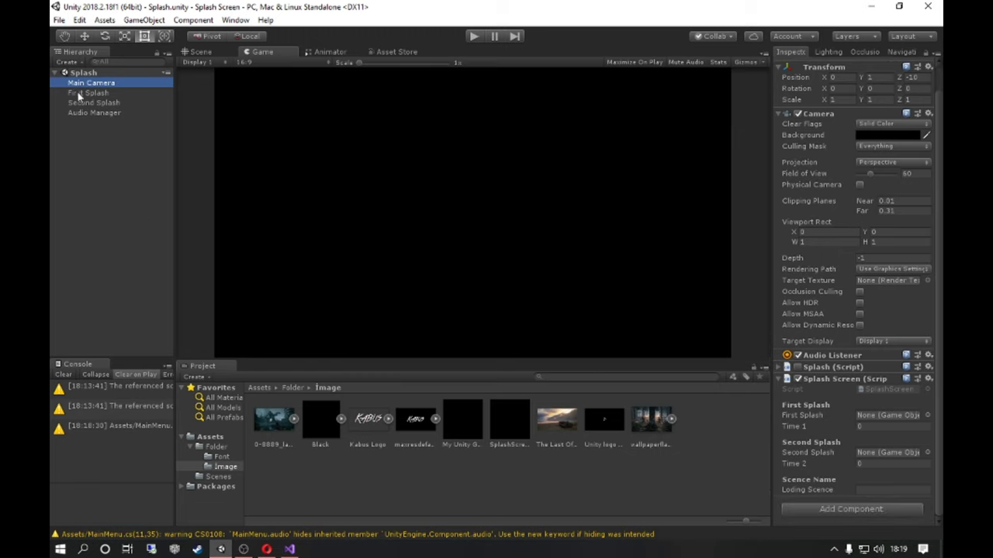
{"action": "left_click_drag", "start_coordinate": [80, 94], "coordinate": [888, 415]}
{"action": "left_click_drag", "start_coordinate": [80, 102], "coordinate": [888, 453]}
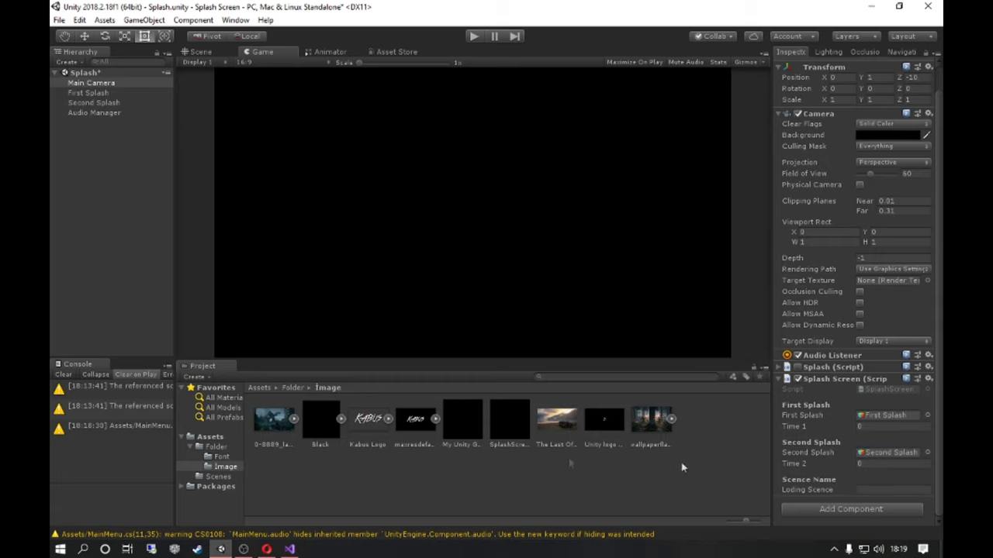
{"action": "double_click", "coordinate": [605, 426]}
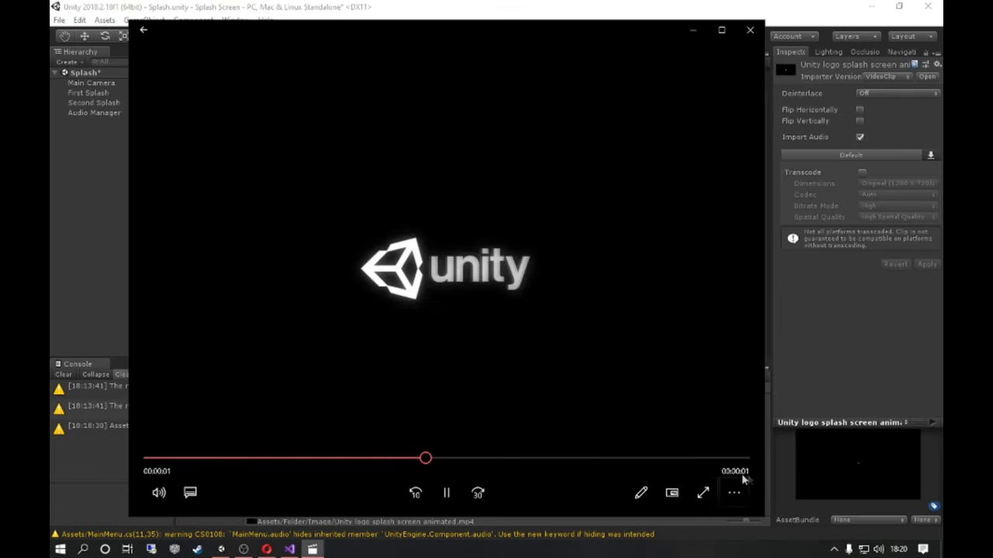
{"action": "left_click", "coordinate": [750, 30]}
On Main Camera's Splash Screen script, set Time 1 to 5 and Time 2 to 20.
{"action": "left_click", "coordinate": [91, 83]}
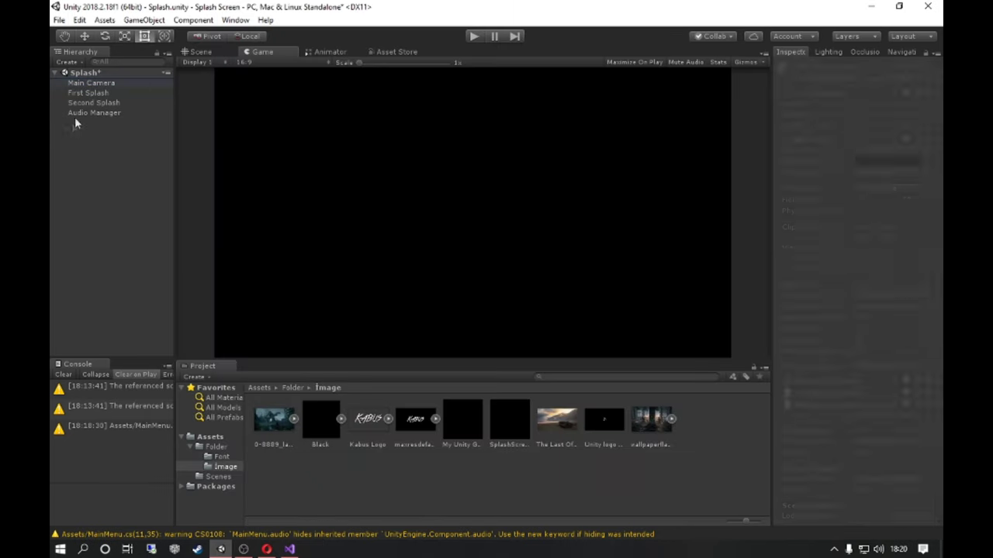
{"action": "left_click", "coordinate": [78, 104]}
{"action": "left_click", "coordinate": [76, 113]}
{"action": "left_click", "coordinate": [70, 84]}
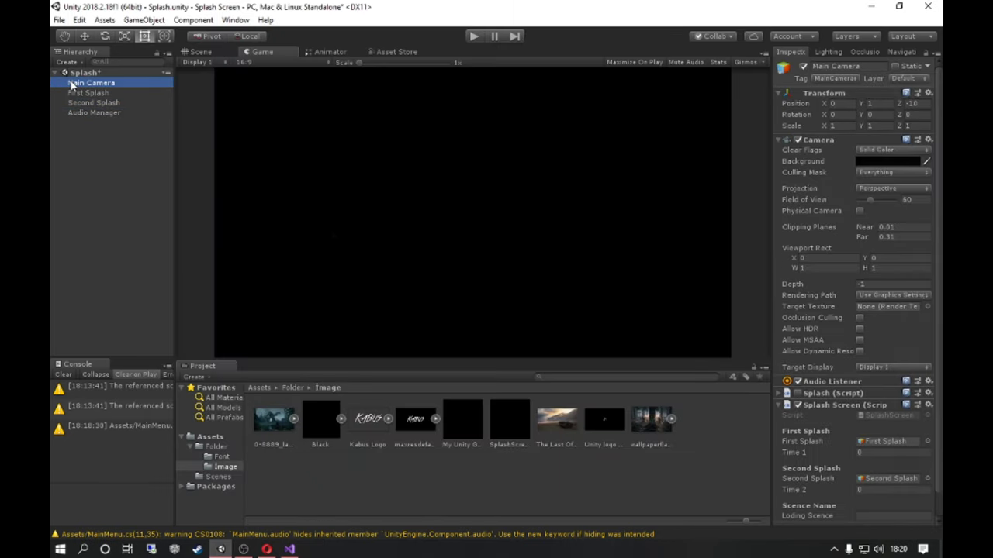
{"action": "left_click", "coordinate": [879, 452]}
{"action": "left_click", "coordinate": [870, 490]}
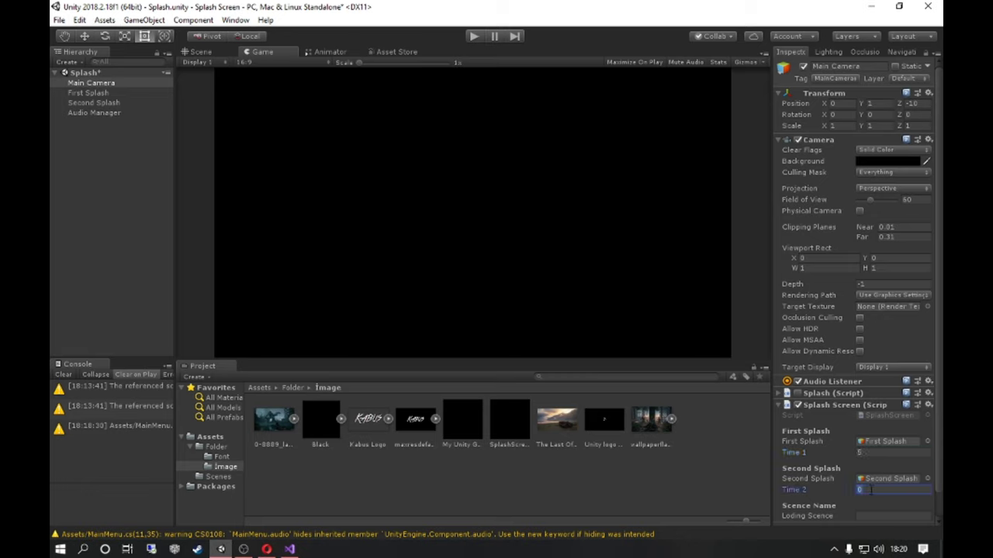
{"action": "type", "text": "20"}
{"action": "scroll", "coordinate": [861, 489], "scroll_direction": "down", "scroll_amount": 1}
{"action": "left_click", "coordinate": [865, 490]}
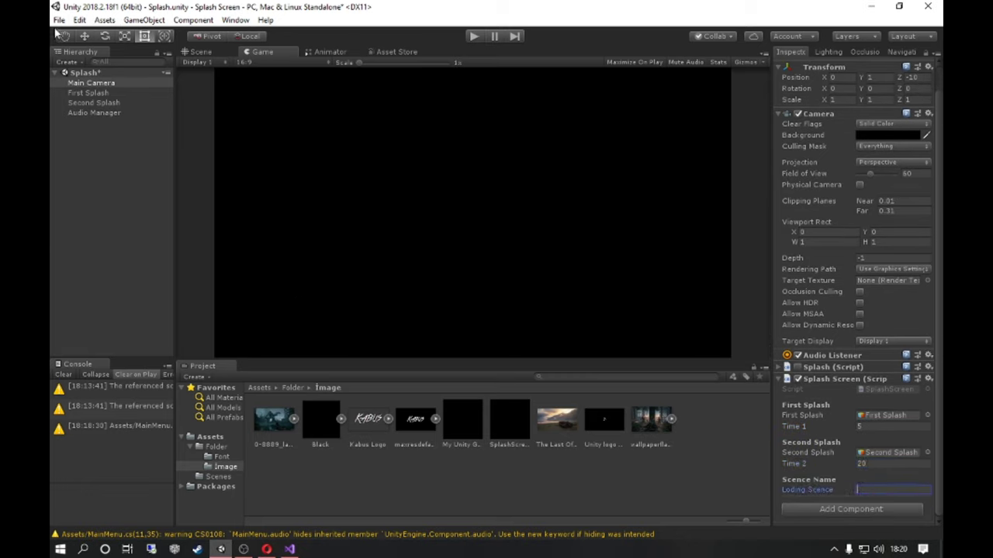
Open Build Settings and select the MainMenu scene in the build list.
{"action": "left_click", "coordinate": [59, 20]}
{"action": "left_click", "coordinate": [70, 142]}
{"action": "left_click", "coordinate": [137, 62]}
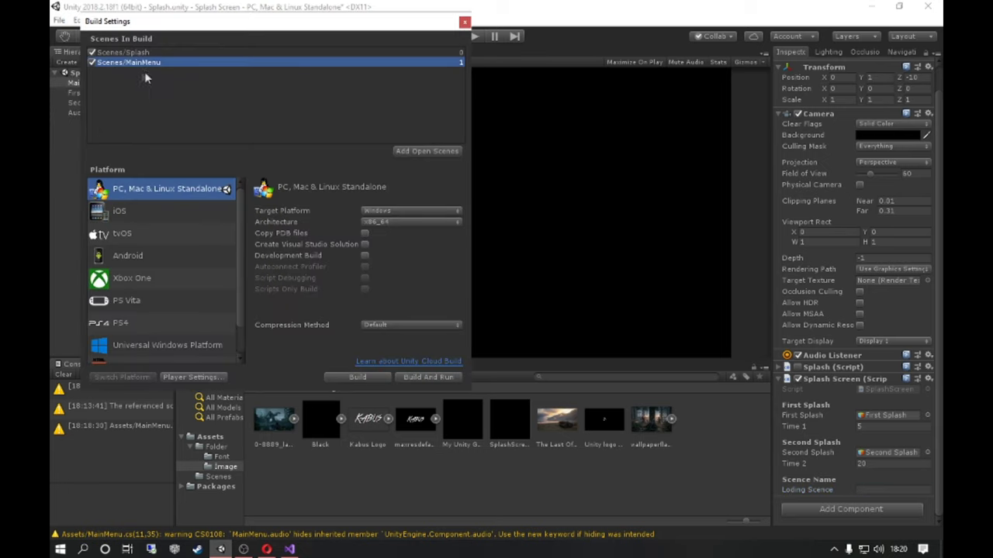
Set the Loding Scence field to MainMenu and test the splash scene in Play mode.
{"action": "left_click", "coordinate": [882, 488]}
{"action": "type", "text": "MainMenu"}
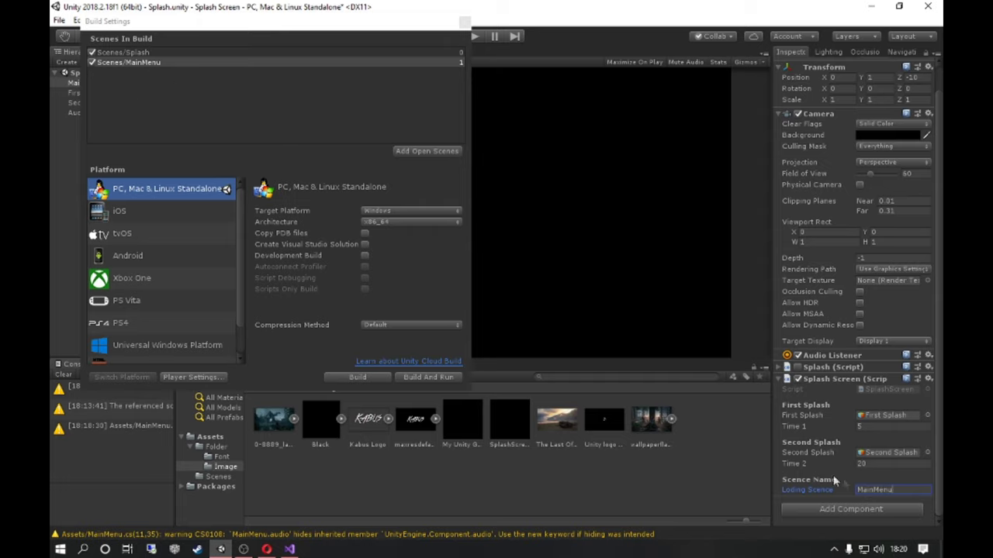
{"action": "left_click", "coordinate": [471, 37]}
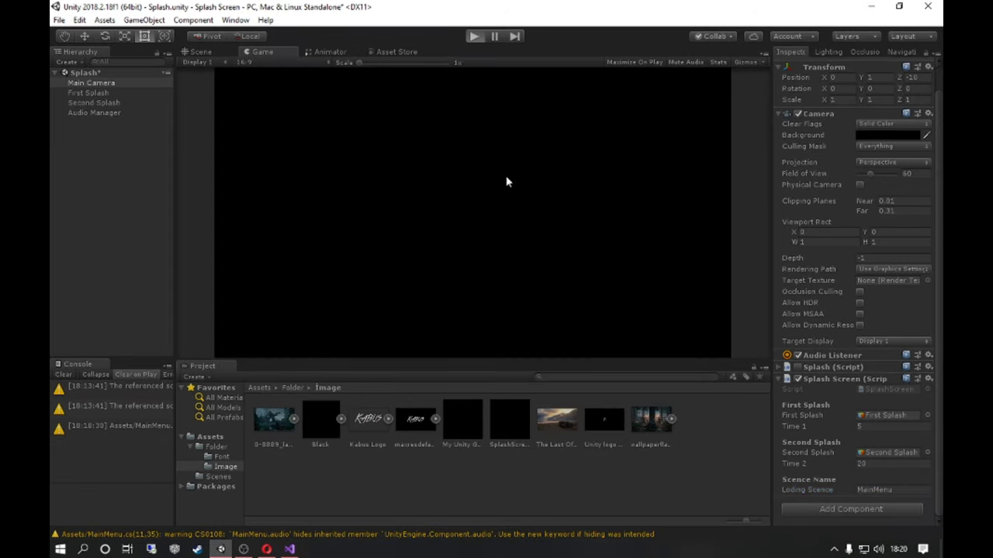
Stop the test run, then change Start's SecondSplash.SetActive(true) to false and save SplashScreen.cs.
{"action": "key", "text": "ctrl+p"}
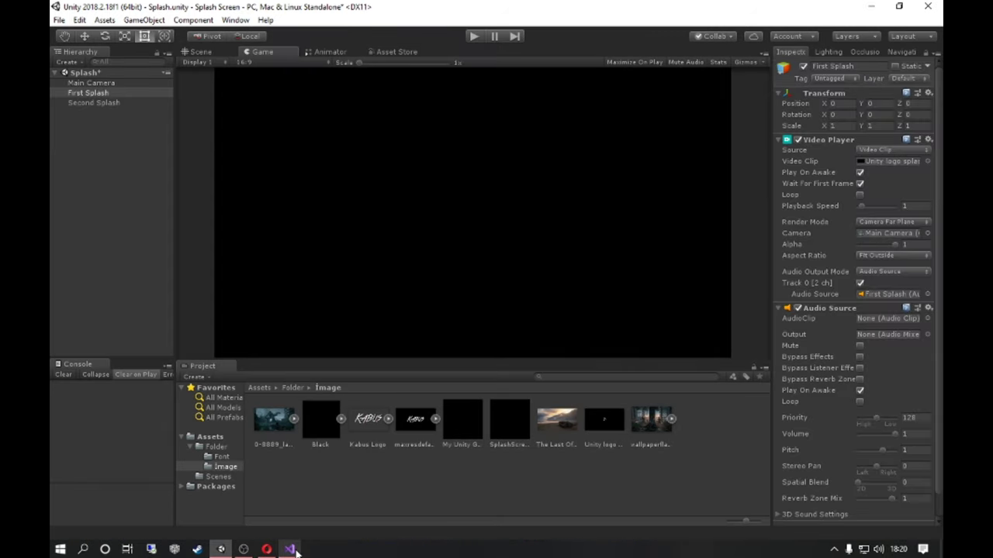
{"action": "left_click", "coordinate": [289, 549]}
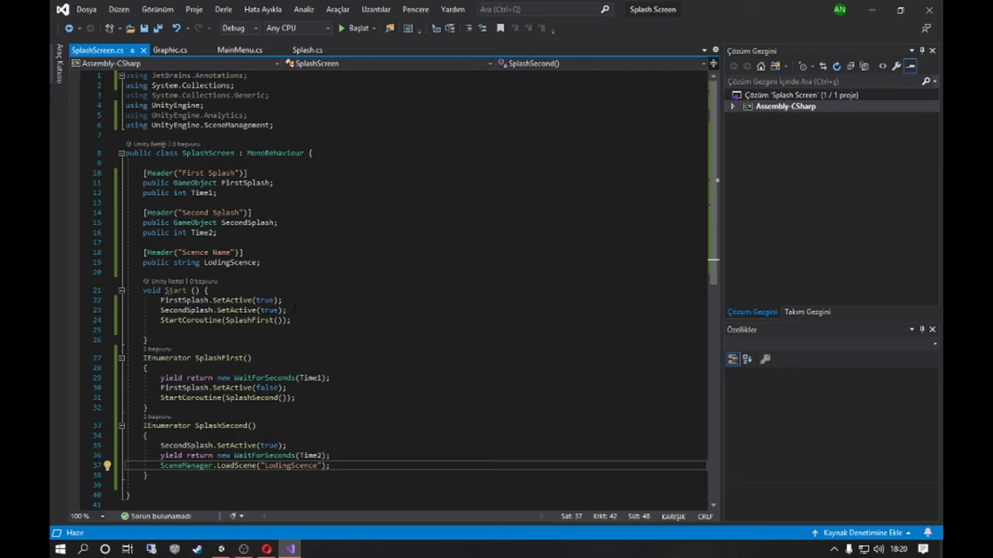
{"action": "left_click_drag", "start_coordinate": [143, 290], "coordinate": [113, 318]}
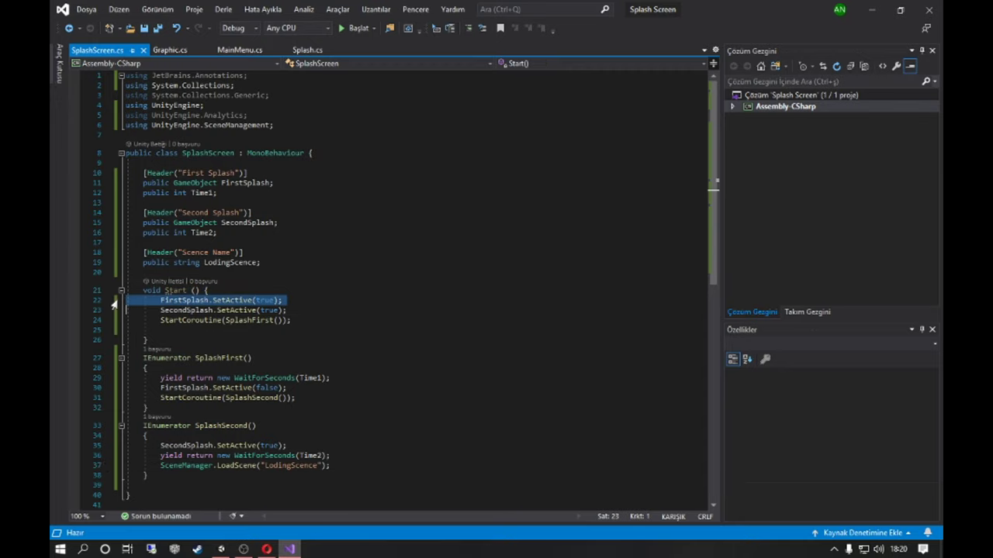
{"action": "double_click", "coordinate": [269, 310]}
{"action": "type", "text": "false"}
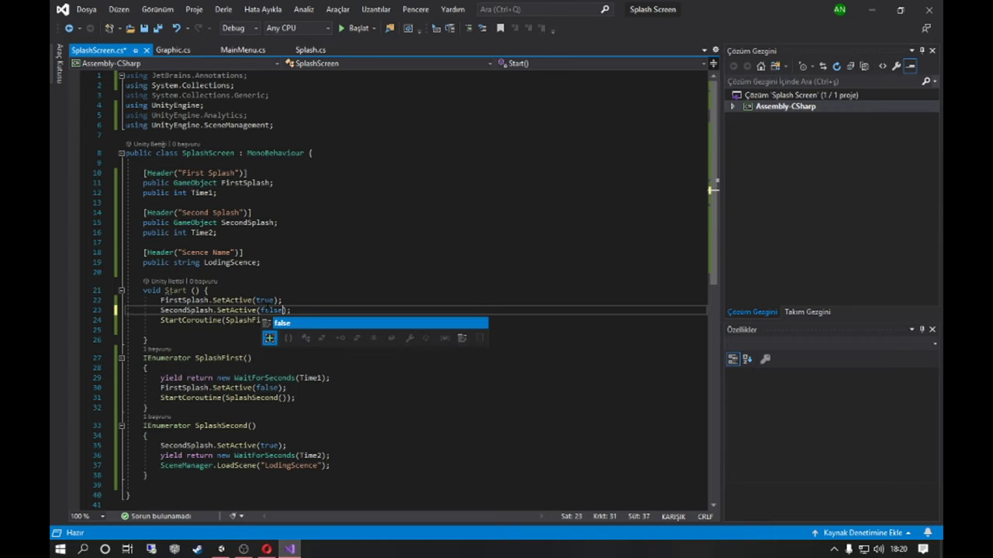
{"action": "key", "text": "ctrl+s"}
{"action": "key", "text": "alt"}
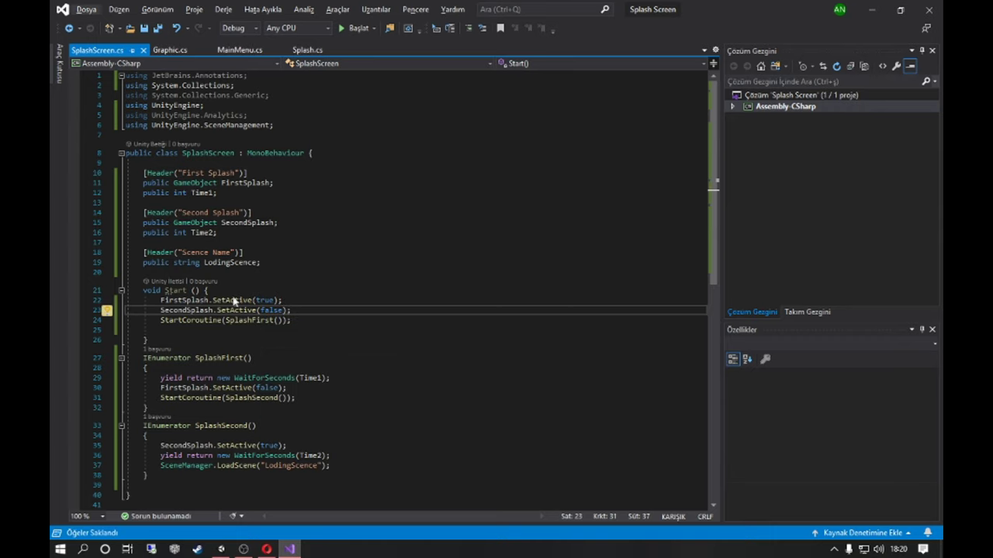
{"action": "key", "text": "alt+Tab"}
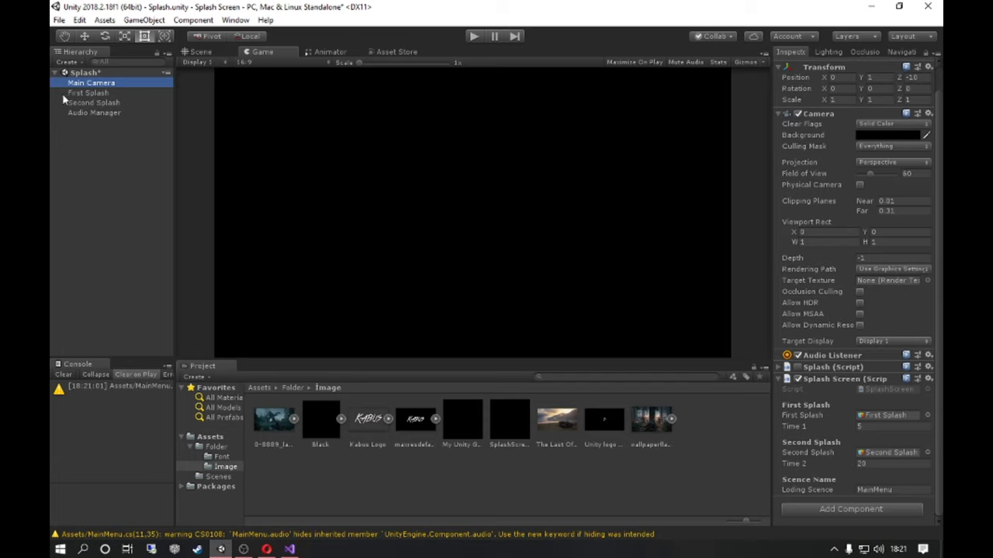
Move Second Splash below Audio Manager and make Audio Manager both splashes' audio source.
{"action": "left_click", "coordinate": [72, 113]}
{"action": "left_click", "coordinate": [83, 104]}
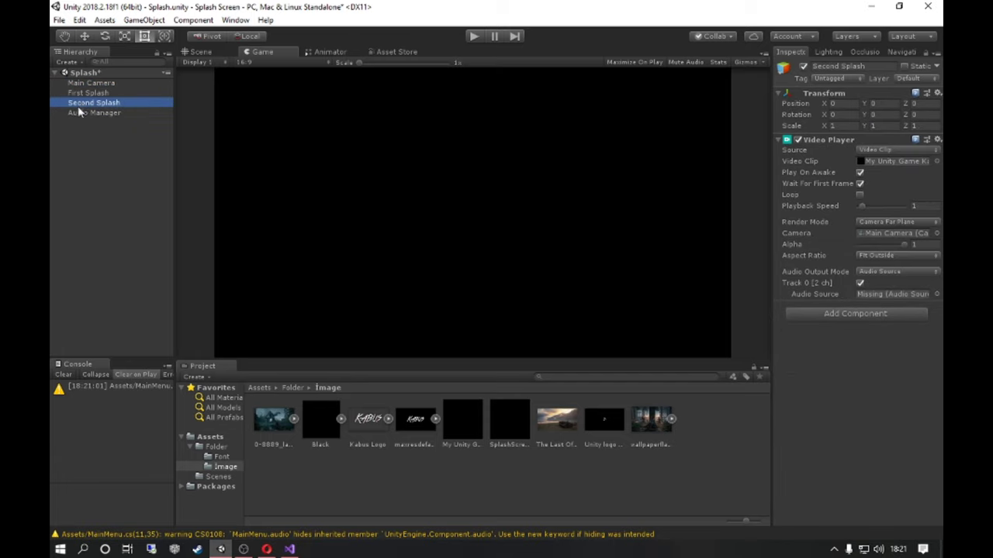
{"action": "left_click_drag", "start_coordinate": [78, 107], "coordinate": [136, 141]}
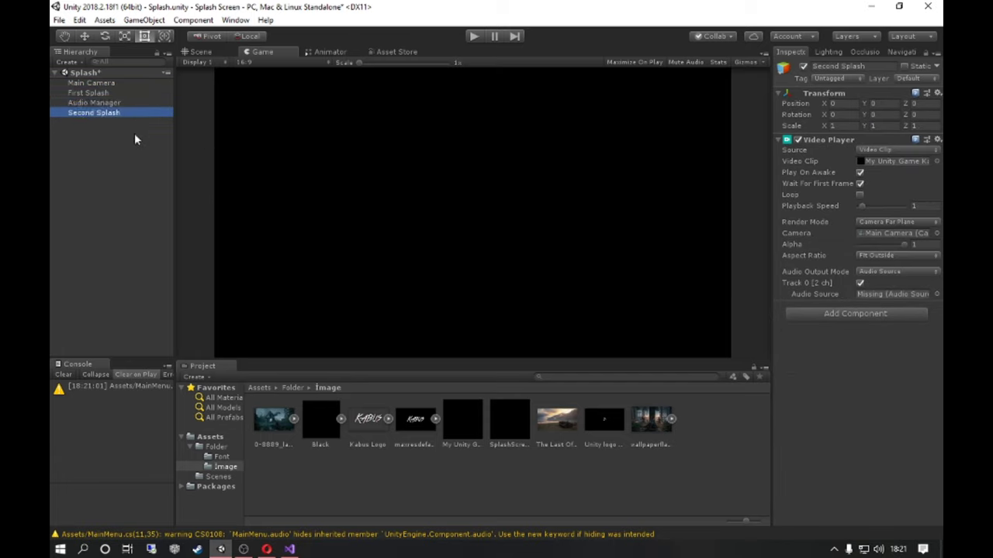
{"action": "mouse_move", "coordinate": [99, 111]}
{"action": "left_mouse_down"}
{"action": "mouse_move", "coordinate": [95, 104]}
{"action": "mouse_move", "coordinate": [887, 296]}
{"action": "left_mouse_up"}
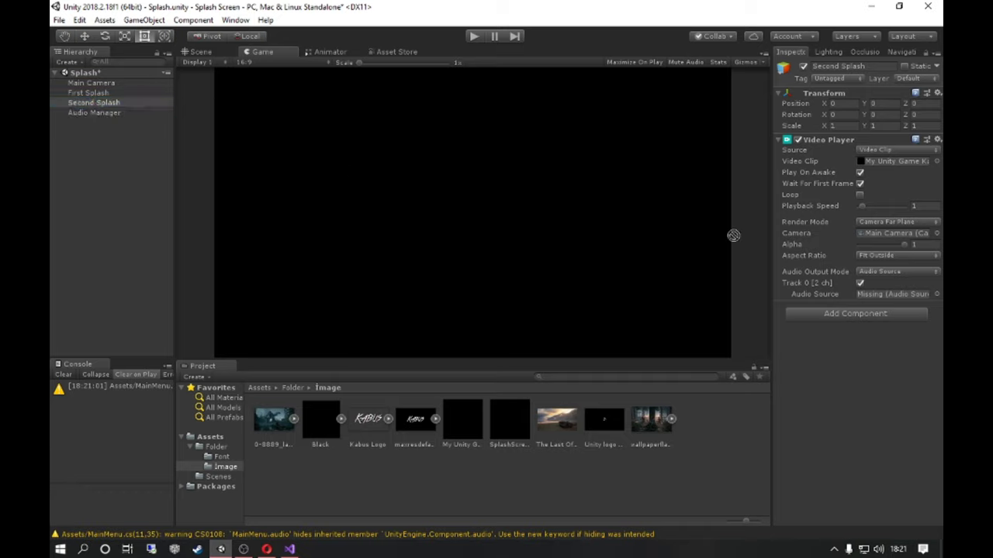
{"action": "left_click", "coordinate": [88, 93]}
{"action": "mouse_move", "coordinate": [90, 113]}
{"action": "left_mouse_down"}
{"action": "mouse_move", "coordinate": [934, 304]}
{"action": "mouse_move", "coordinate": [892, 298]}
{"action": "left_mouse_up"}
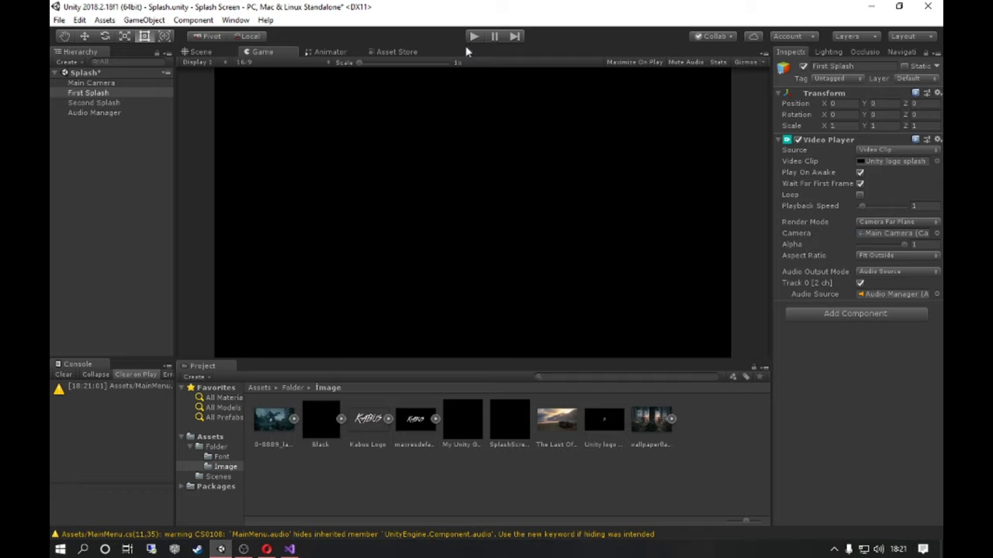
Play the splash scene, previewing the Game view at 4:3 and 16:10 before returning to 16:9.
{"action": "left_click", "coordinate": [471, 38]}
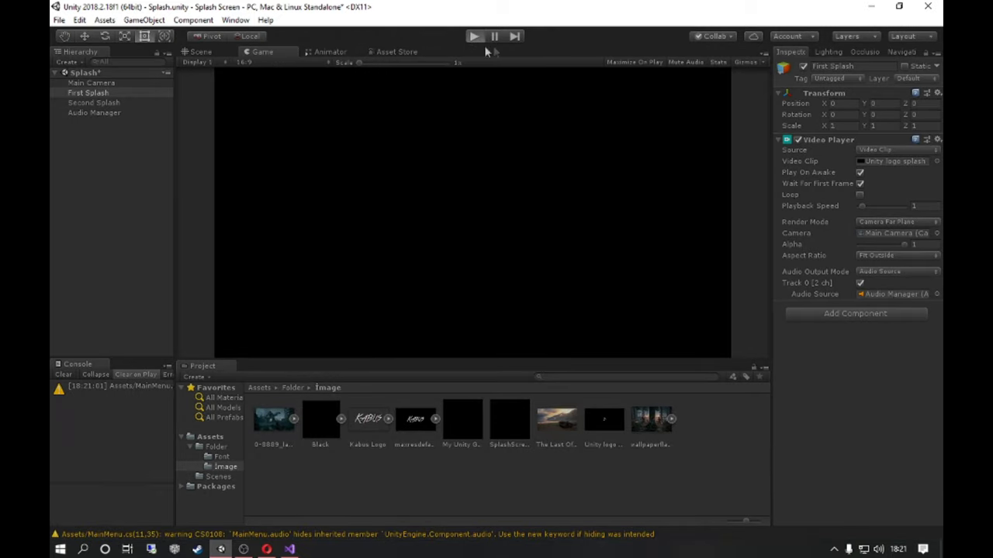
{"action": "left_click", "coordinate": [469, 41]}
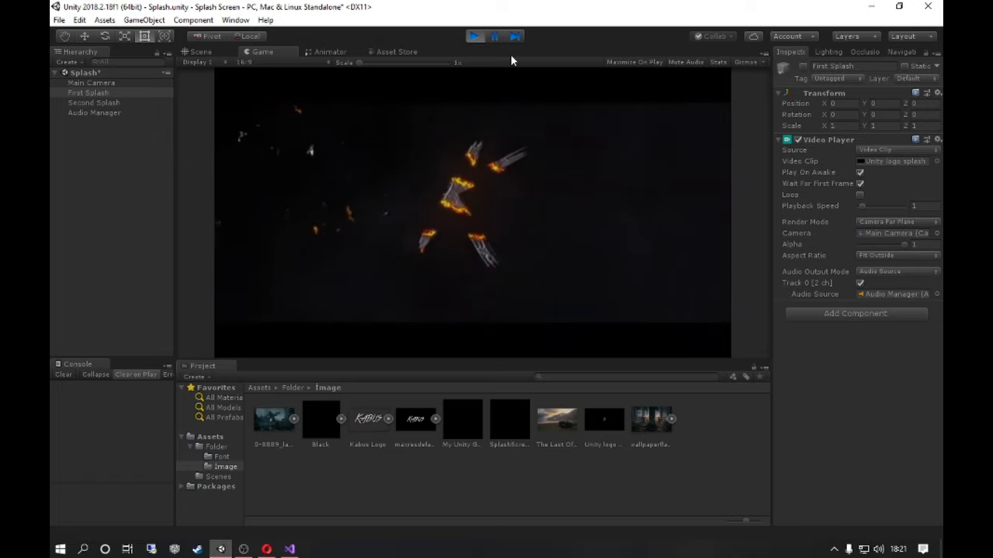
{"action": "left_click", "coordinate": [243, 62]}
{"action": "left_click", "coordinate": [262, 114]}
{"action": "left_click", "coordinate": [266, 61]}
{"action": "left_click", "coordinate": [264, 135]}
{"action": "left_click", "coordinate": [256, 62]}
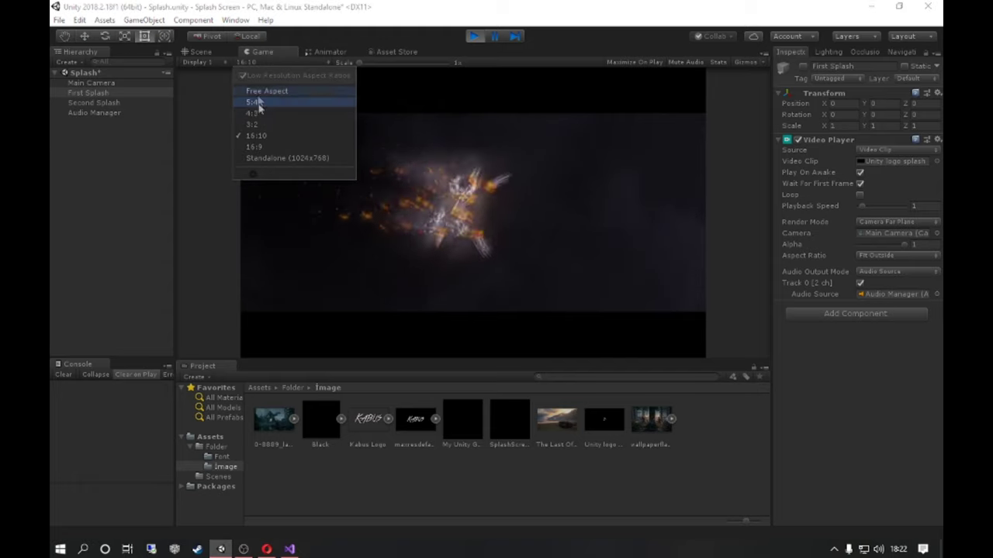
{"action": "left_click", "coordinate": [254, 146]}
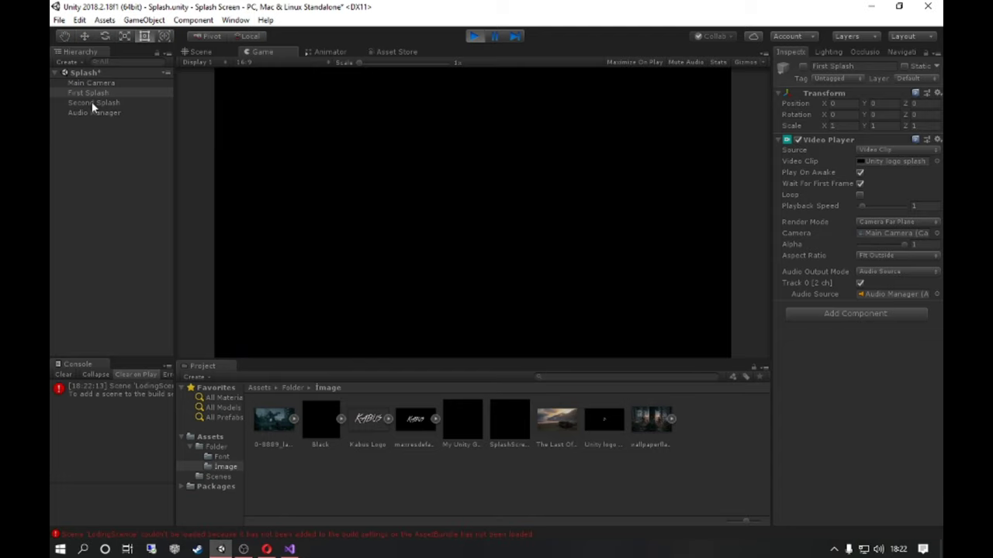
After reading the scene-loading error, change LoadScene("LodingScence") on line 37 to use the LodingScence field.
{"action": "left_click", "coordinate": [150, 389]}
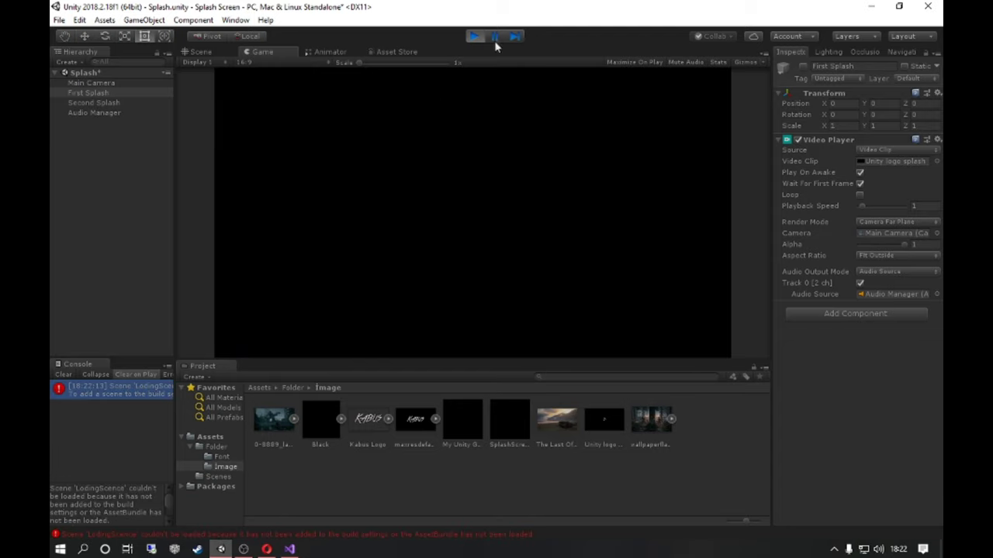
{"action": "left_click", "coordinate": [474, 36]}
{"action": "left_click", "coordinate": [289, 550]}
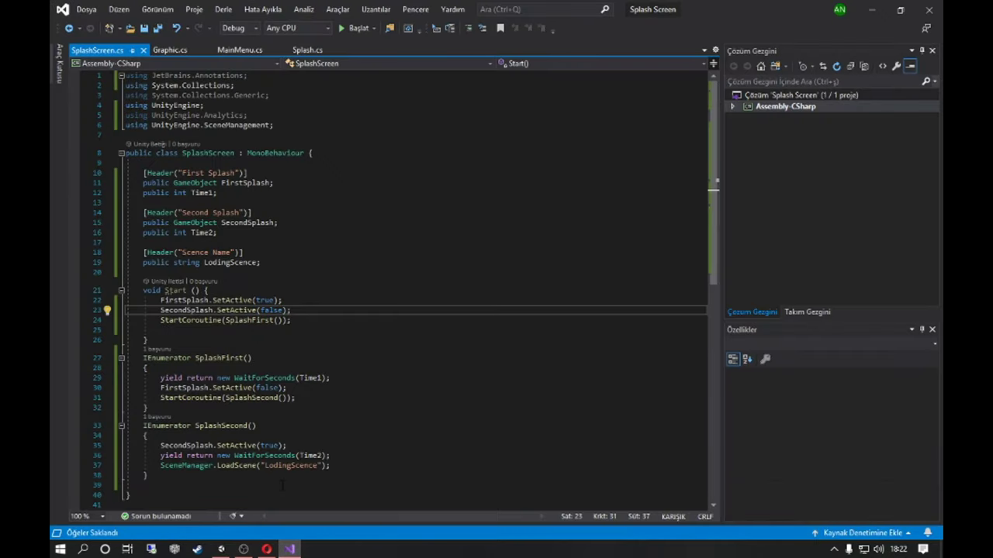
{"action": "left_click", "coordinate": [260, 465]}
{"action": "key", "text": "Delete"}
{"action": "key", "text": "ctrl+Right"}
{"action": "key", "text": "Delete"}
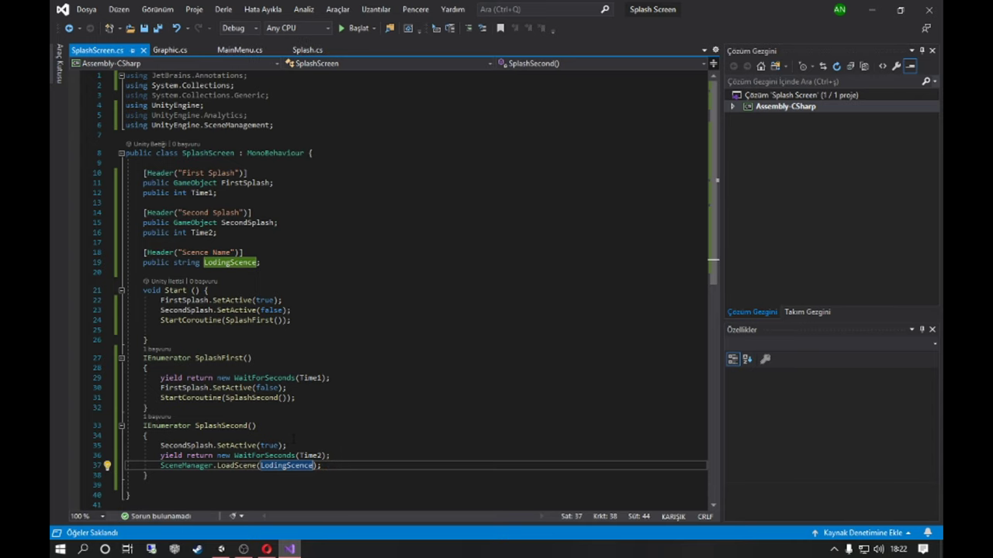
{"action": "left_click", "coordinate": [221, 549]}
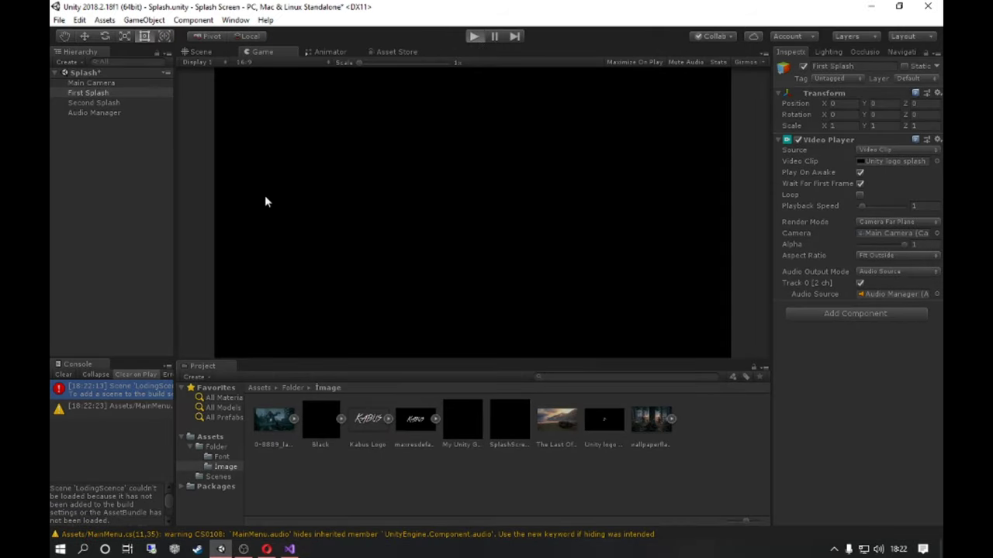
Play the Splash scene through to the KABUS main menu and view the Options GRAPHIC tab.
{"action": "left_click", "coordinate": [243, 549]}
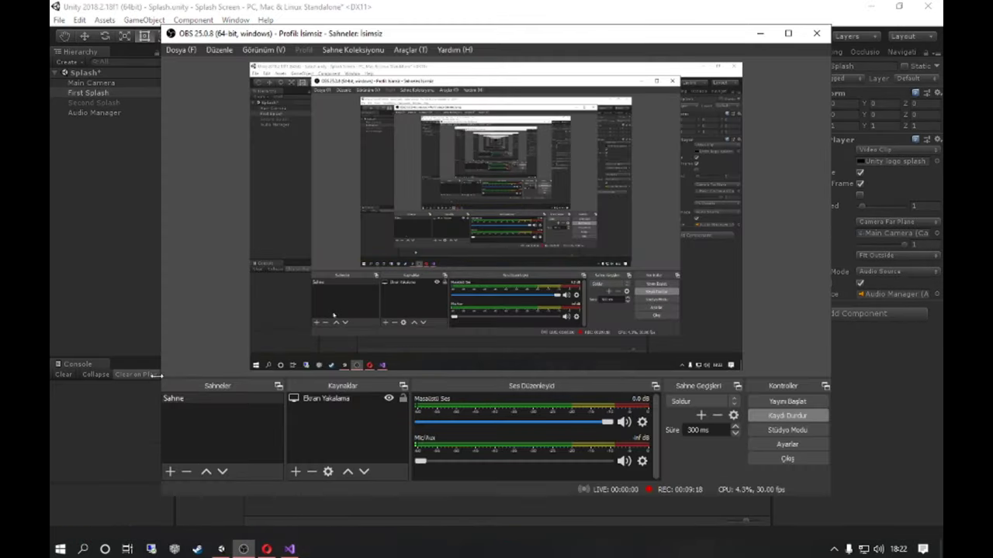
{"action": "left_click", "coordinate": [92, 249]}
{"action": "key", "text": "ctrl+p"}
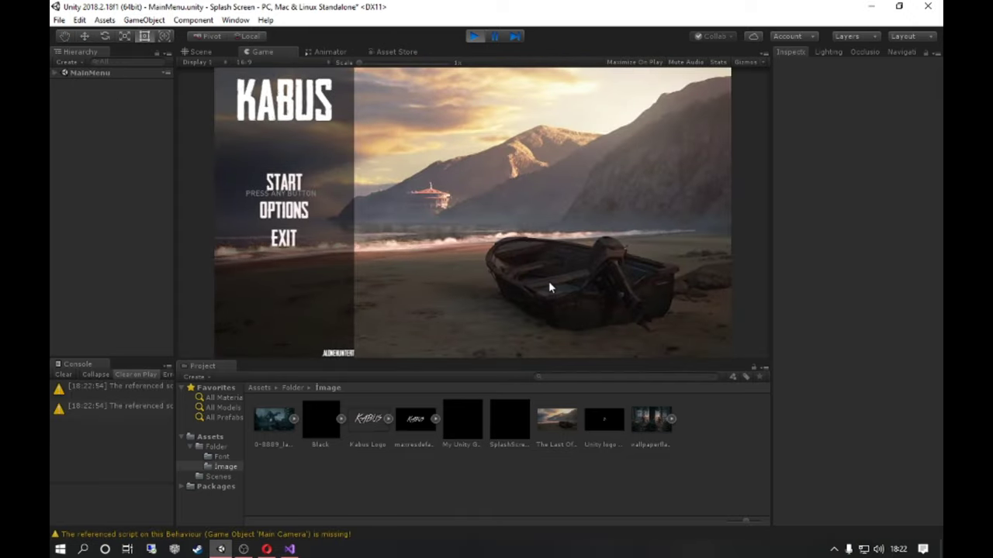
{"action": "left_click", "coordinate": [284, 210]}
{"action": "left_click", "coordinate": [444, 121]}
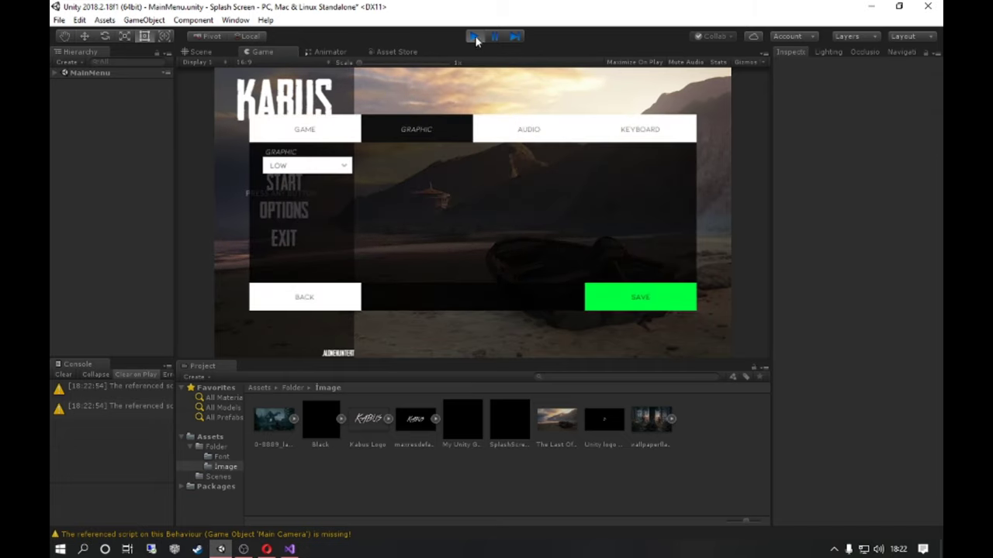
Stop Play mode and bring up Build Settings with Splash and MainMenu listed.
{"action": "left_click", "coordinate": [473, 36]}
{"action": "left_click", "coordinate": [59, 20]}
{"action": "left_click", "coordinate": [78, 144]}
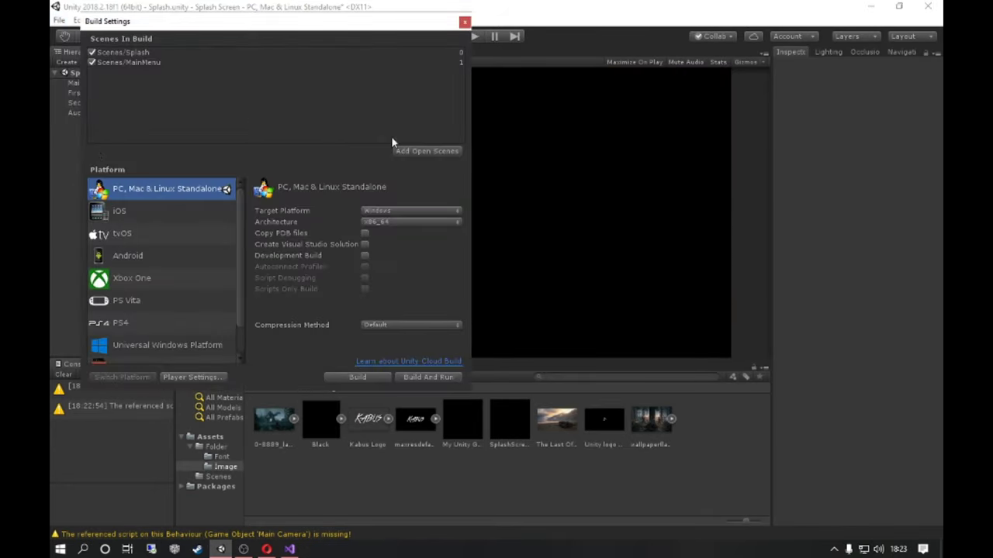
Build the Windows standalone into the Kabus folder and check the launcher's graphics quality options.
{"action": "left_click", "coordinate": [353, 377]}
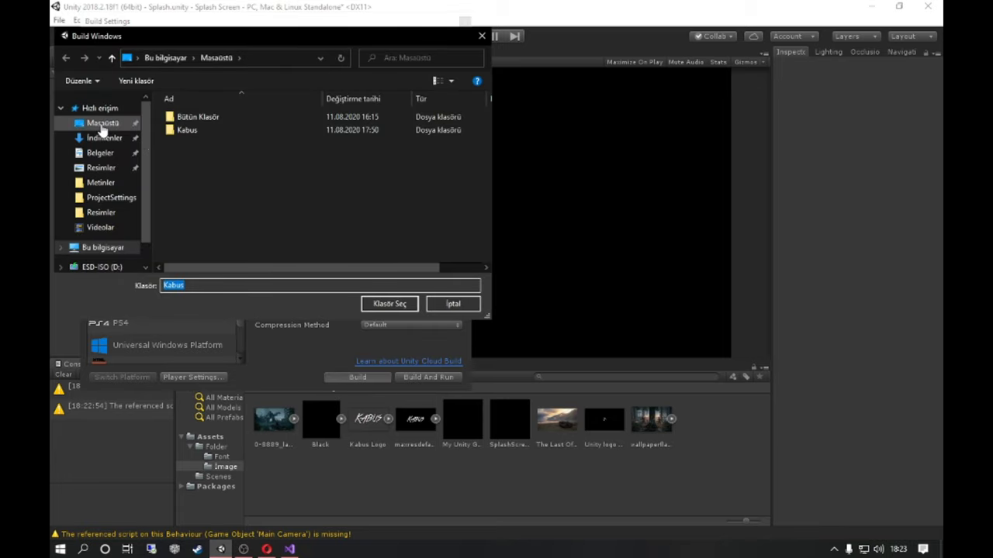
{"action": "double_click", "coordinate": [203, 129]}
{"action": "left_click", "coordinate": [389, 304]}
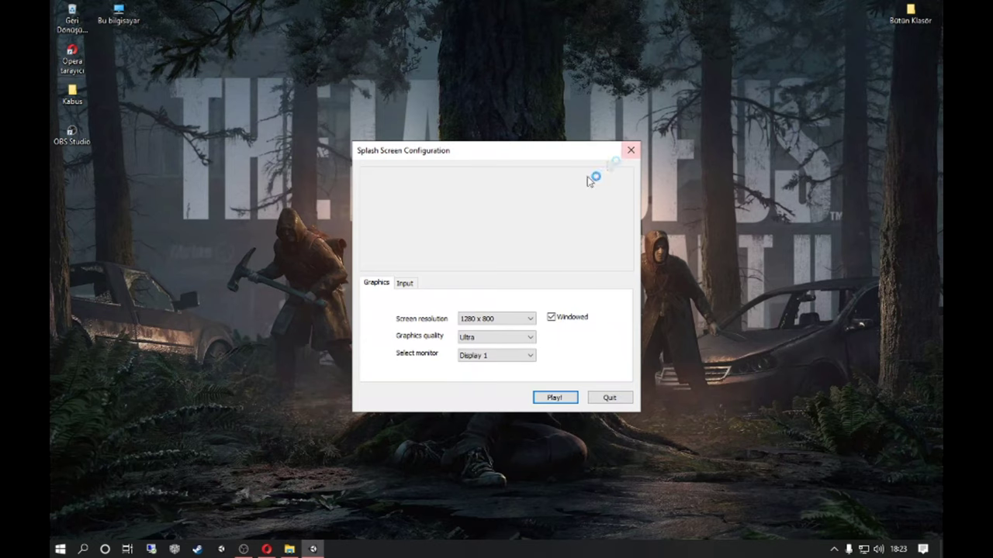
{"action": "left_click", "coordinate": [475, 337]}
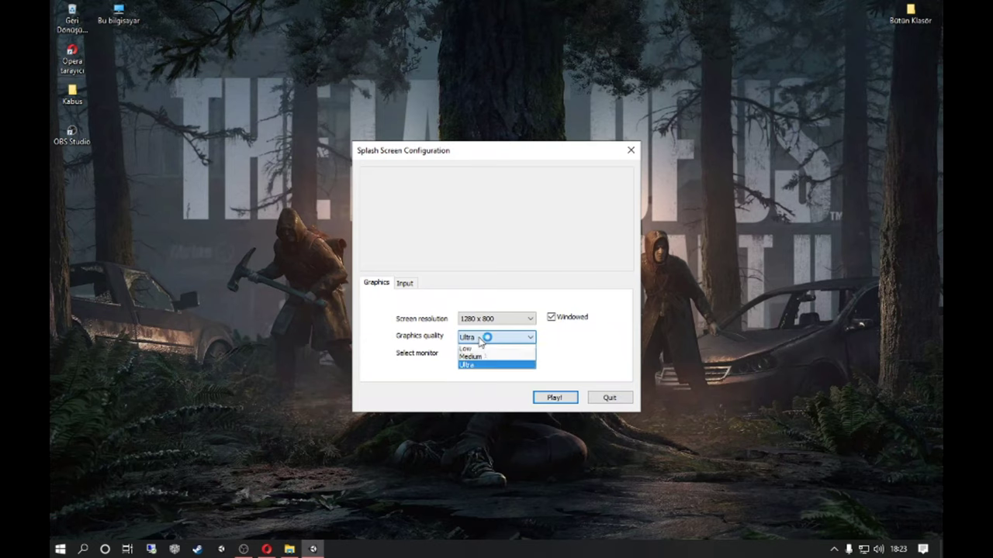
Keep the launcher's current graphics quality and screen resolution and launch the built game.
{"action": "left_click", "coordinate": [475, 358]}
{"action": "left_click", "coordinate": [496, 319]}
{"action": "left_click", "coordinate": [481, 319]}
{"action": "left_click", "coordinate": [559, 400]}
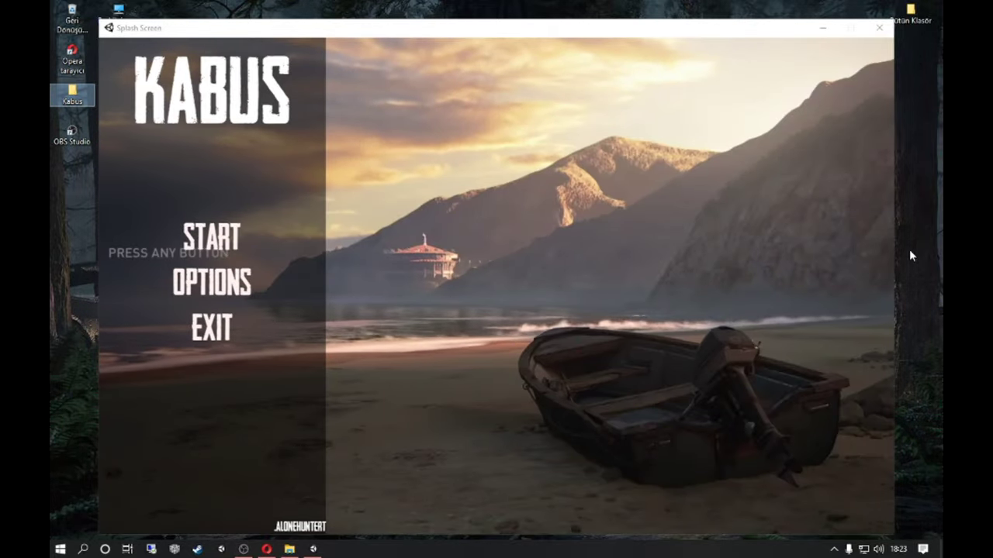
In OPTIONS > GRAPHIC, switch graphics quality to LOW and then back to HIGH.
{"action": "left_click", "coordinate": [187, 282]}
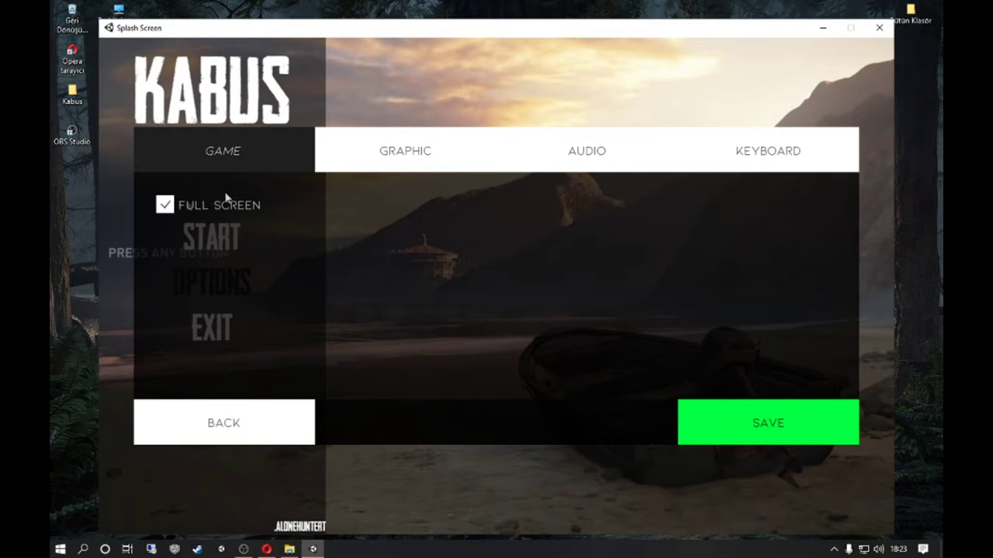
{"action": "left_click", "coordinate": [427, 157]}
{"action": "left_click", "coordinate": [255, 203]}
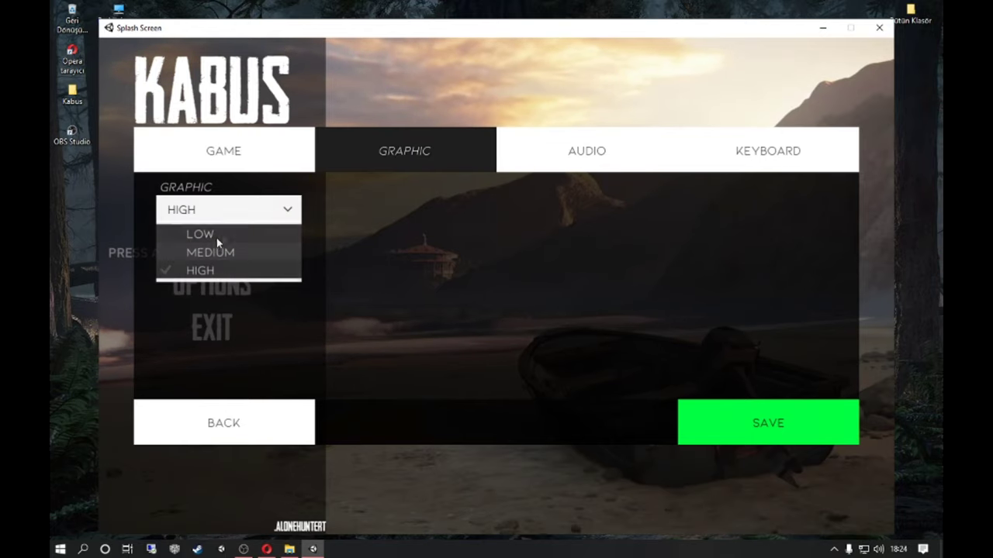
{"action": "left_click", "coordinate": [203, 233]}
{"action": "left_click", "coordinate": [208, 217]}
{"action": "left_click", "coordinate": [194, 270]}
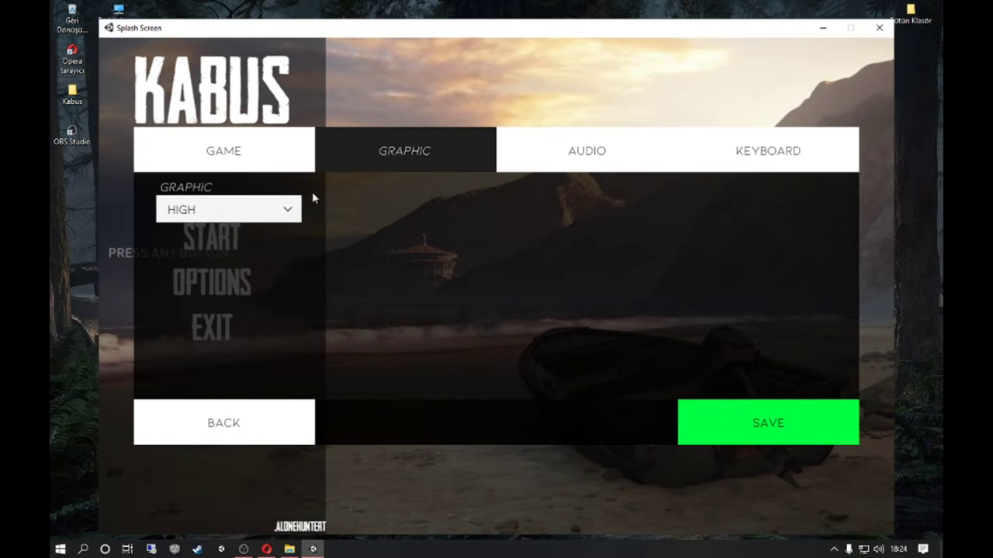
Adjust the AUDIO volume slider, browse the KEYBOARD and GRAPHIC tabs, then enable FULL SCREEN on GAME.
{"action": "left_click", "coordinate": [566, 151]}
{"action": "mouse_move", "coordinate": [374, 204]}
{"action": "left_mouse_down"}
{"action": "mouse_move", "coordinate": [139, 219]}
{"action": "mouse_move", "coordinate": [522, 224]}
{"action": "mouse_move", "coordinate": [55, 200]}
{"action": "mouse_move", "coordinate": [691, 223]}
{"action": "left_mouse_up"}
{"action": "left_click", "coordinate": [822, 158]}
{"action": "left_click", "coordinate": [633, 169]}
{"action": "mouse_move", "coordinate": [374, 204]}
{"action": "left_mouse_down"}
{"action": "mouse_move", "coordinate": [146, 202]}
{"action": "mouse_move", "coordinate": [401, 129]}
{"action": "left_mouse_up"}
{"action": "left_click", "coordinate": [331, 162]}
{"action": "left_click", "coordinate": [209, 153]}
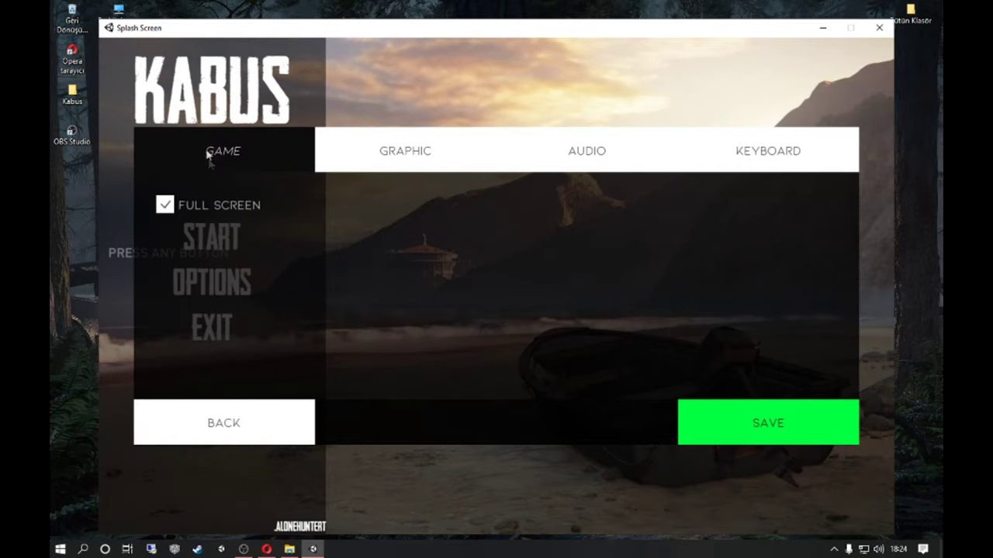
{"action": "left_click", "coordinate": [164, 204]}
{"action": "left_click", "coordinate": [164, 204]}
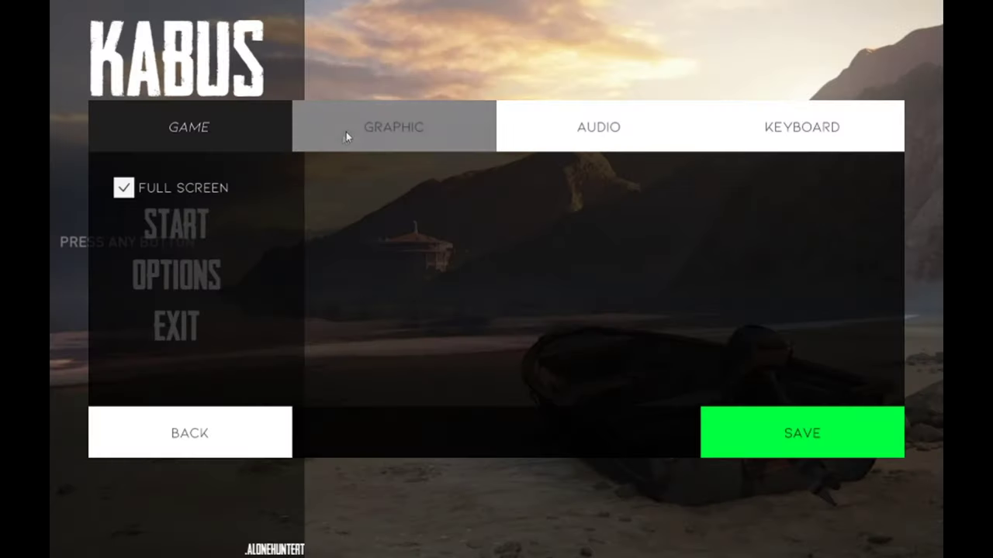
Browse the GRAPHIC and AUDIO tabs, adjust the volume, go BACK to the main menu, then EXIT.
{"action": "left_click", "coordinate": [346, 132]}
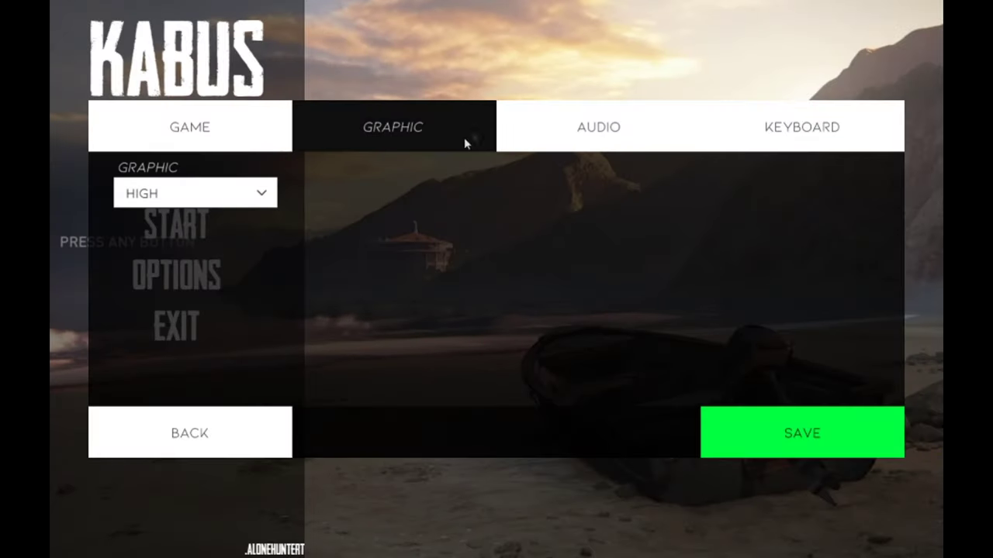
{"action": "left_click", "coordinate": [597, 151]}
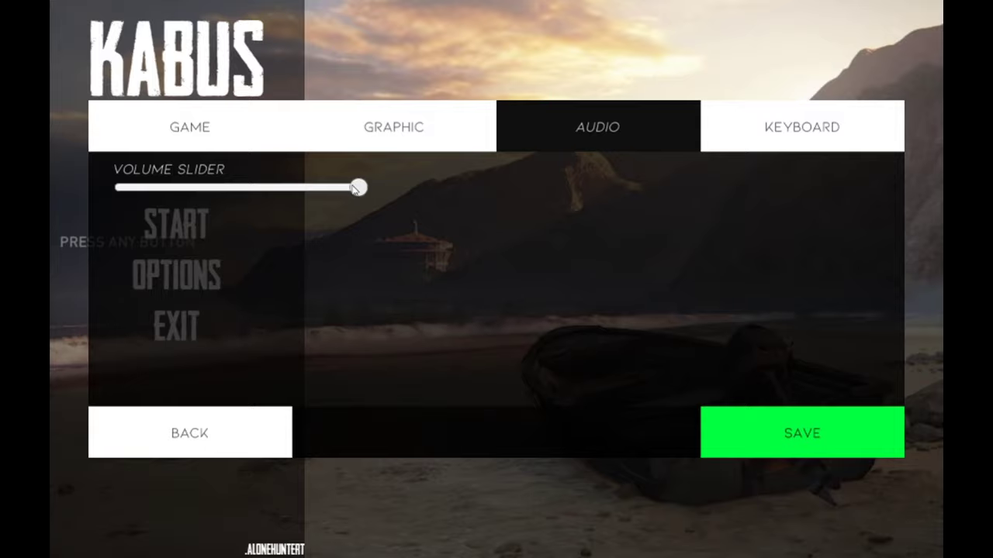
{"action": "left_click_drag", "start_coordinate": [359, 187], "coordinate": [118, 179]}
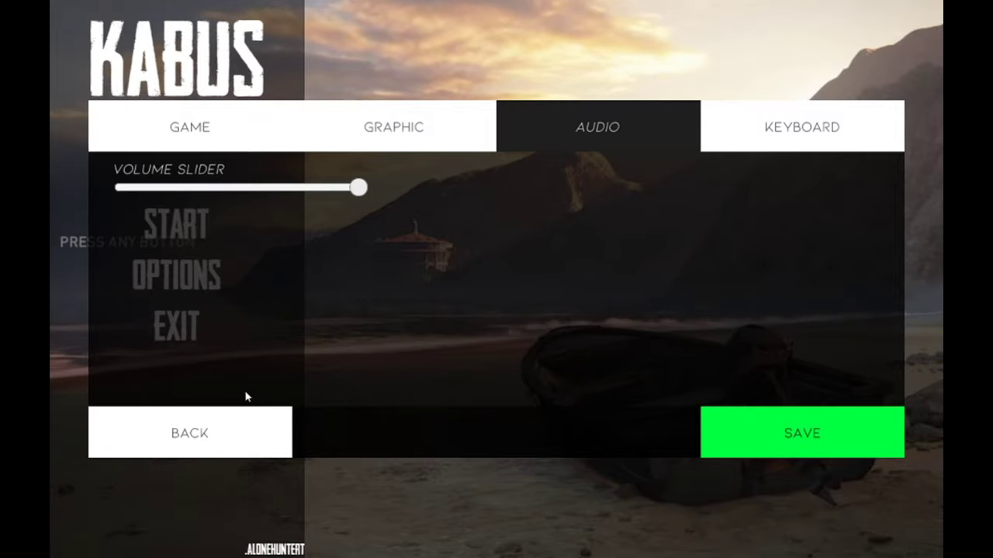
{"action": "left_click", "coordinate": [783, 421]}
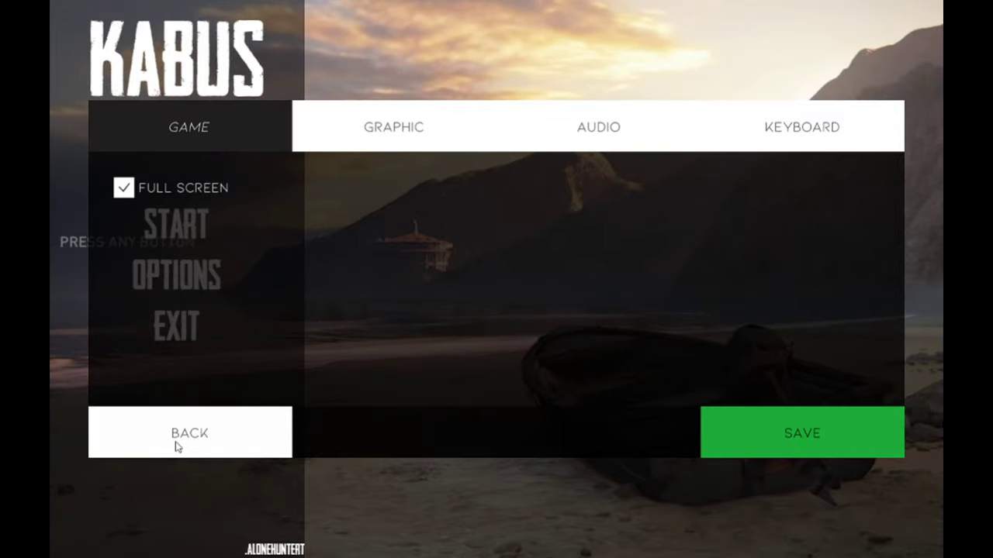
{"action": "left_click", "coordinate": [177, 447]}
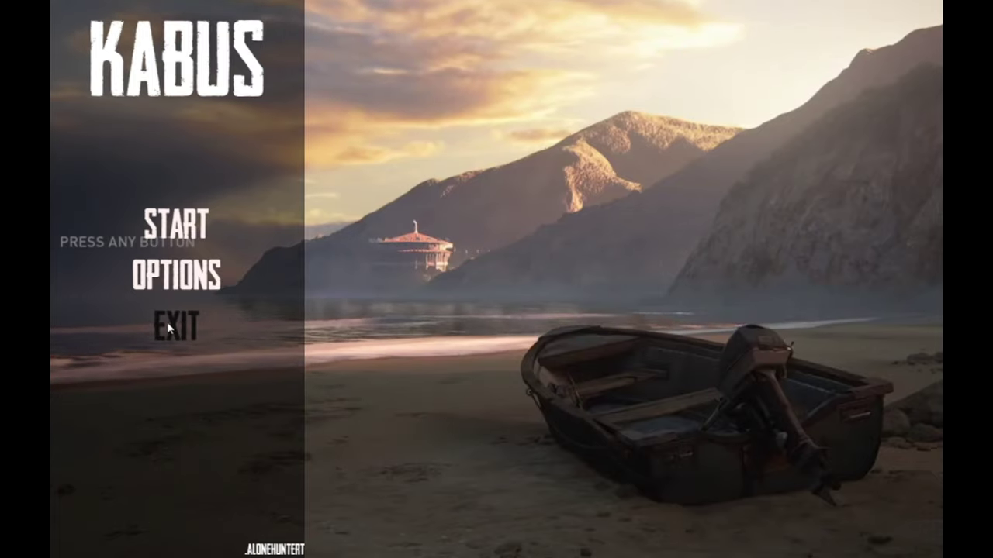
{"action": "left_click", "coordinate": [167, 322]}
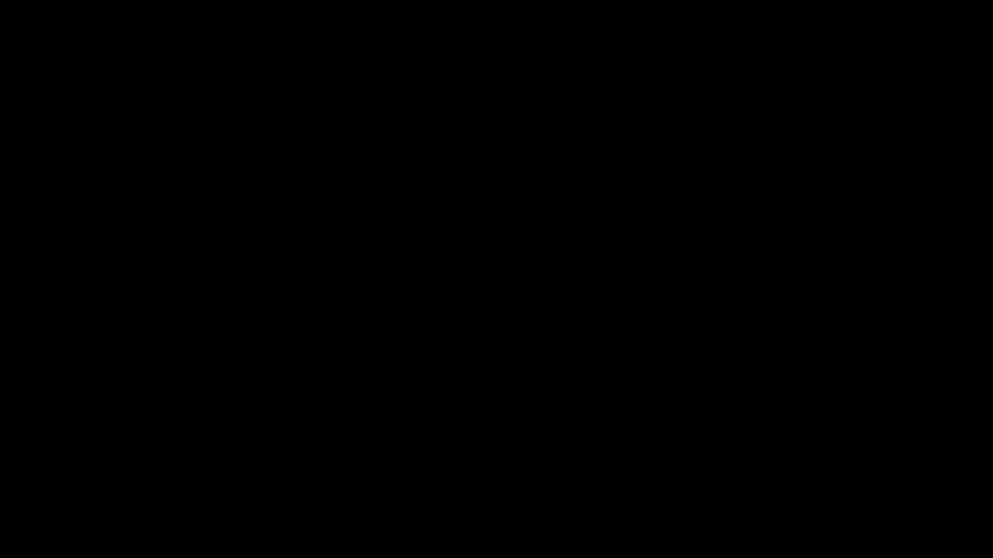